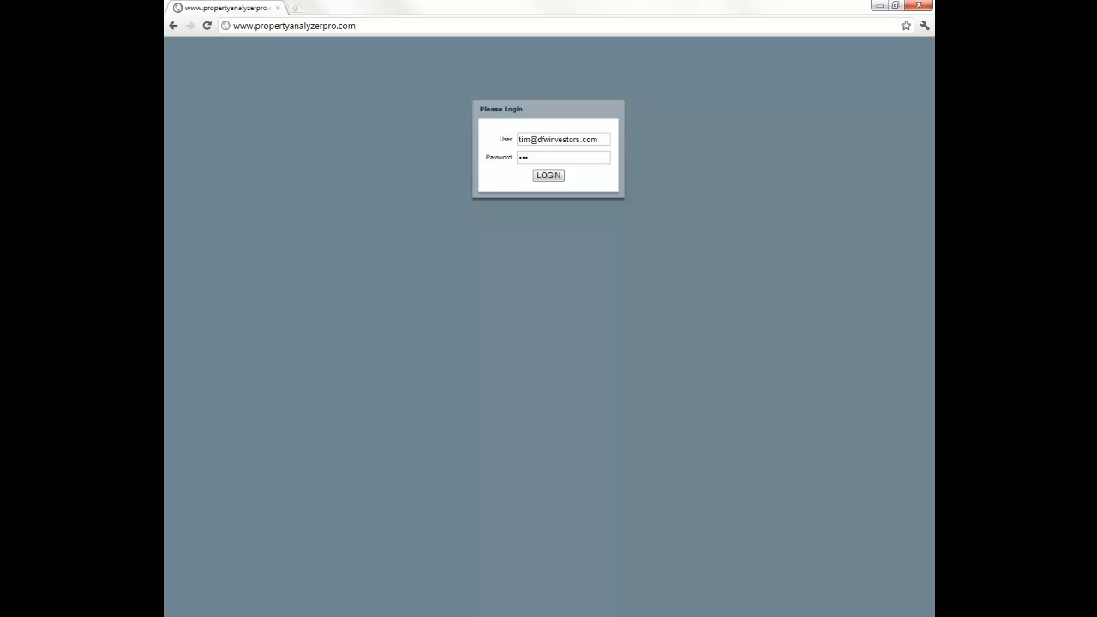
- Log in to Property Analyzer Pro using the saved account credentials
click(549, 180)
click(461, 22)
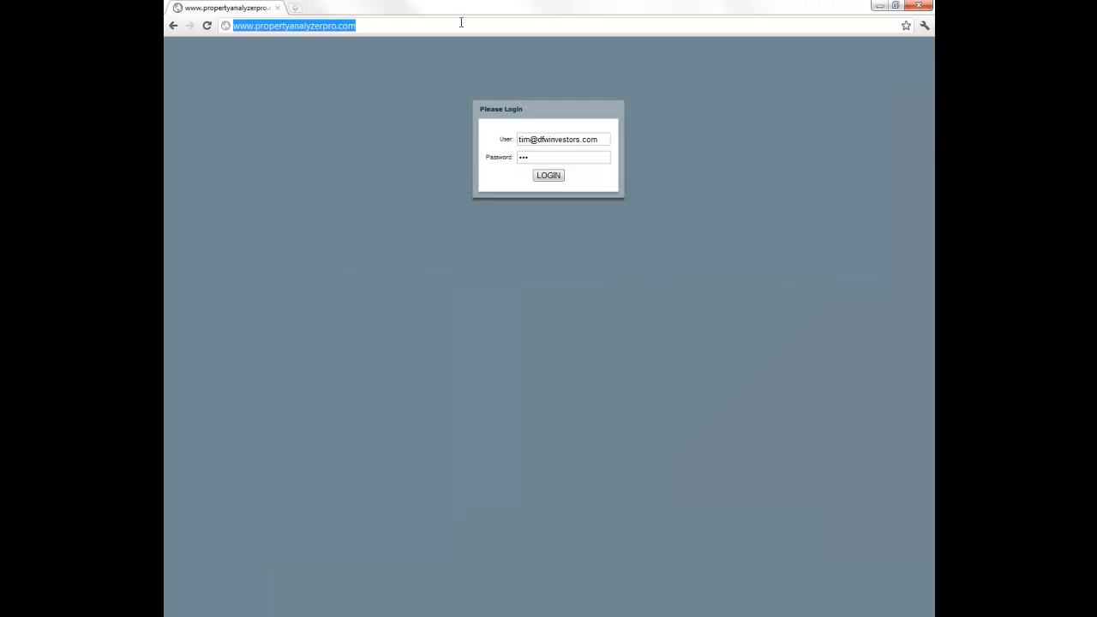
- Go to the dallascad.org site and choose Search Appraisals by address
text(dallascad.org)
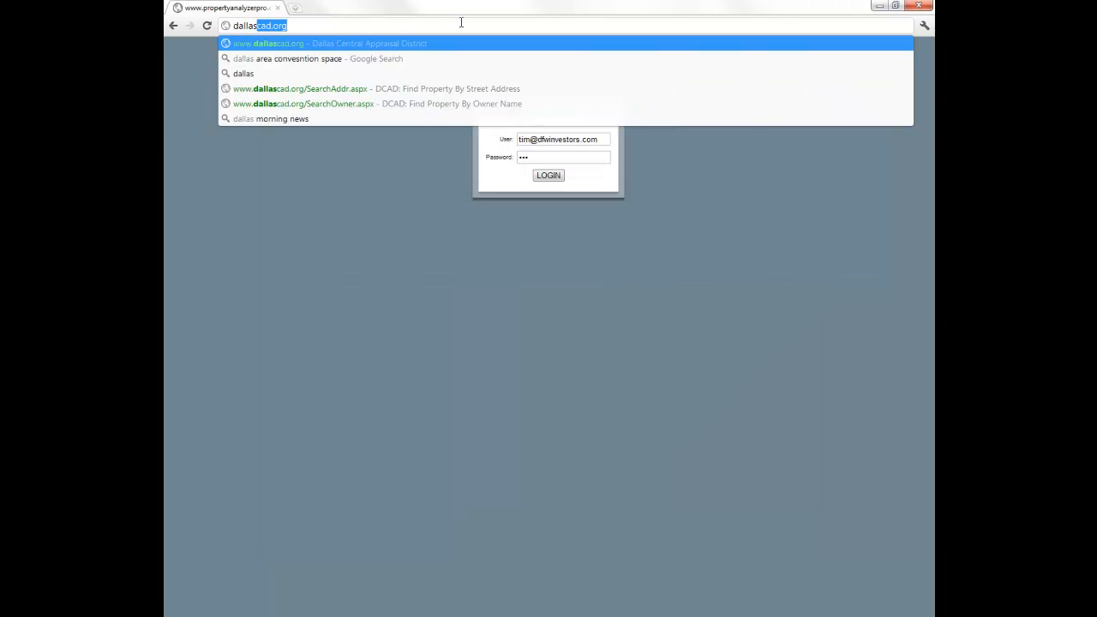
key(Return)
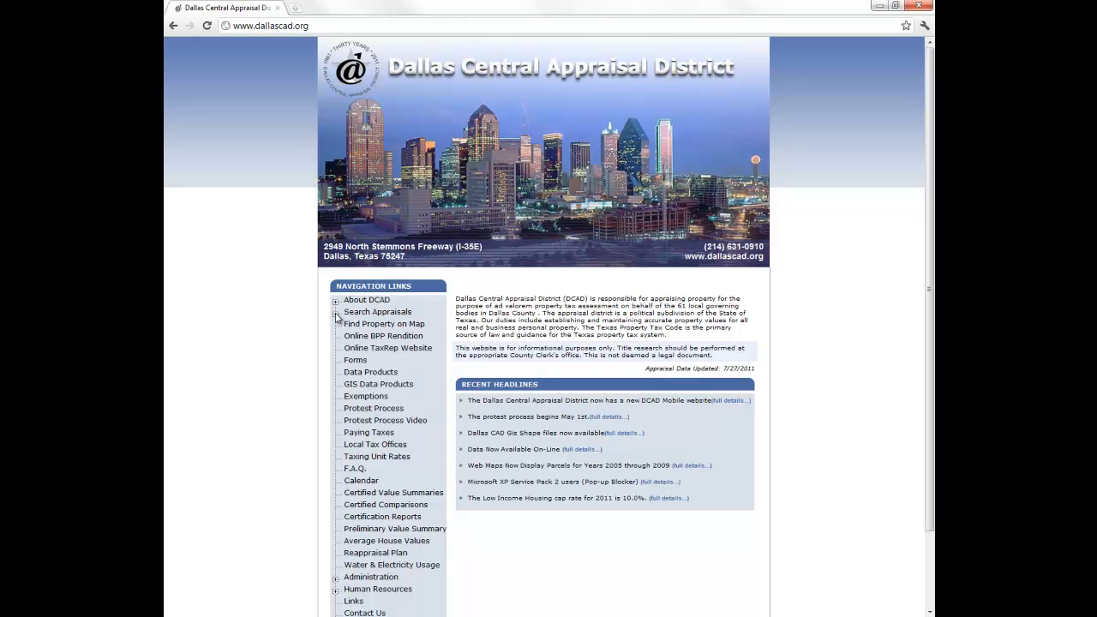
click(369, 313)
click(229, 157)
click(329, 146)
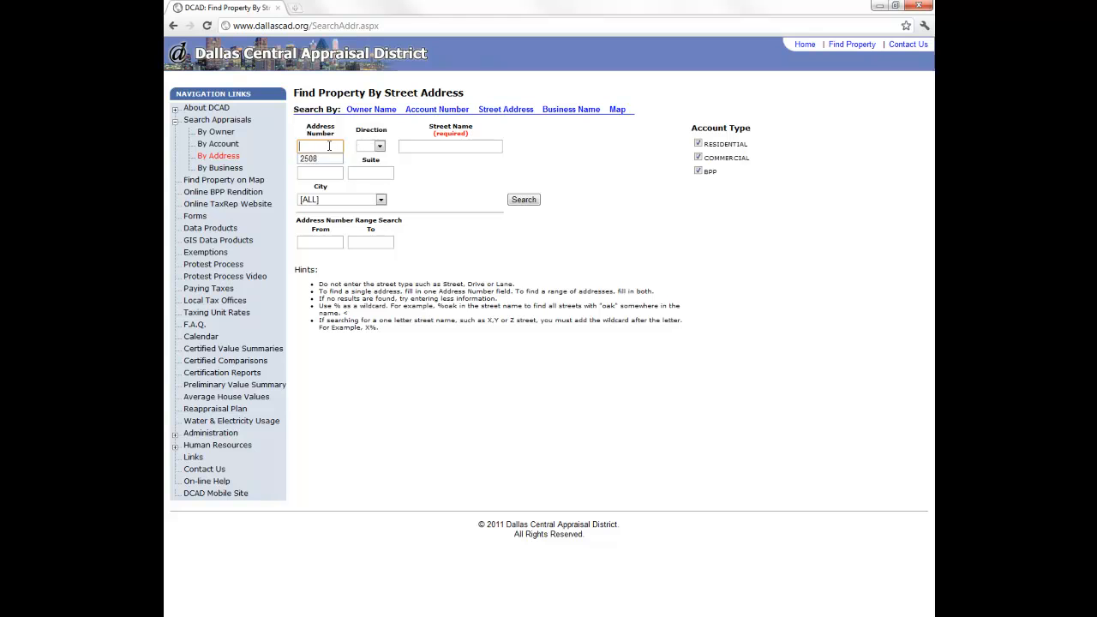
key(Down)
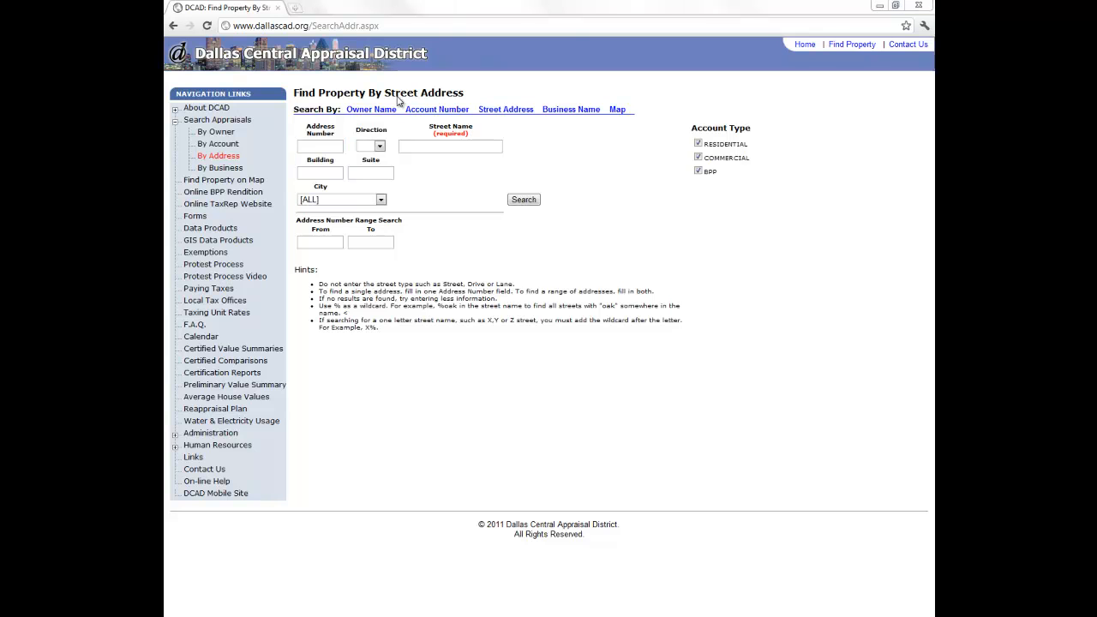
click(331, 147)
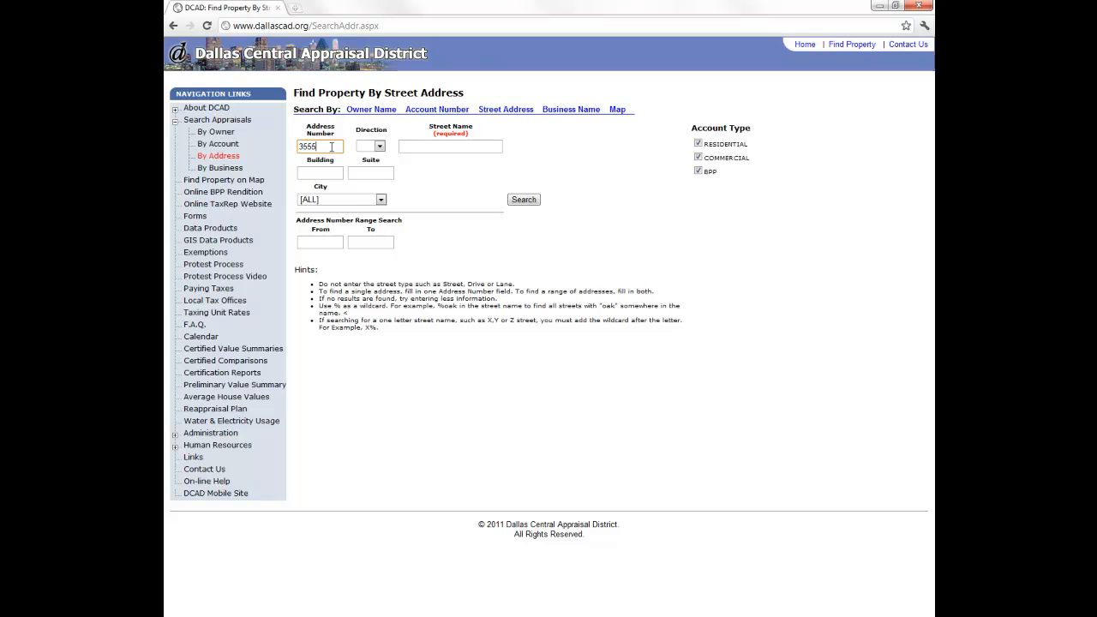
key(Tab)
key(Tab)
key(Return)
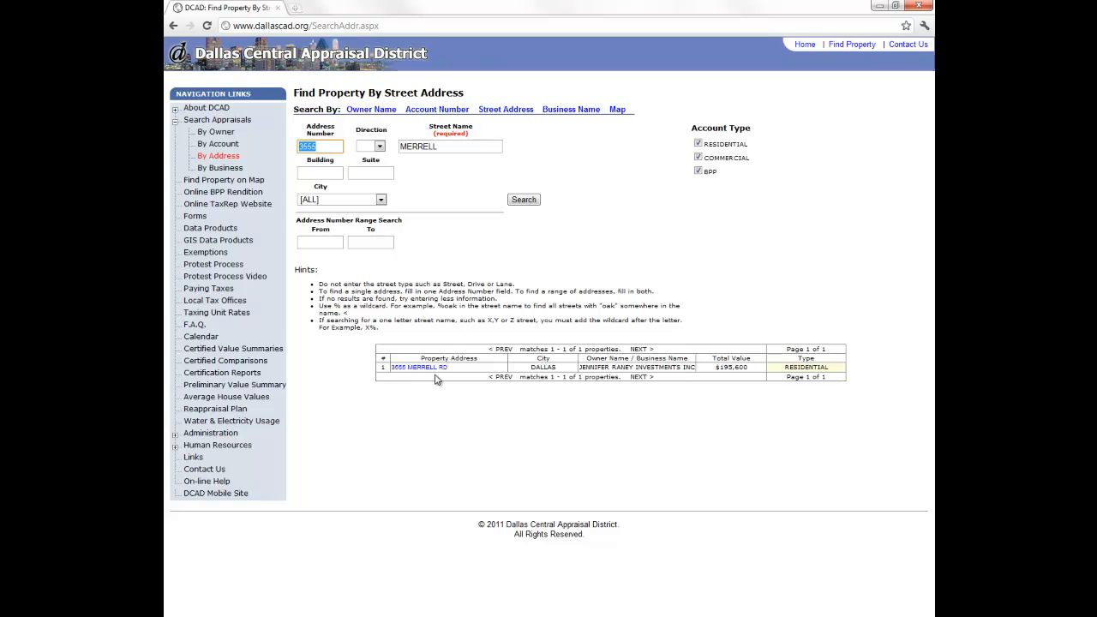
click(422, 367)
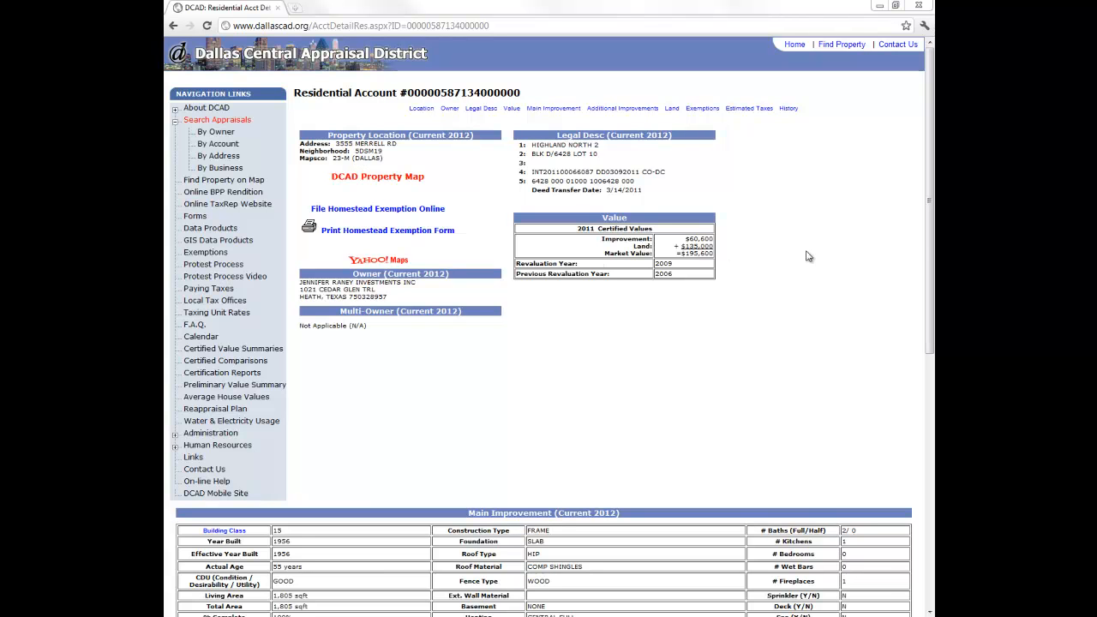
- Copy the Legal Desc subdivision name HIGHLAND NORTH 2 and return to Property Analyzer Pro
drag(929, 249, 929, 428)
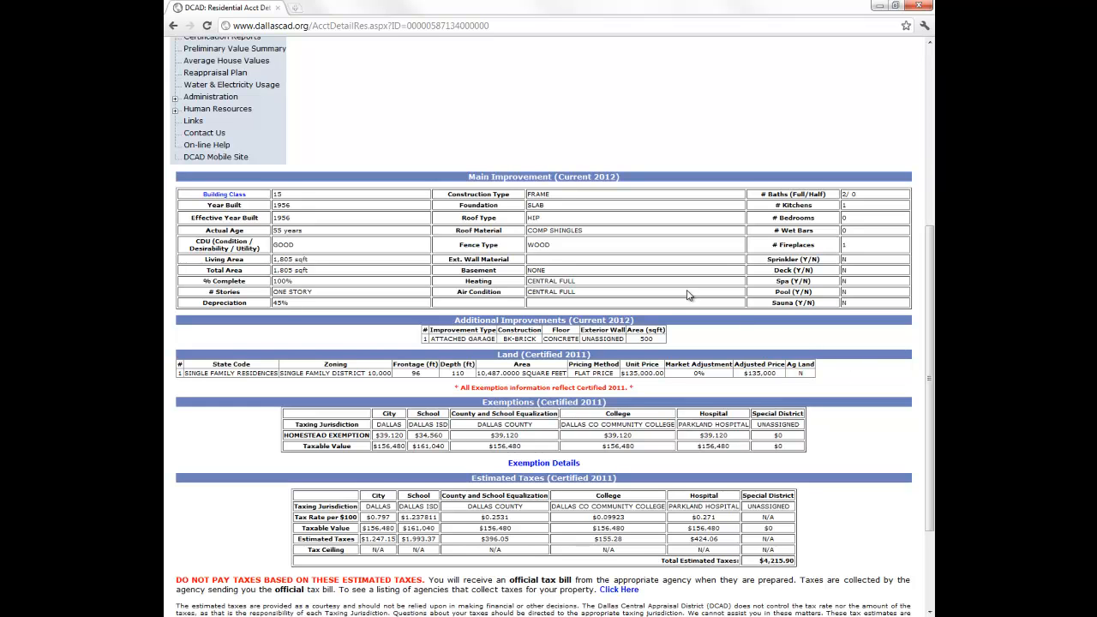
drag(931, 301, 932, 144)
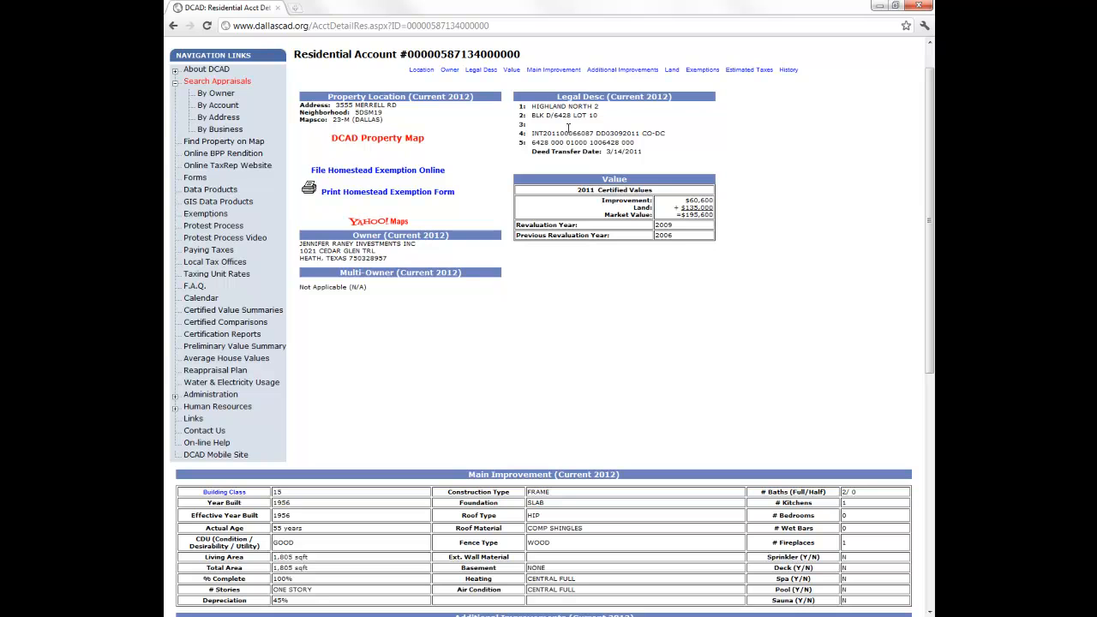
drag(597, 106, 533, 115)
key(ctrl+c)
right_click(542, 105)
click(562, 113)
key(alt+Tab)
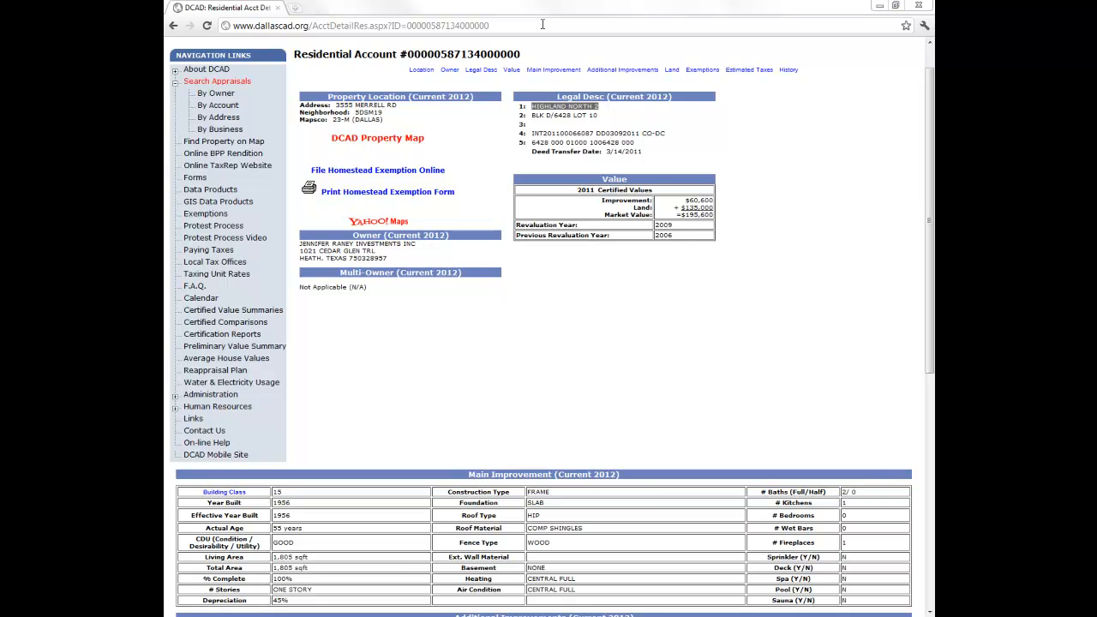
key(alt+Tab)
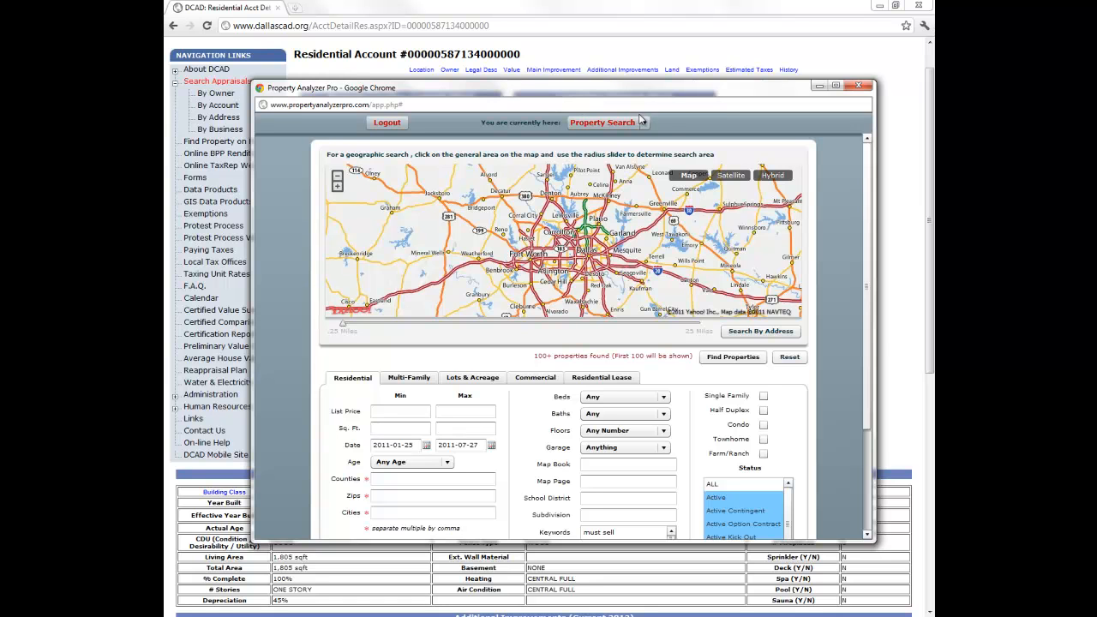
- Maximize the analyzer window and switch the search mode to Comp Search
click(836, 85)
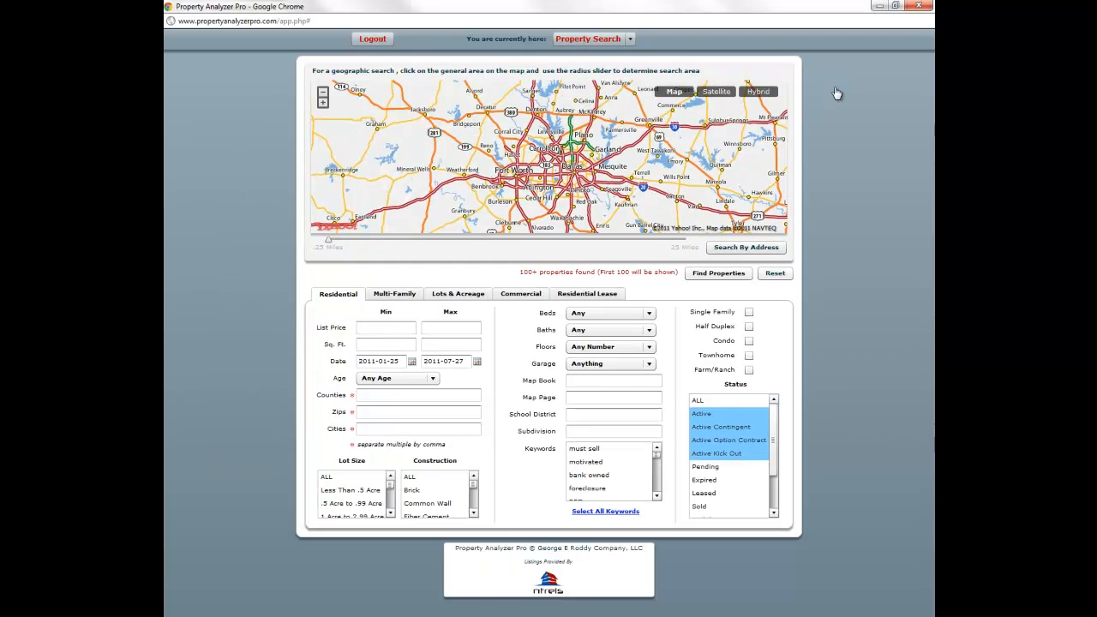
click(631, 39)
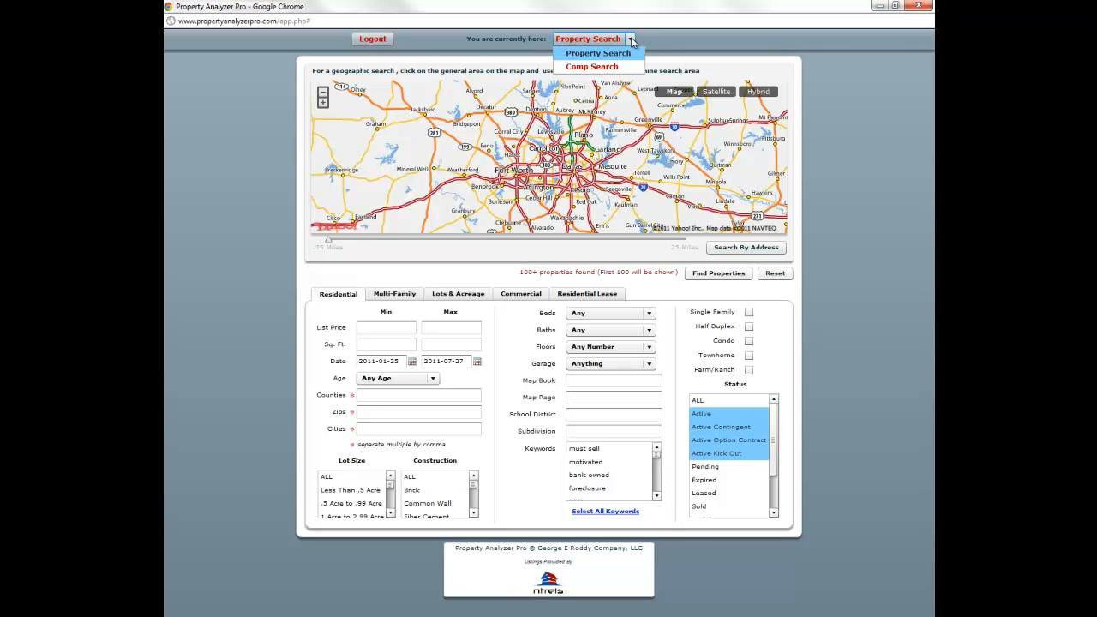
click(619, 40)
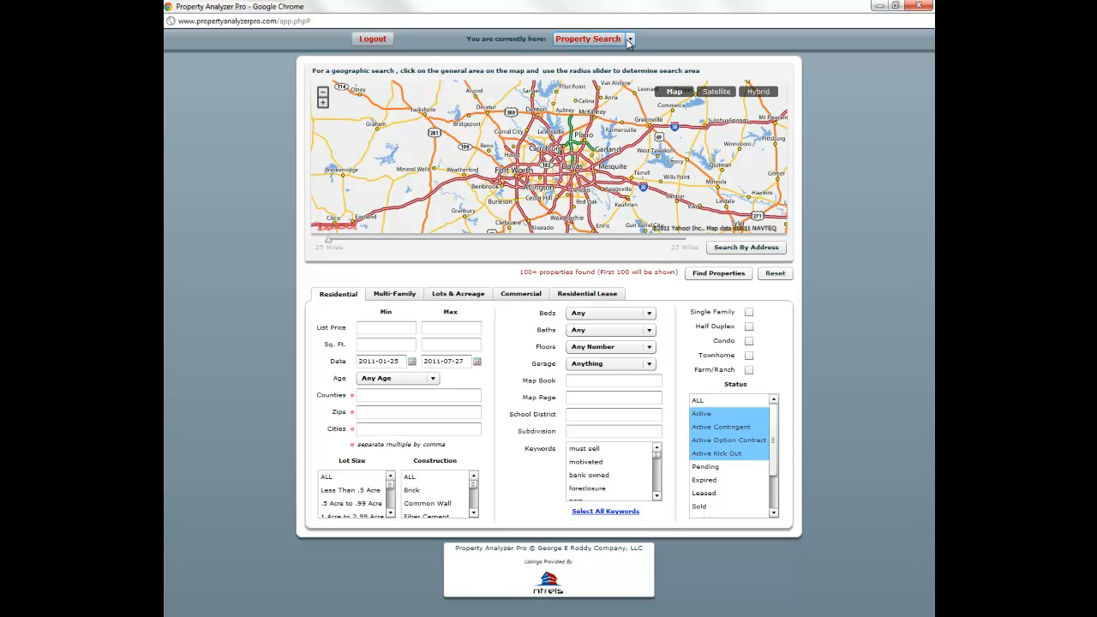
click(629, 40)
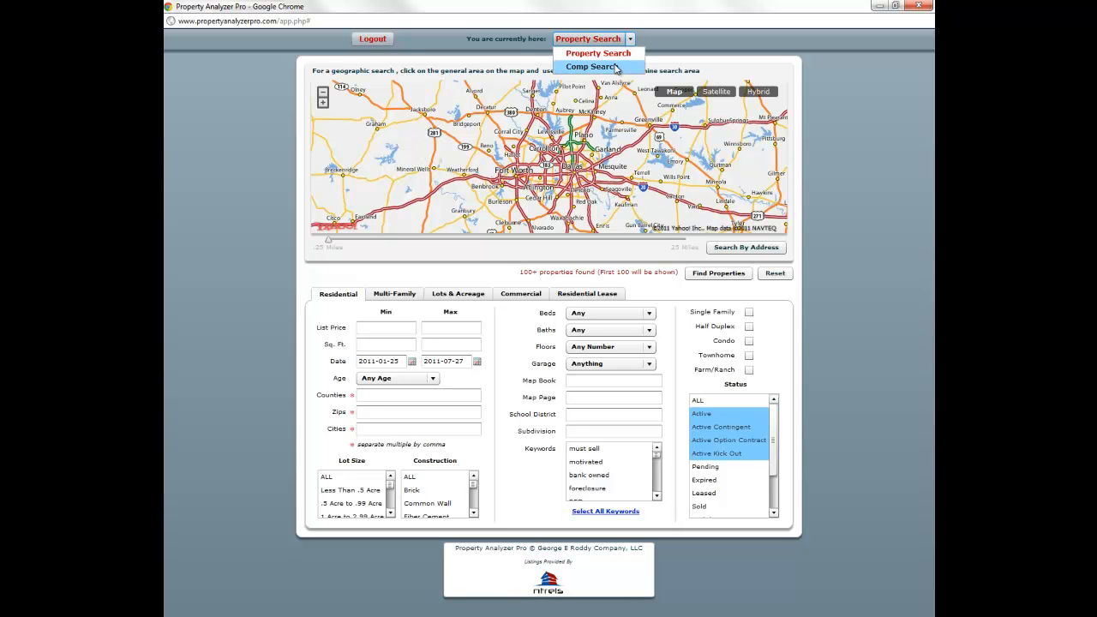
click(616, 67)
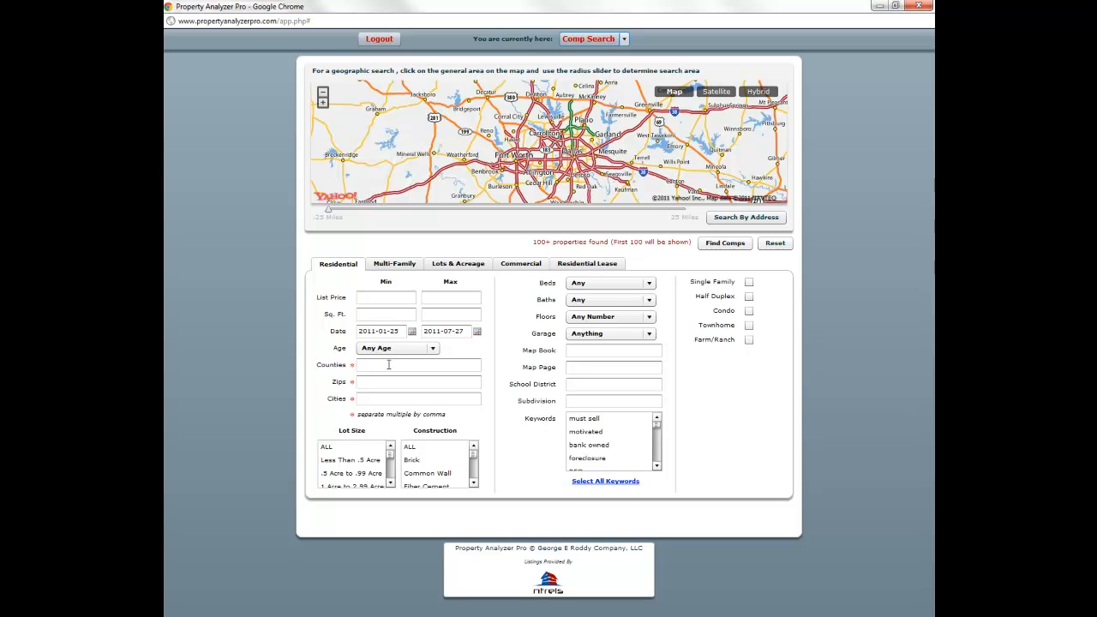
- Paste the subdivision, trim it to HIGHLAND NORTH, and run Find Comps
click(574, 402)
key(ctrl+v)
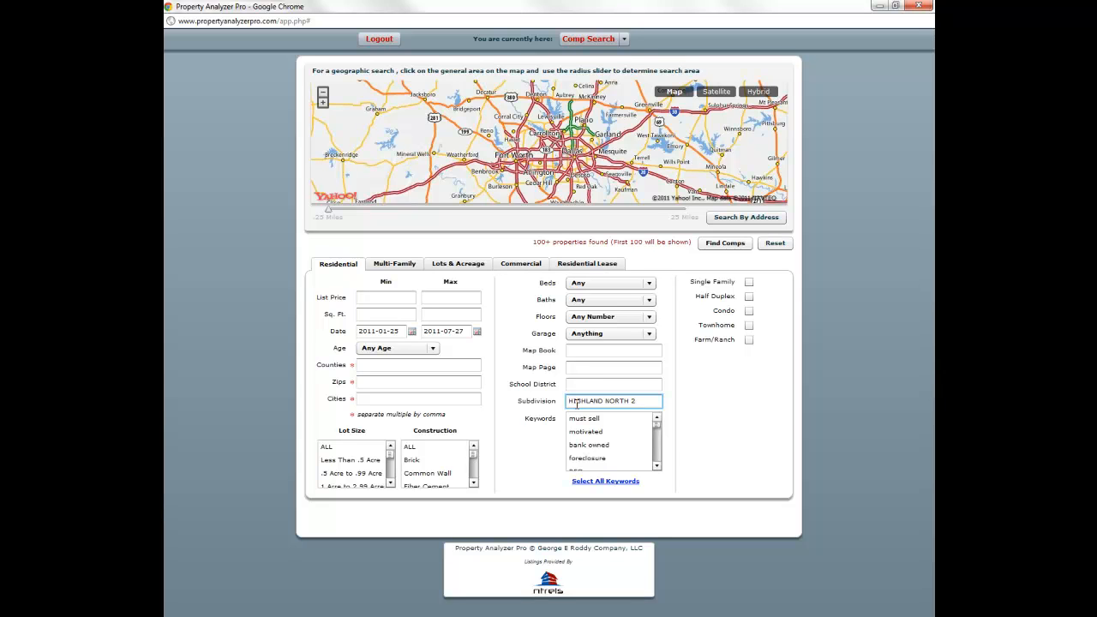
click(576, 380)
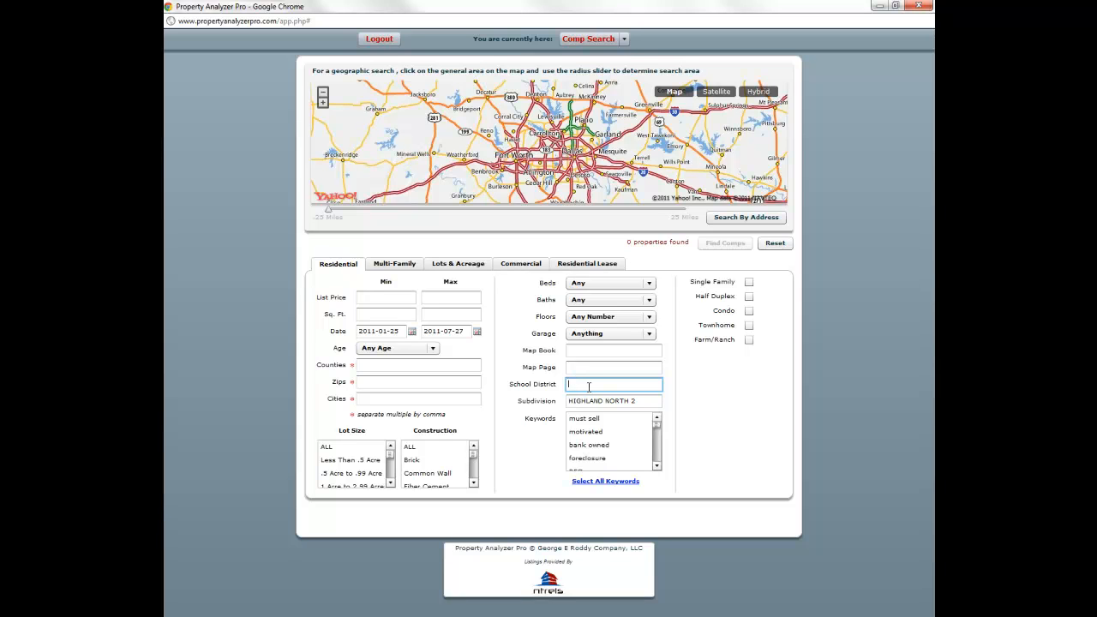
click(642, 400)
key(BackSpace)
key(BackSpace)
key(BackSpace)
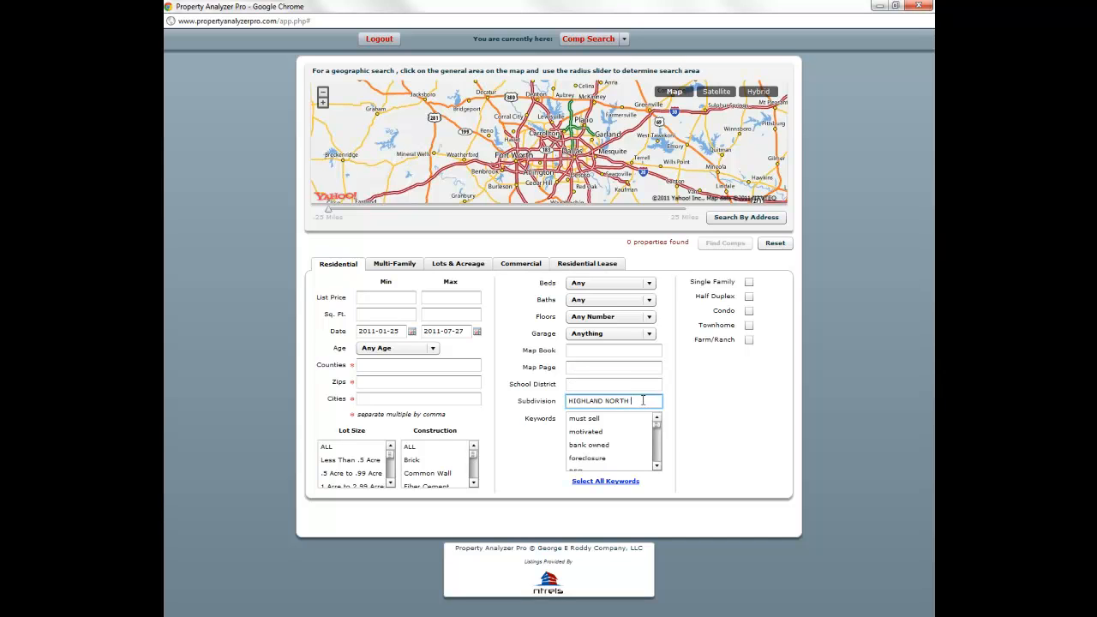
text(h)
click(625, 382)
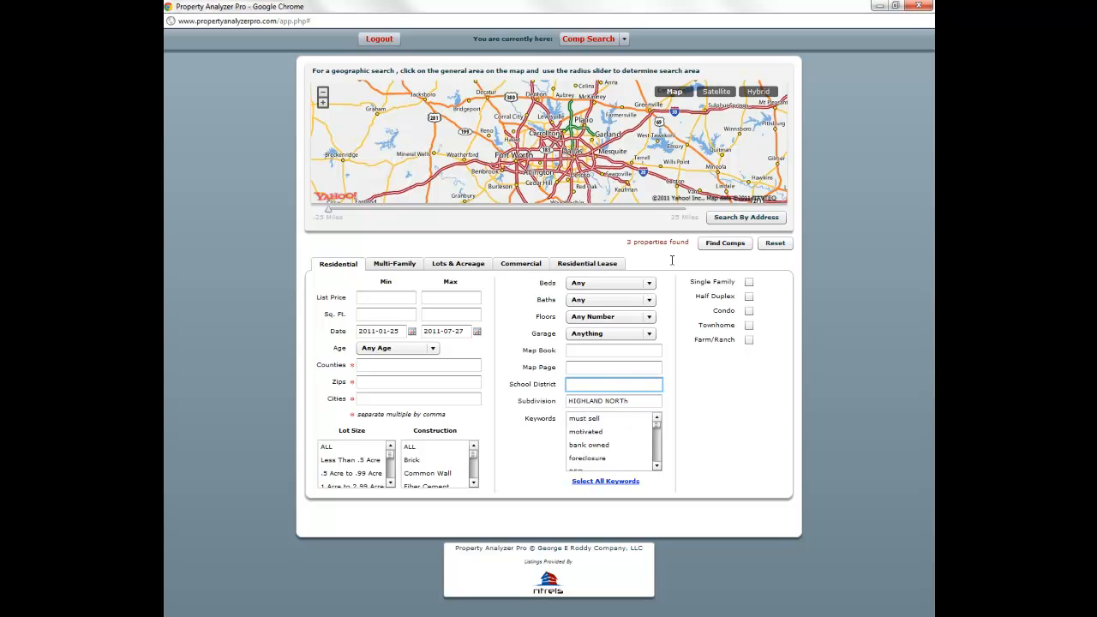
click(726, 246)
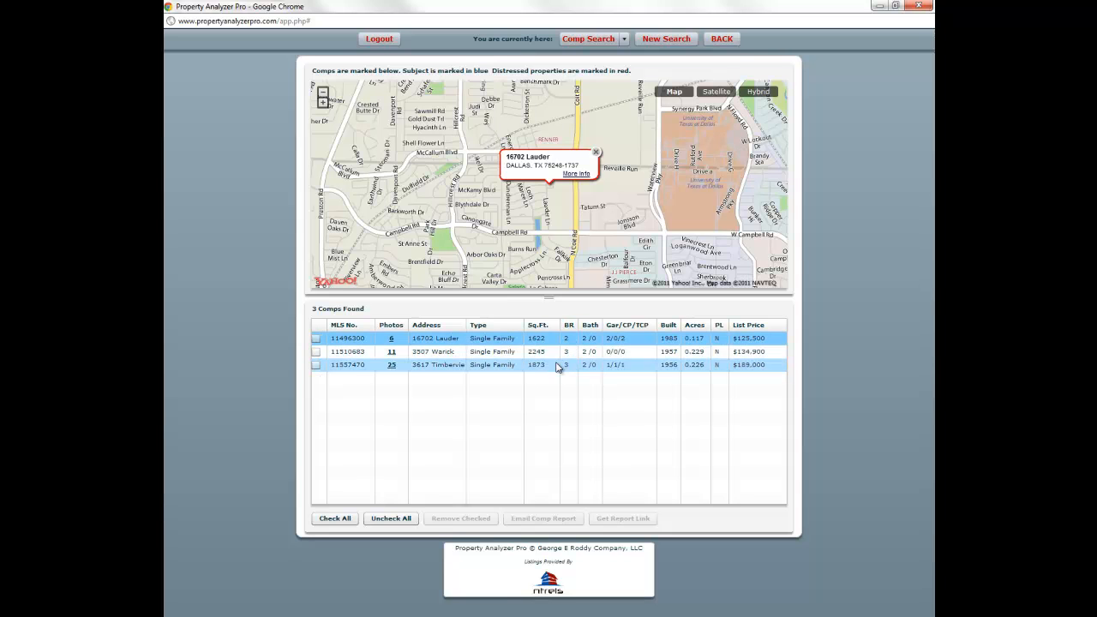
click(557, 356)
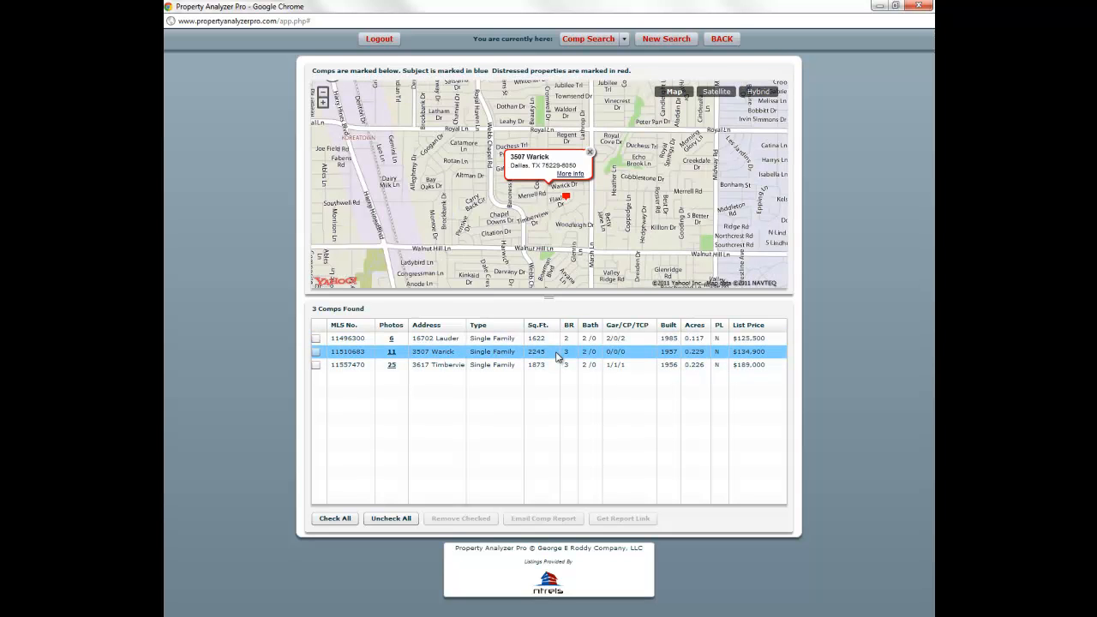
click(551, 367)
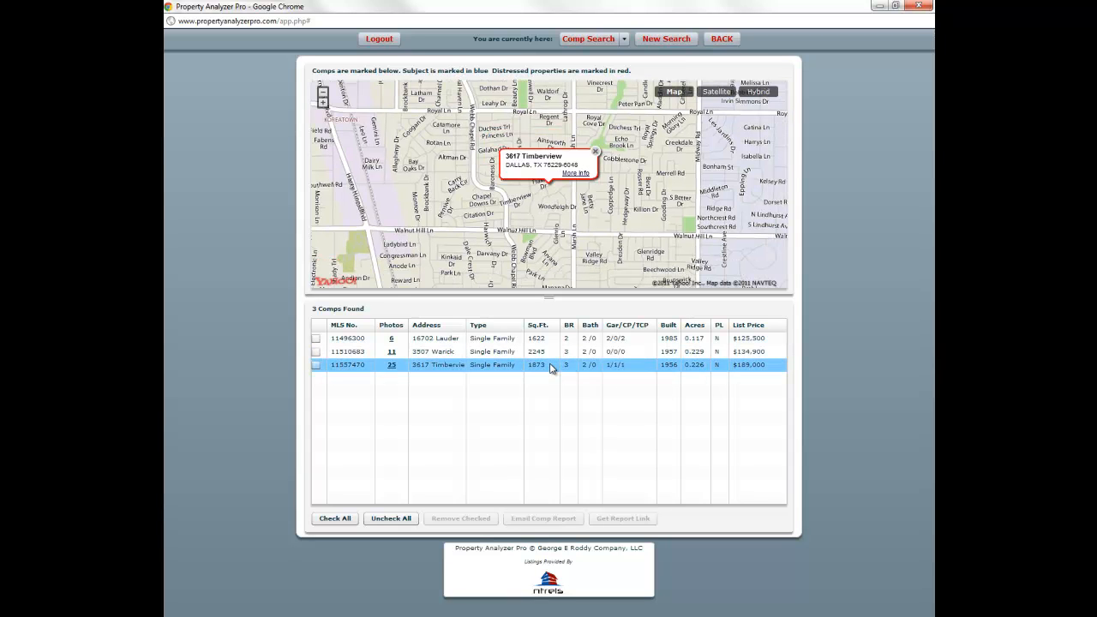
click(594, 152)
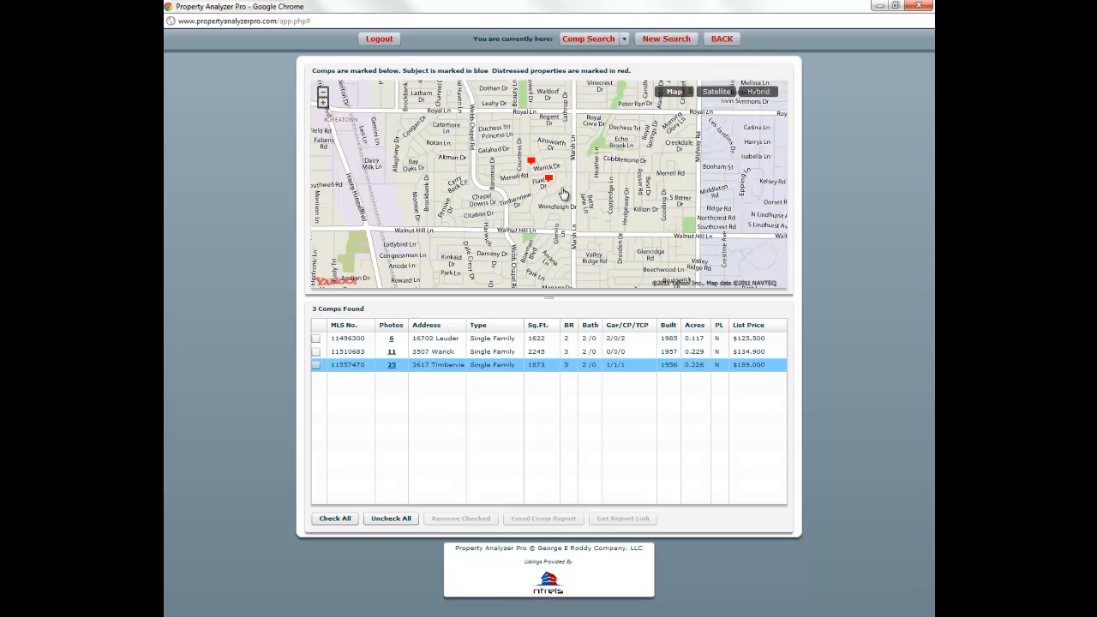
drag(575, 193, 566, 220)
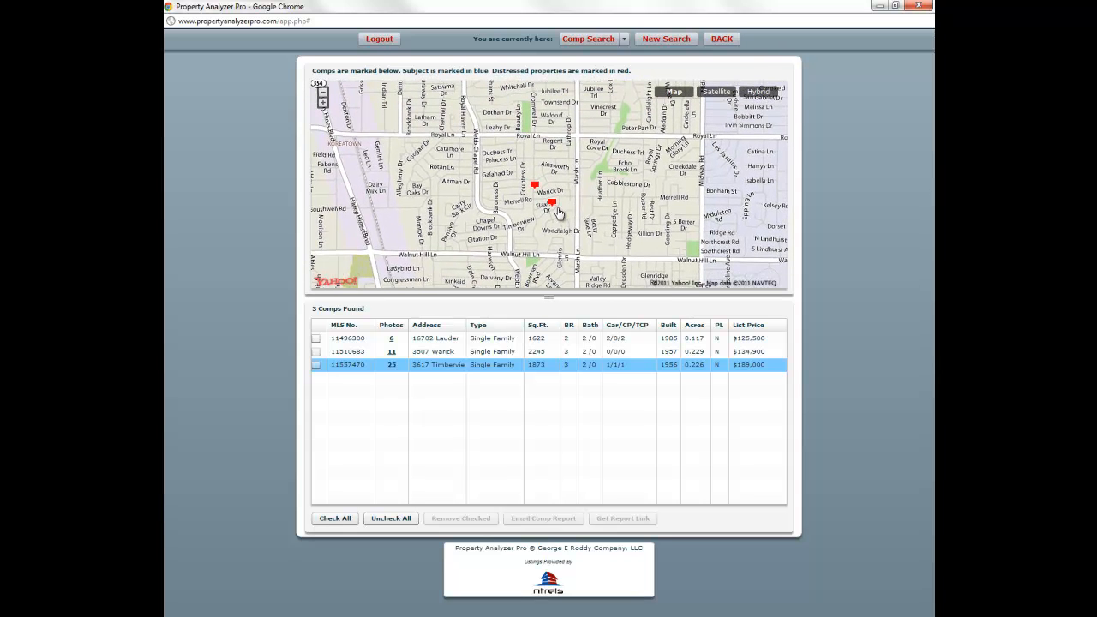
click(323, 102)
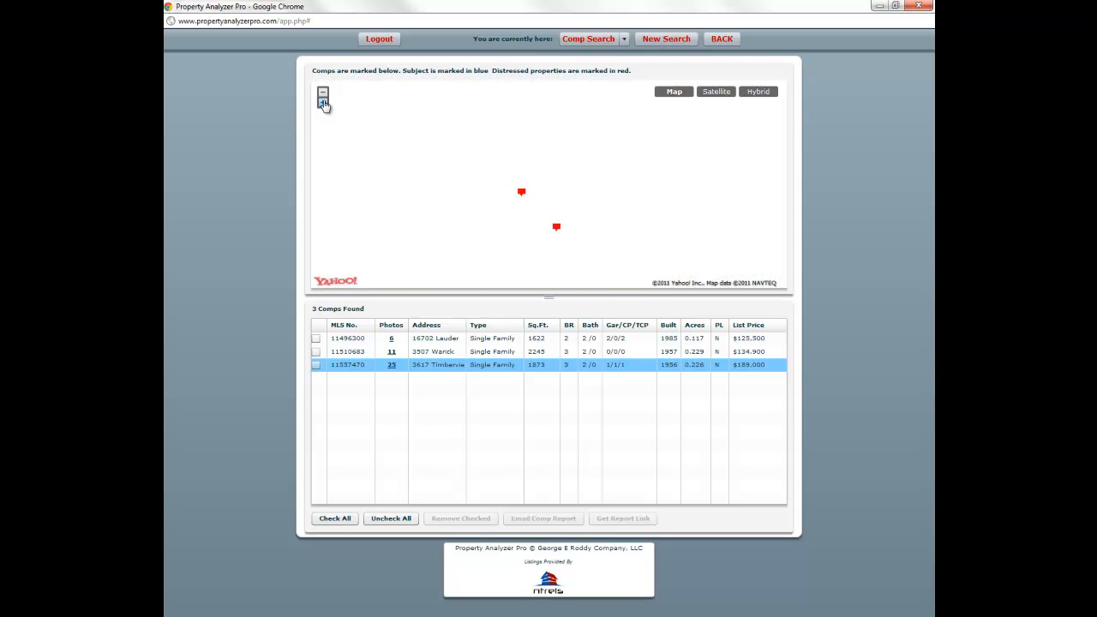
click(438, 340)
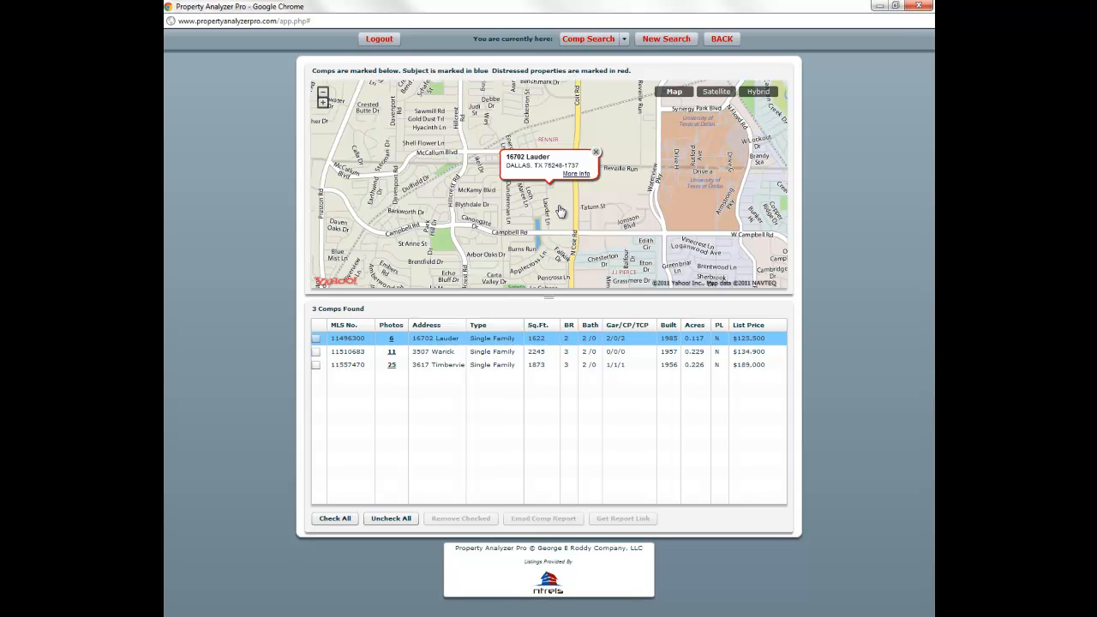
click(595, 155)
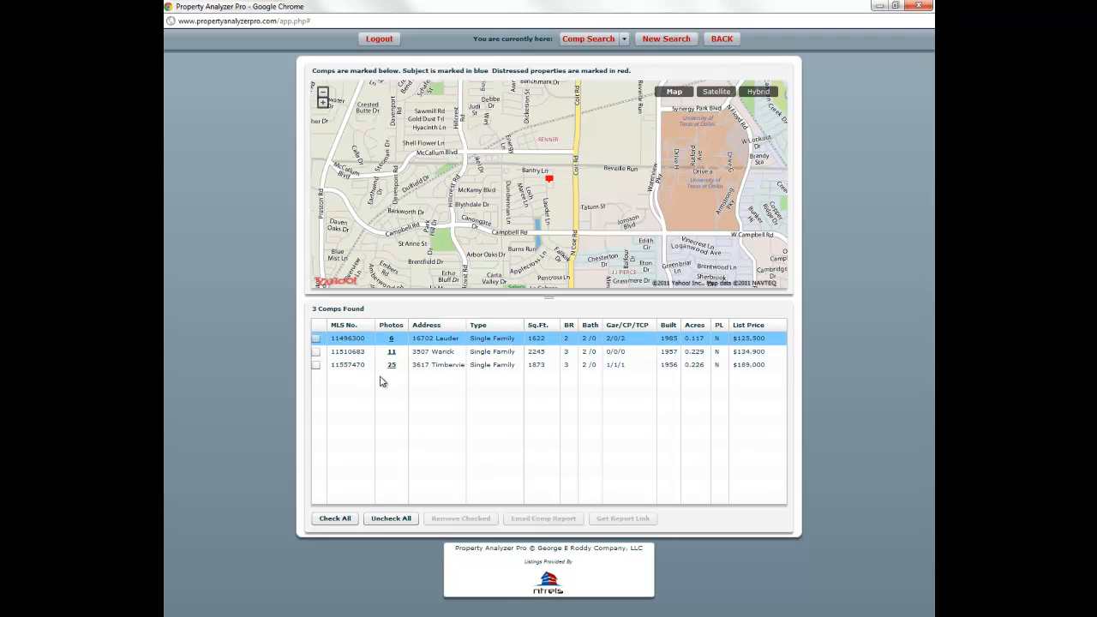
click(315, 338)
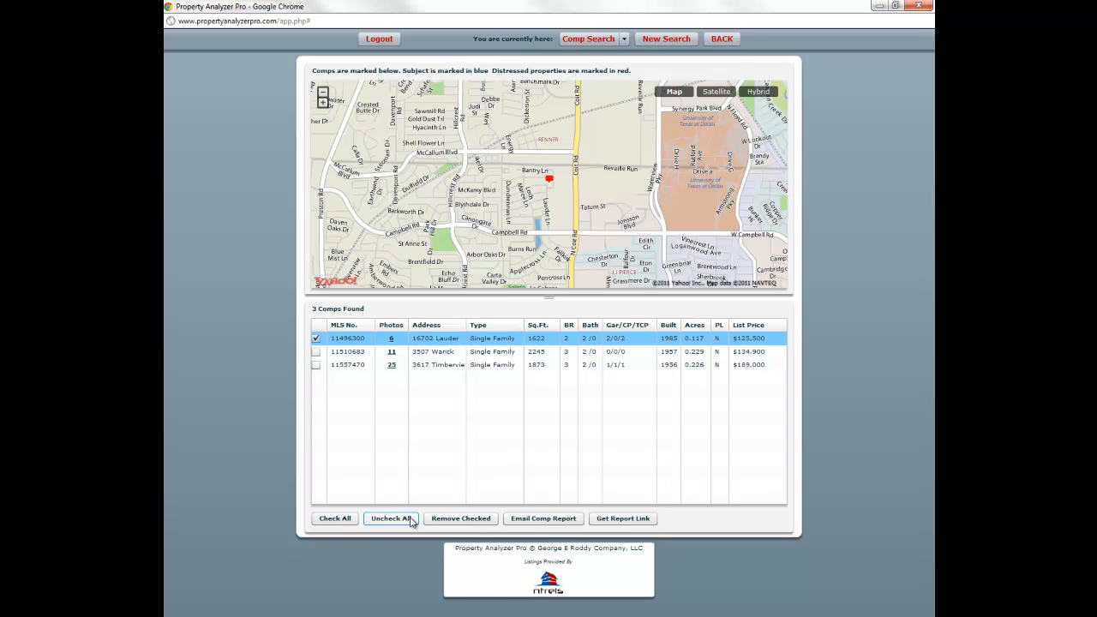
click(459, 522)
click(499, 340)
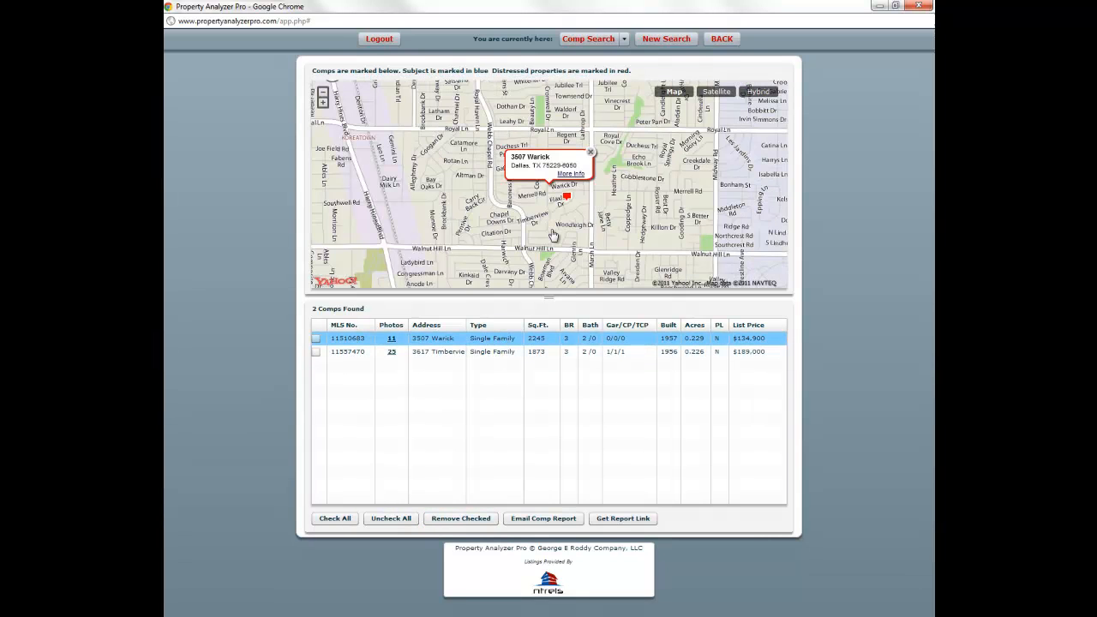
click(589, 151)
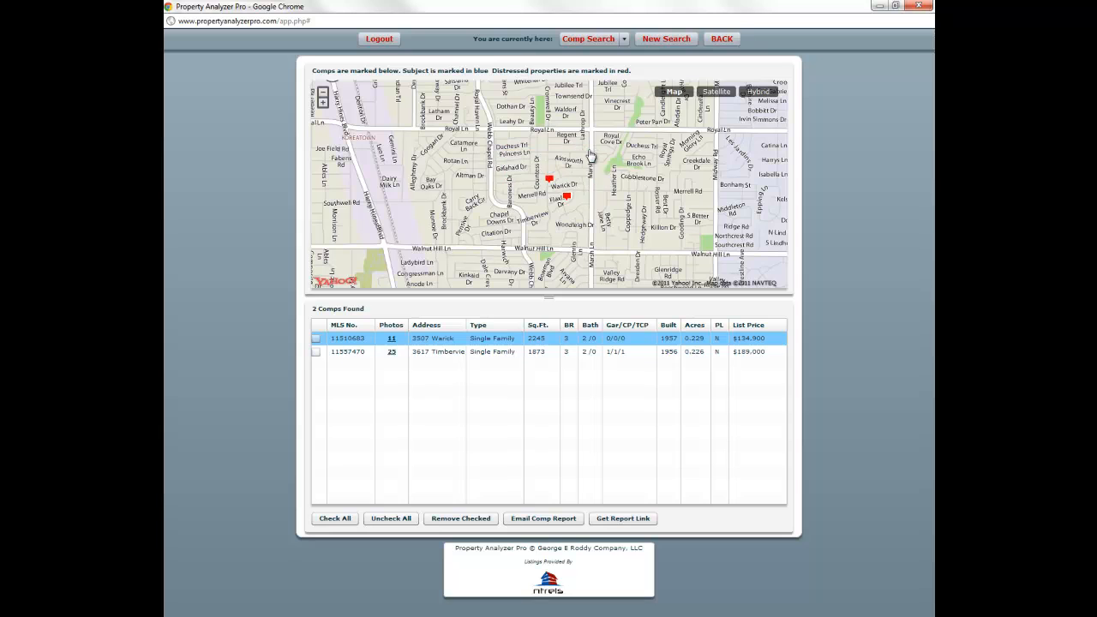
double_click(583, 196)
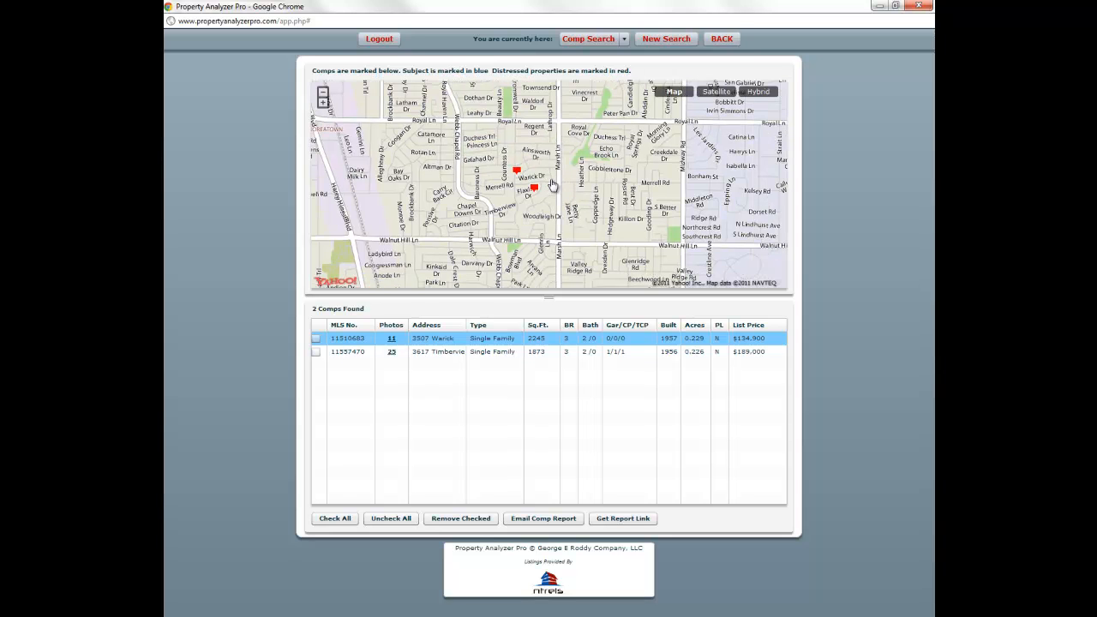
double_click(549, 179)
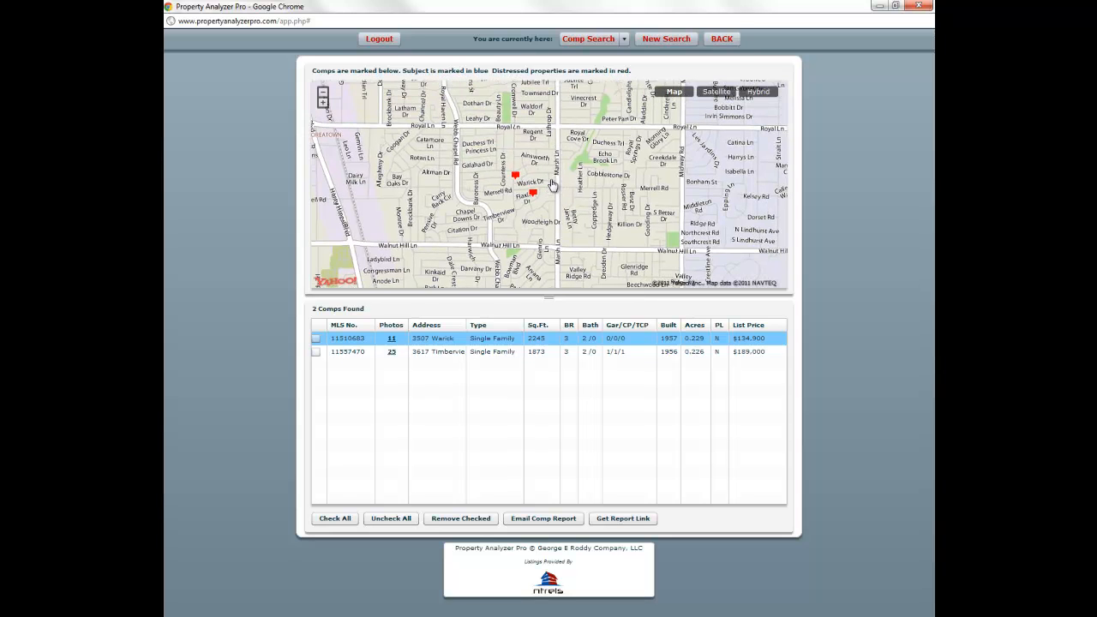
click(323, 103)
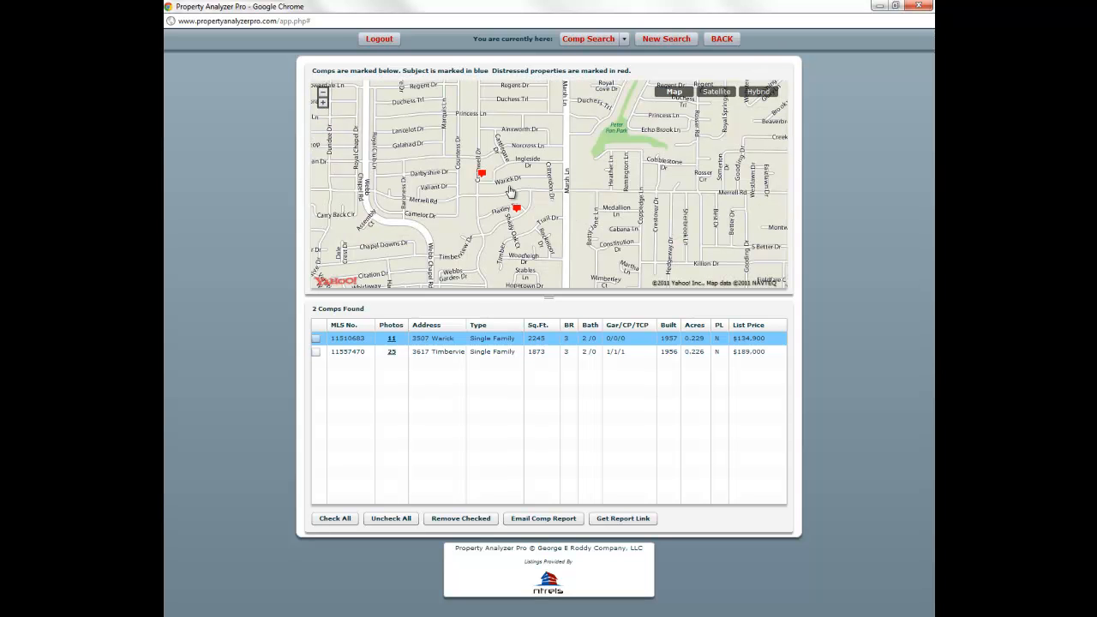
drag(530, 190, 541, 192)
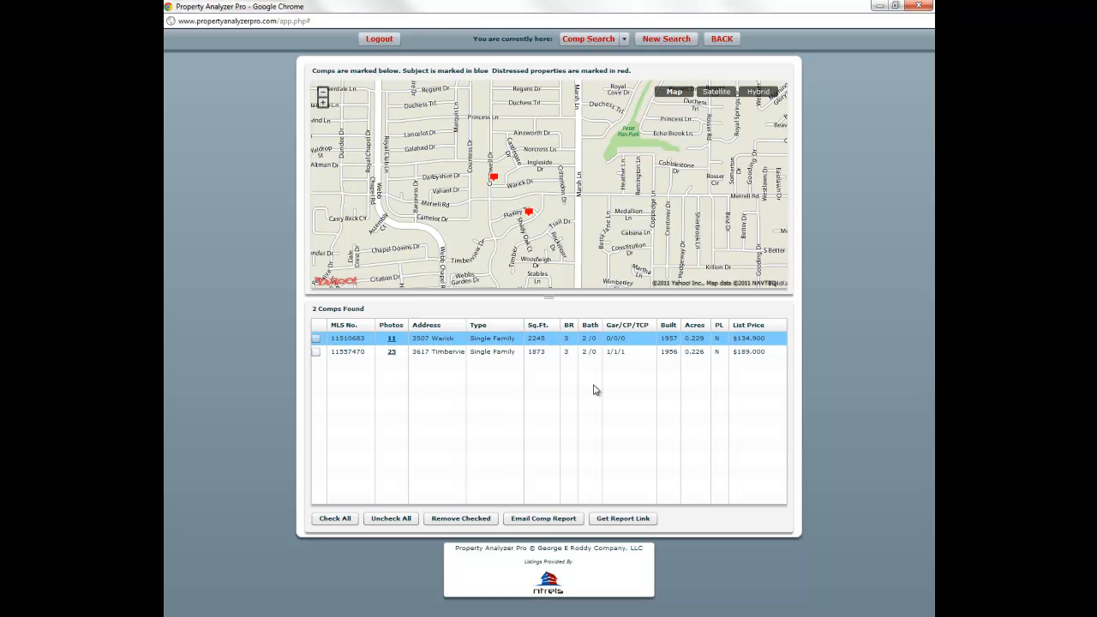
click(498, 354)
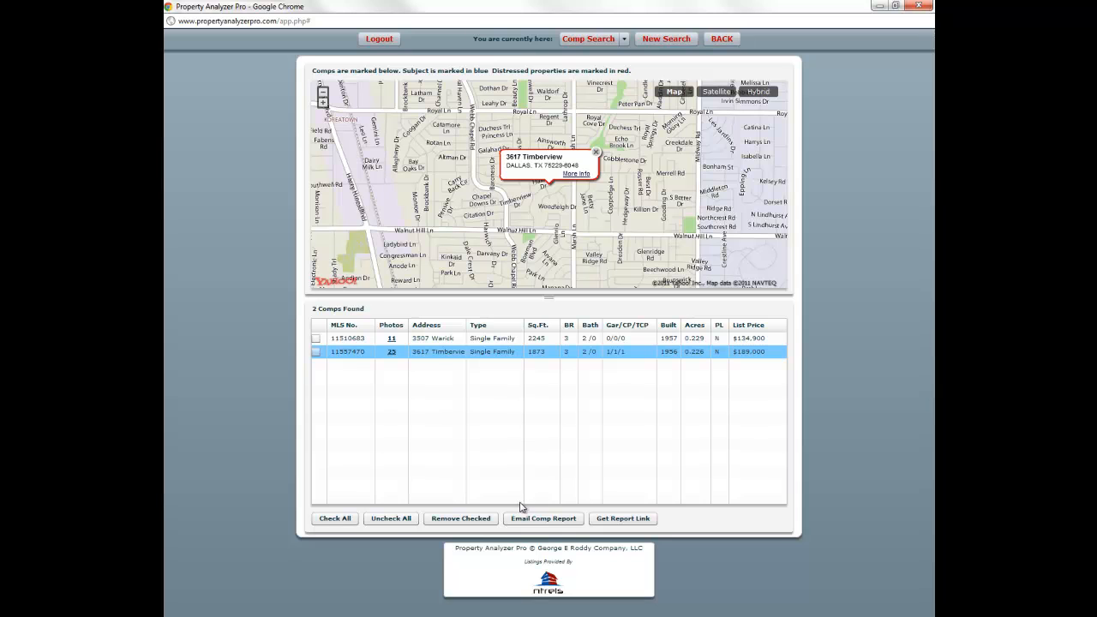
click(611, 521)
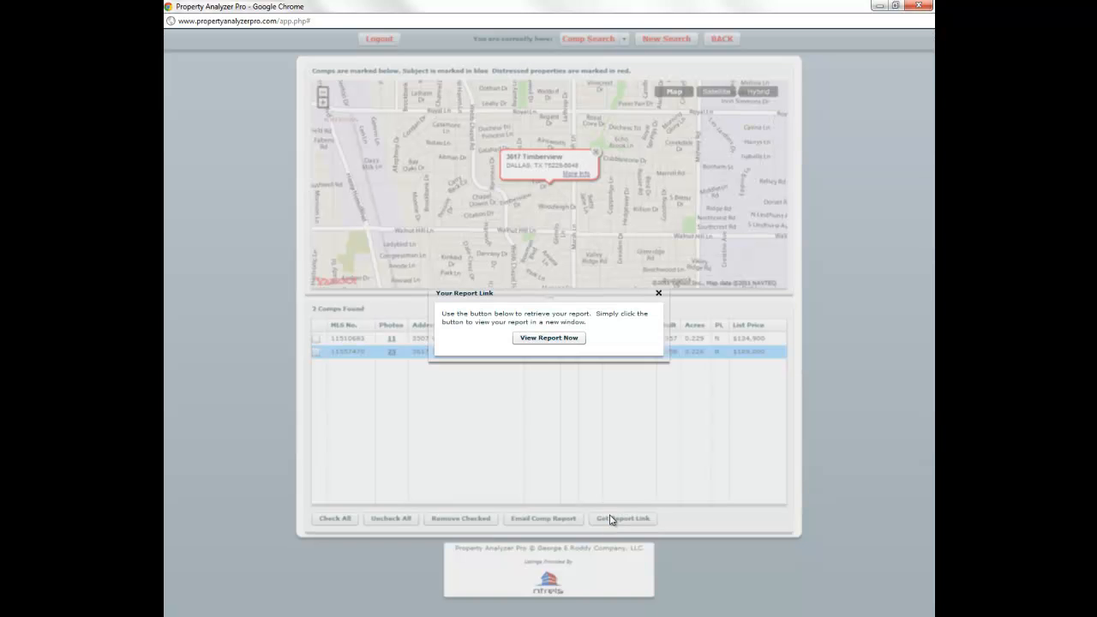
- Open the generated report, which comes back empty
click(550, 338)
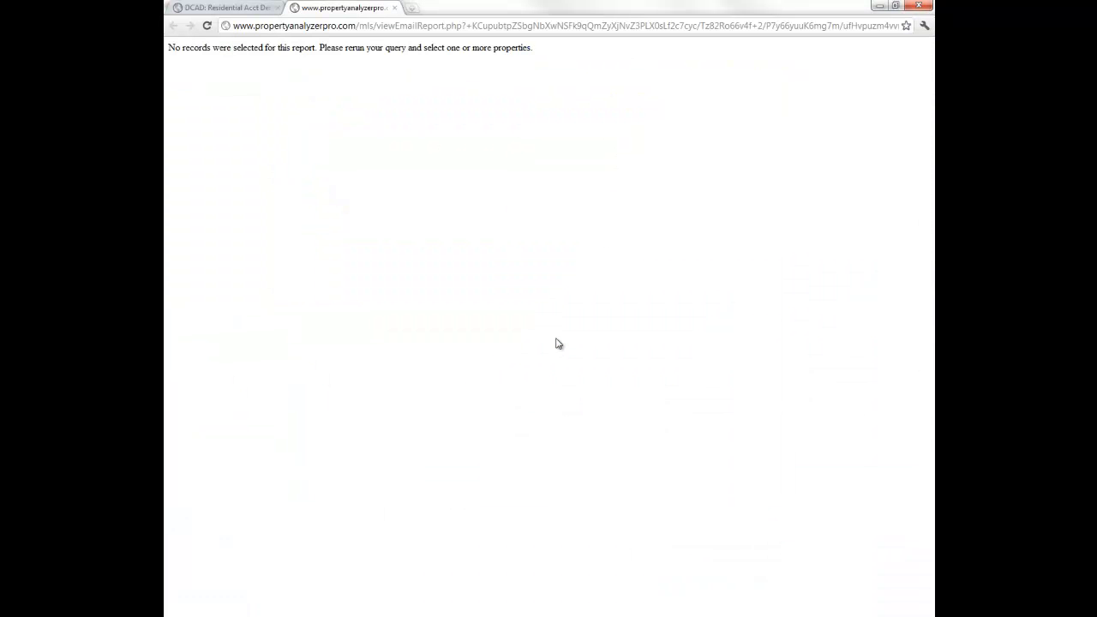
right_click(308, 87)
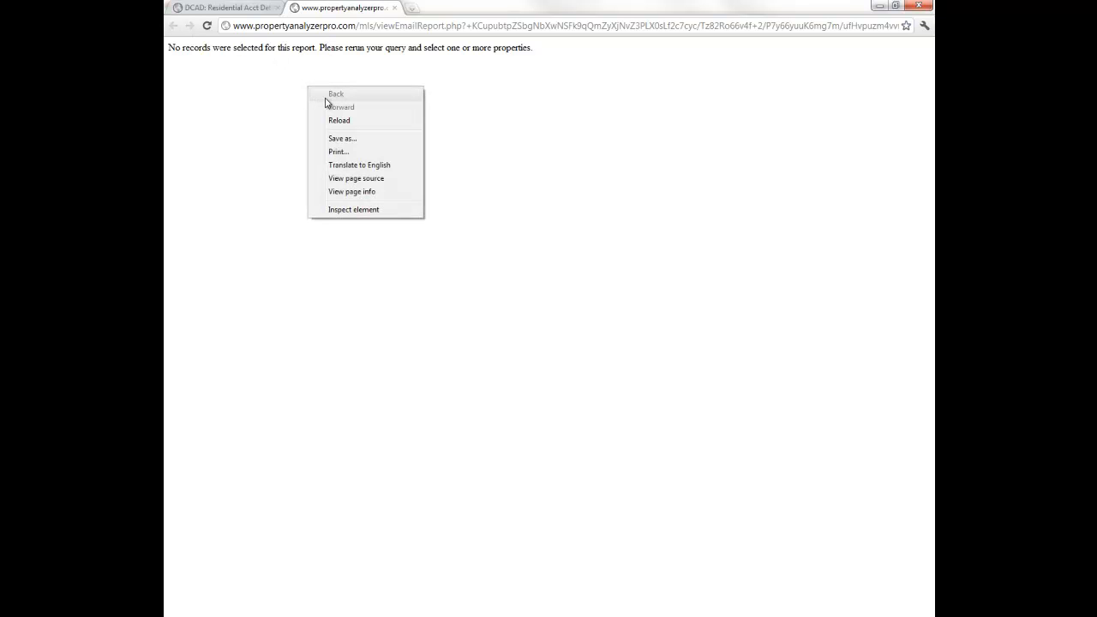
click(345, 139)
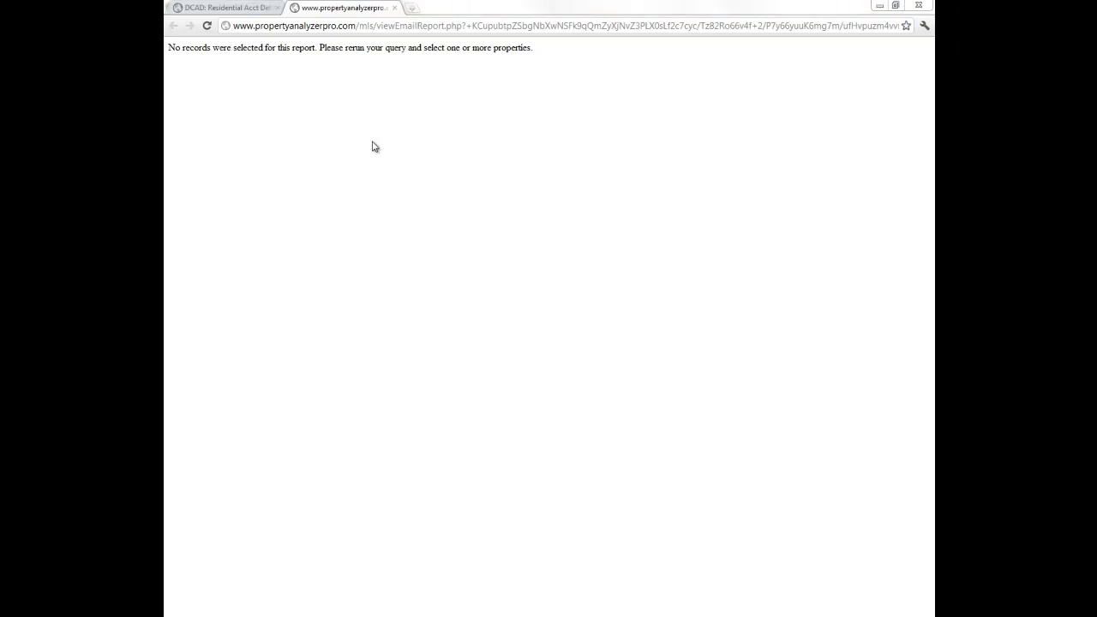
key(alt+Tab)
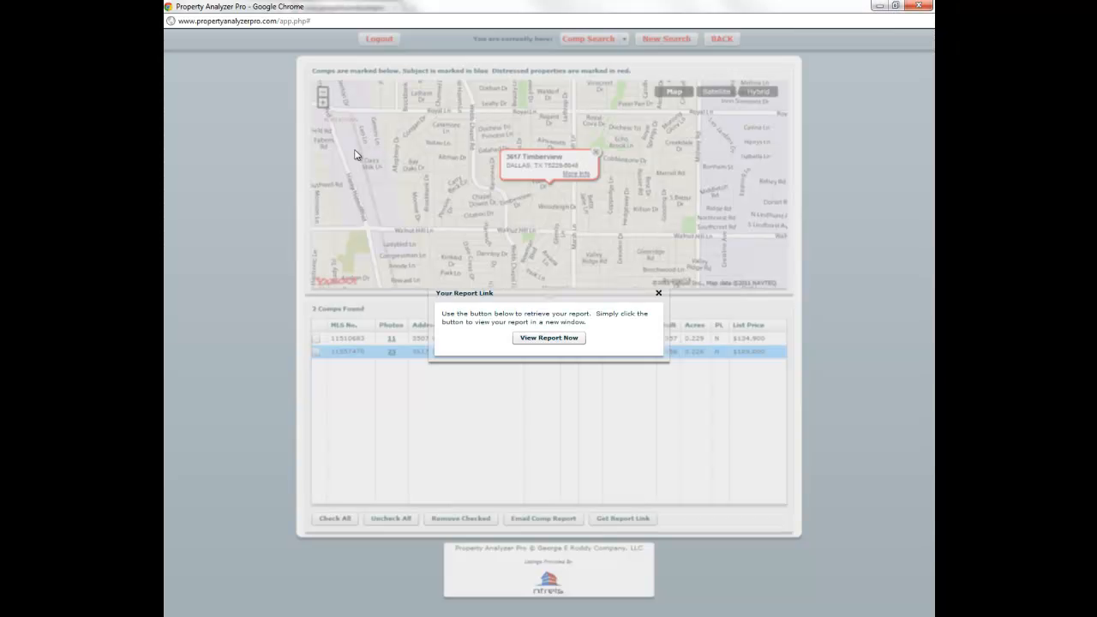
click(658, 293)
click(316, 351)
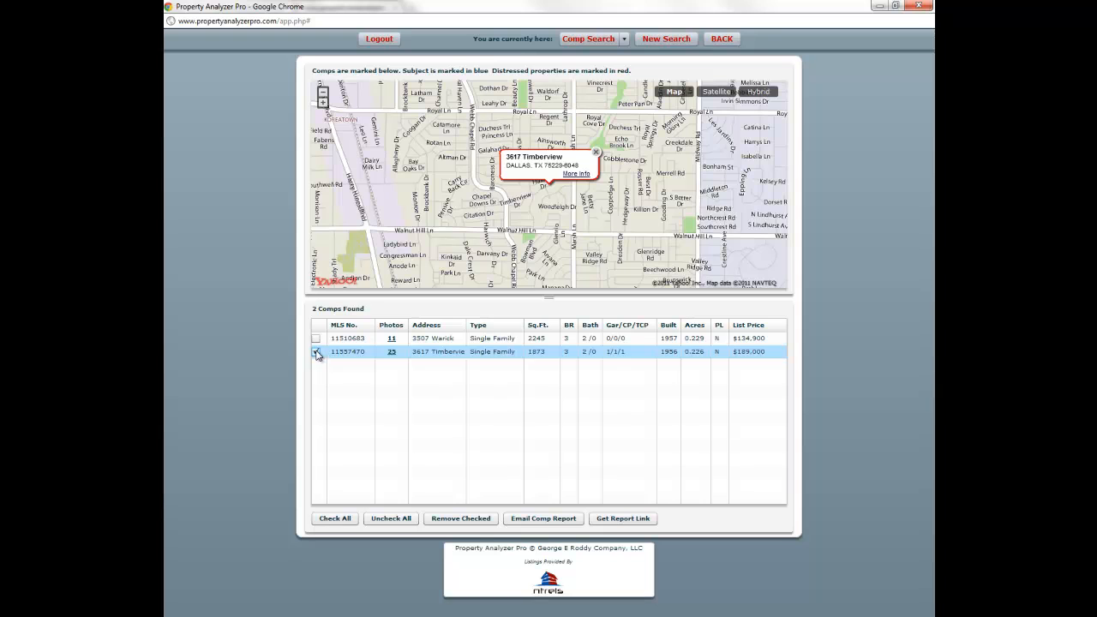
click(316, 338)
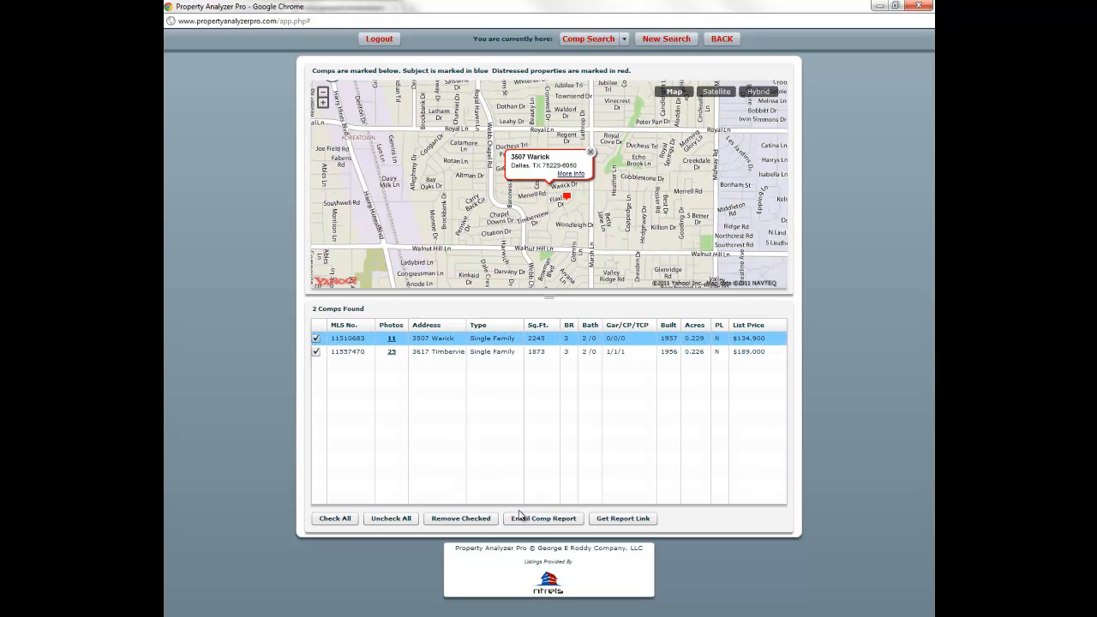
- Generate and view the two-comp CMA report, then close both report tabs
click(595, 520)
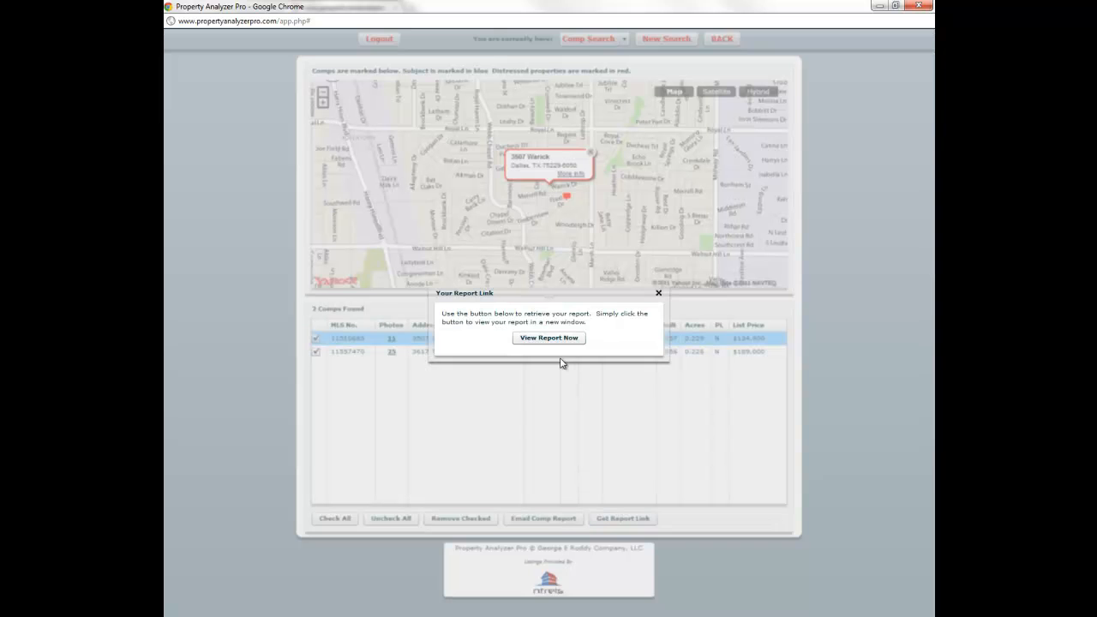
click(562, 336)
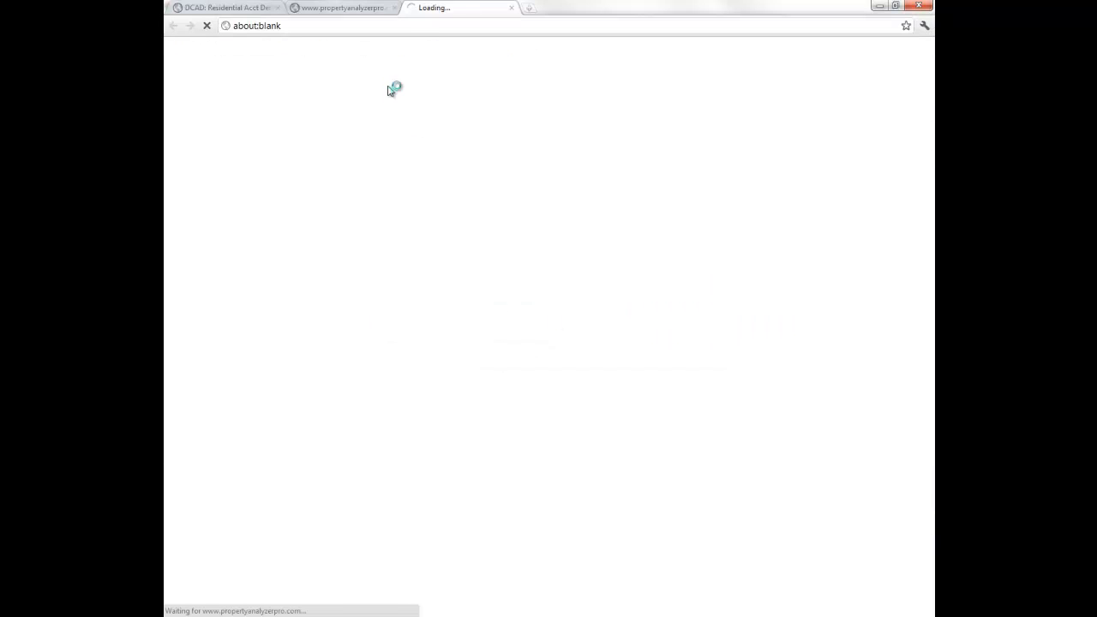
click(395, 8)
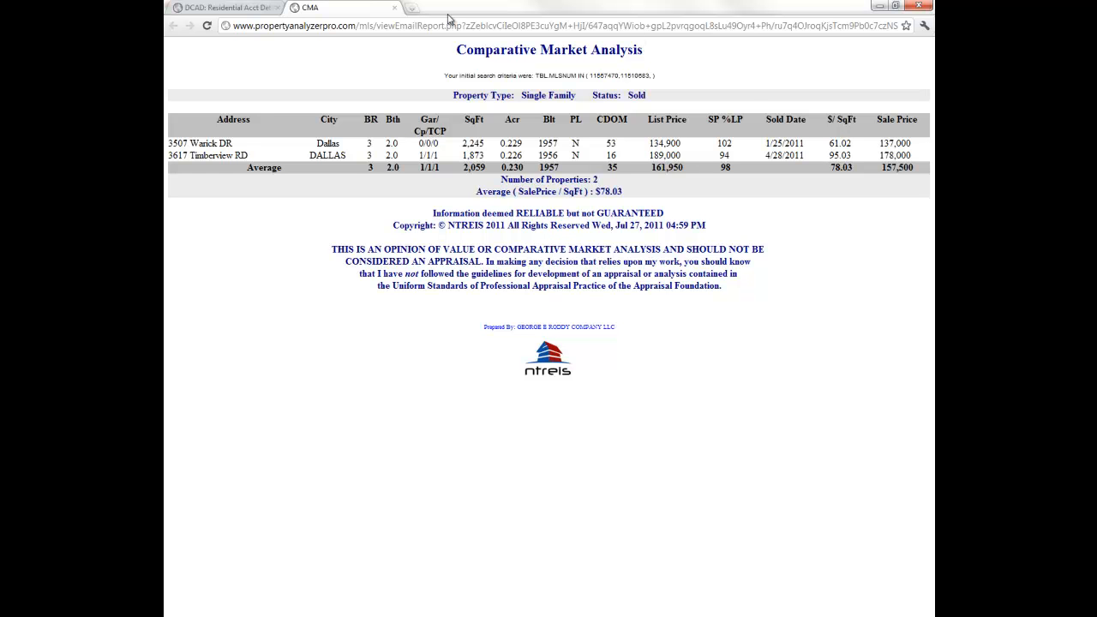
click(394, 7)
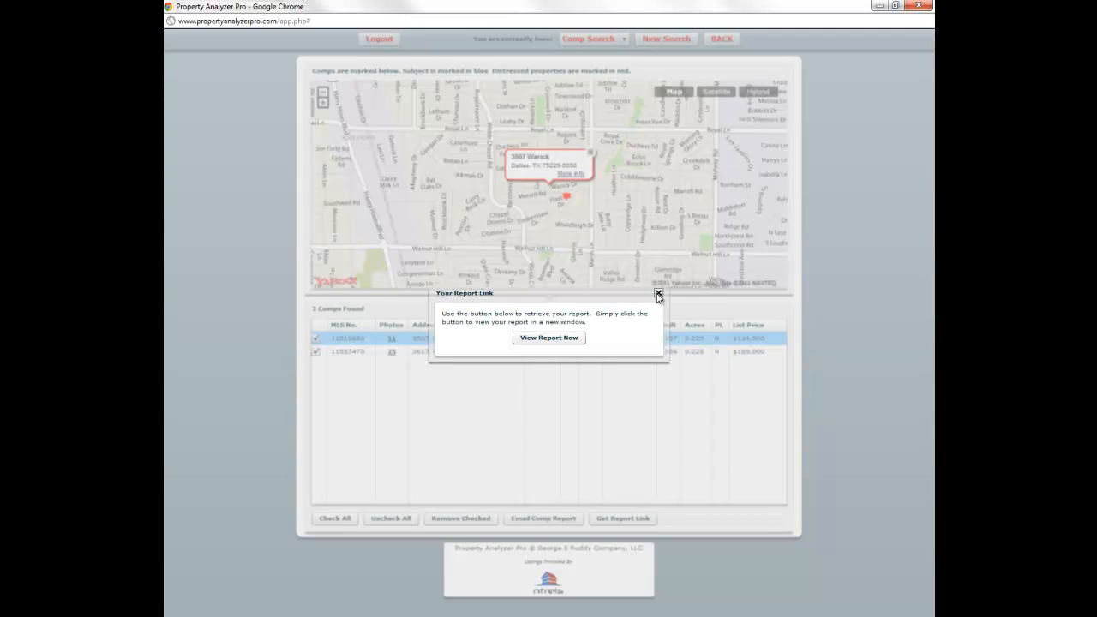
click(659, 294)
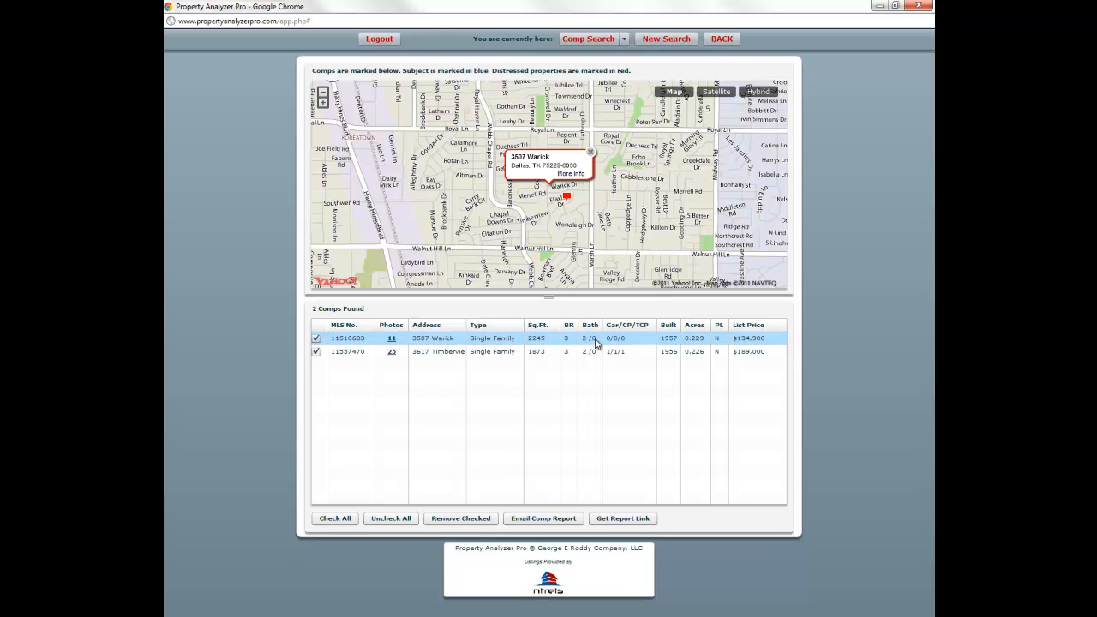
click(316, 352)
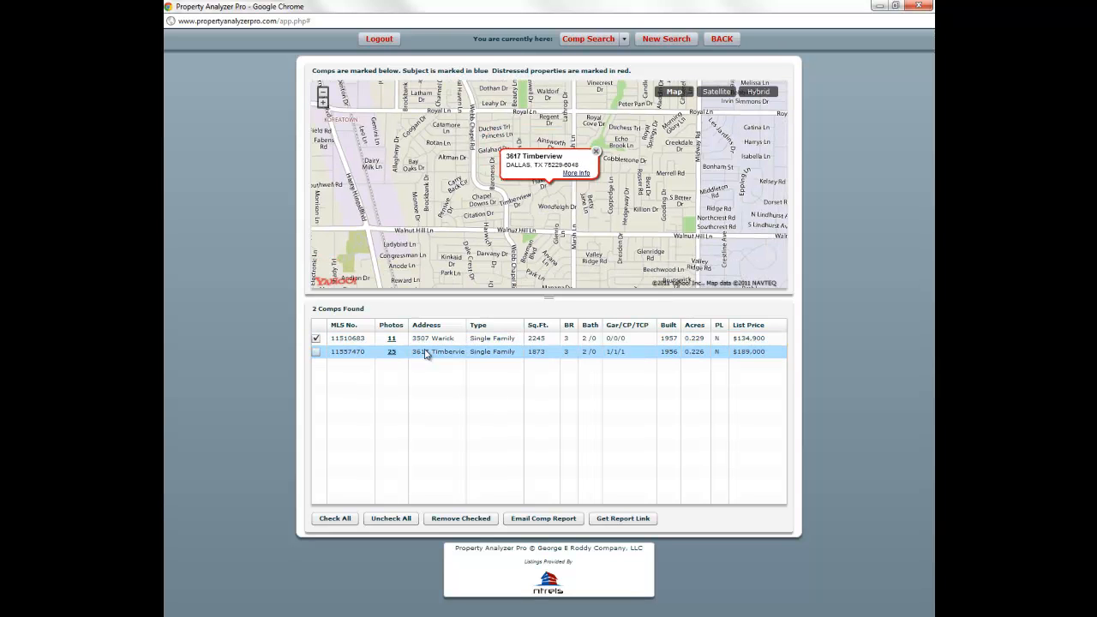
click(431, 339)
right_click(432, 342)
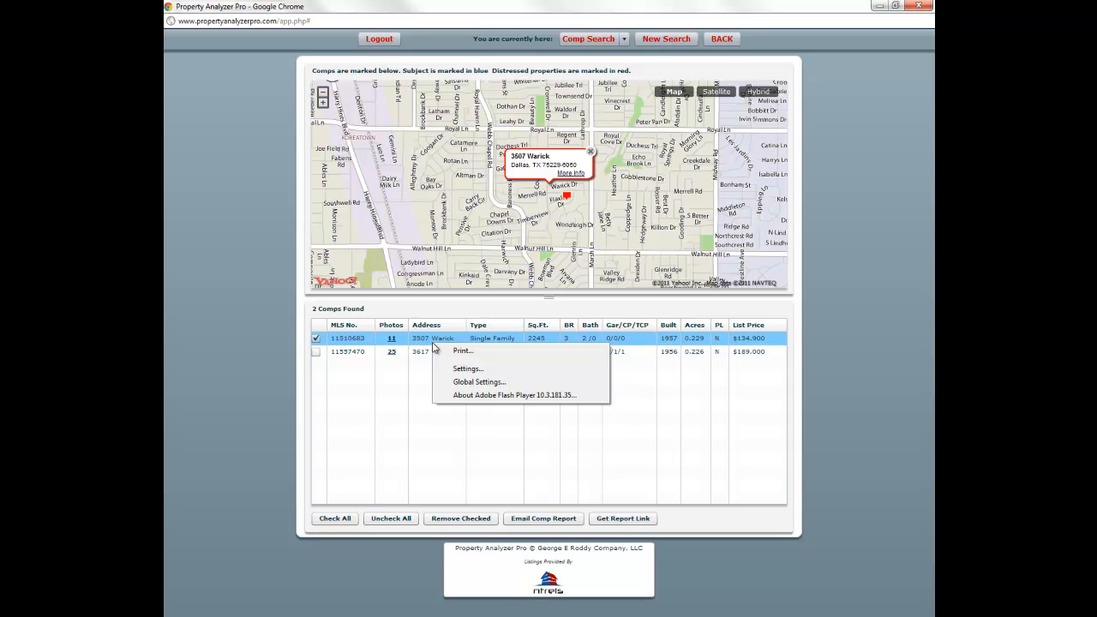
click(433, 342)
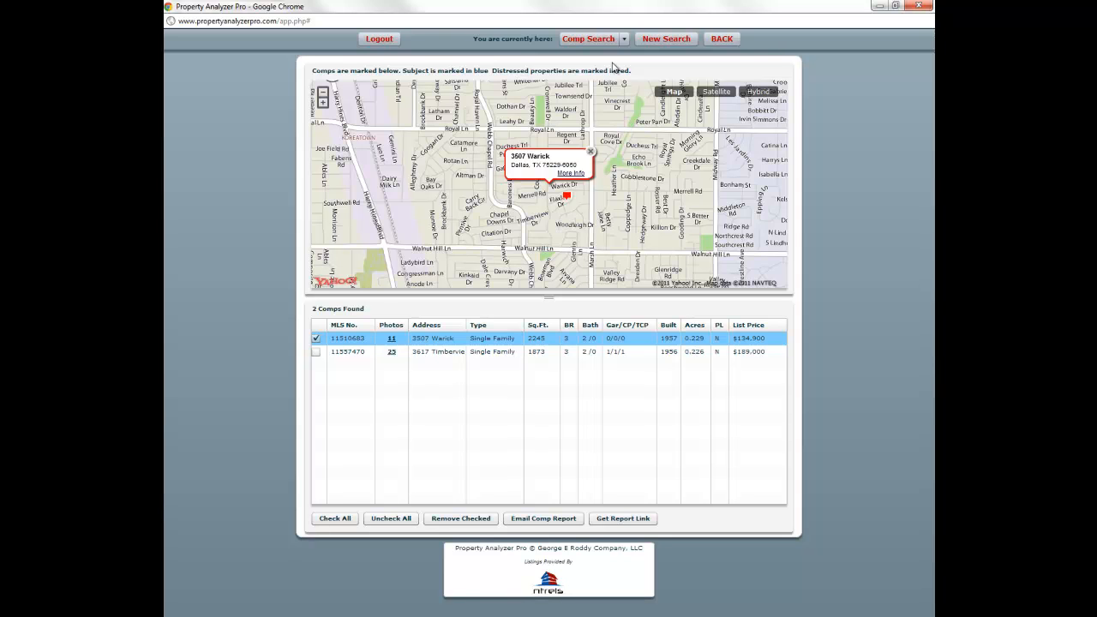
click(625, 40)
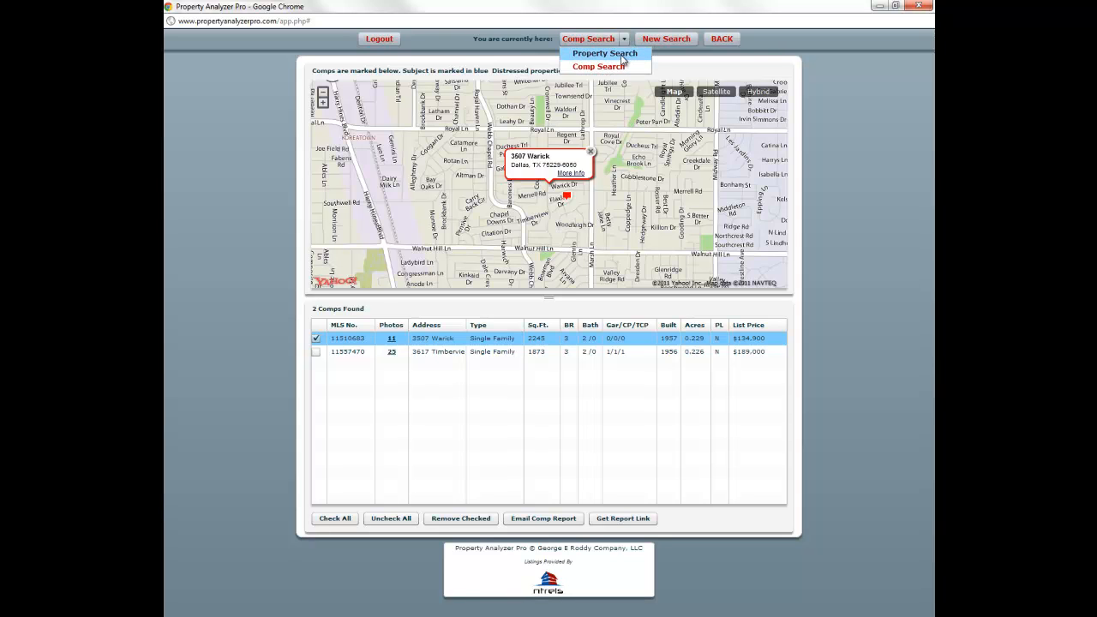
click(605, 54)
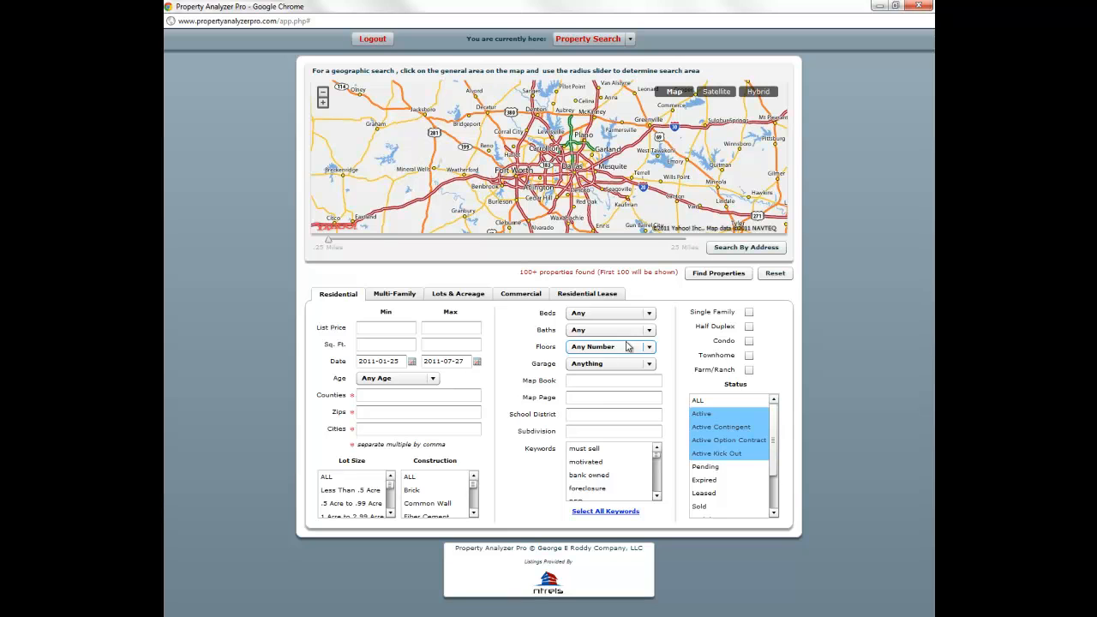
- Search subdivision HIGHLAND NORTH with Status set to ALL, finding 20 properties
click(589, 430)
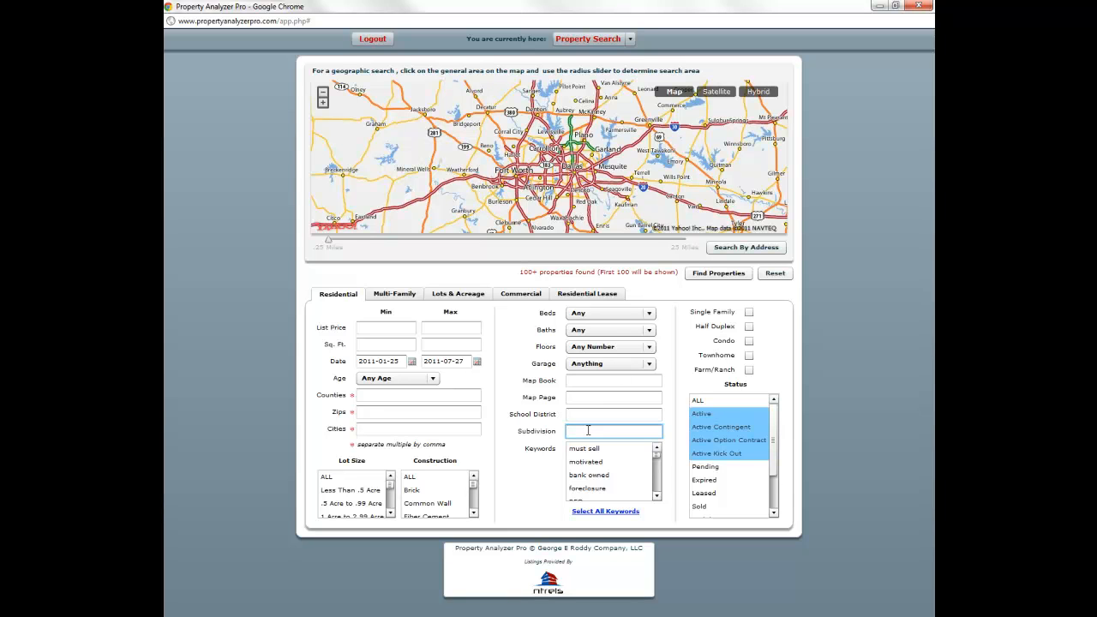
text(HIGHLAND NORTH 2)
click(605, 413)
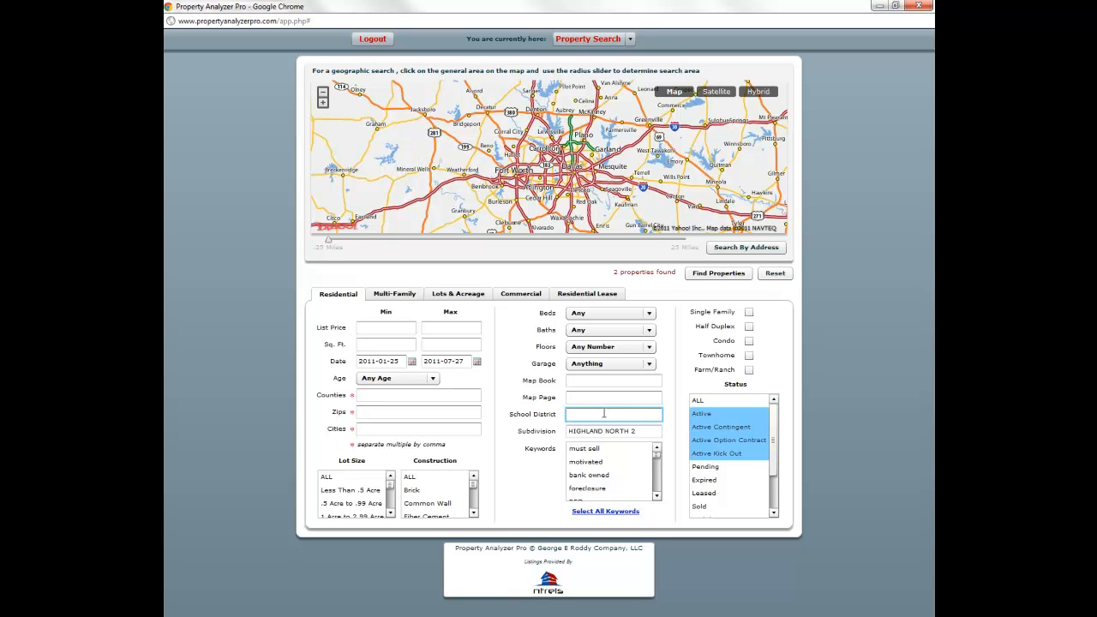
click(644, 430)
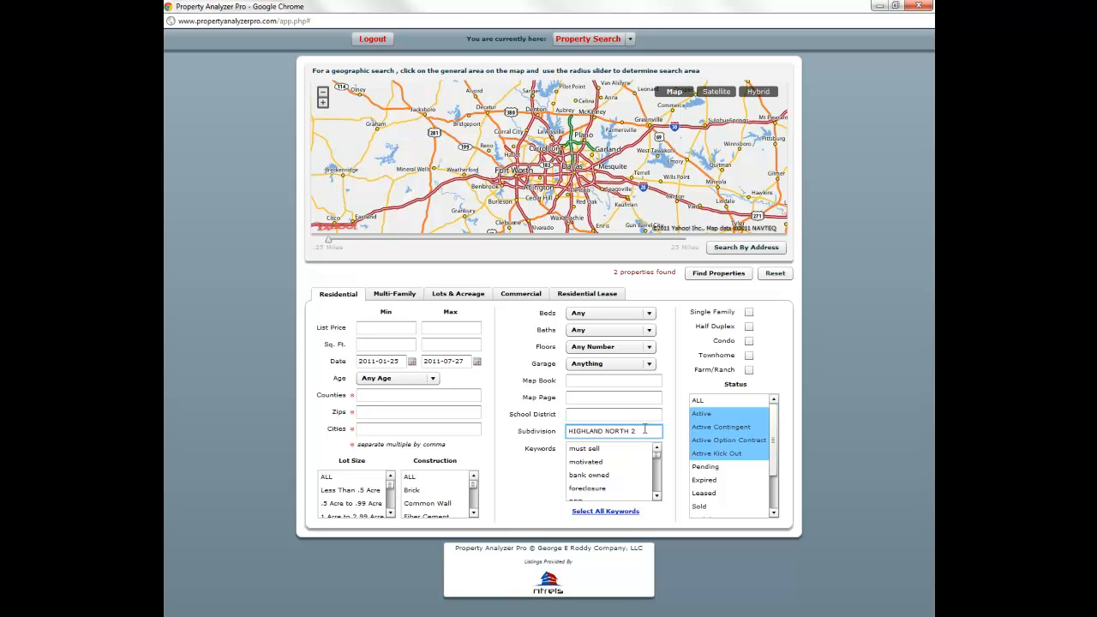
click(724, 402)
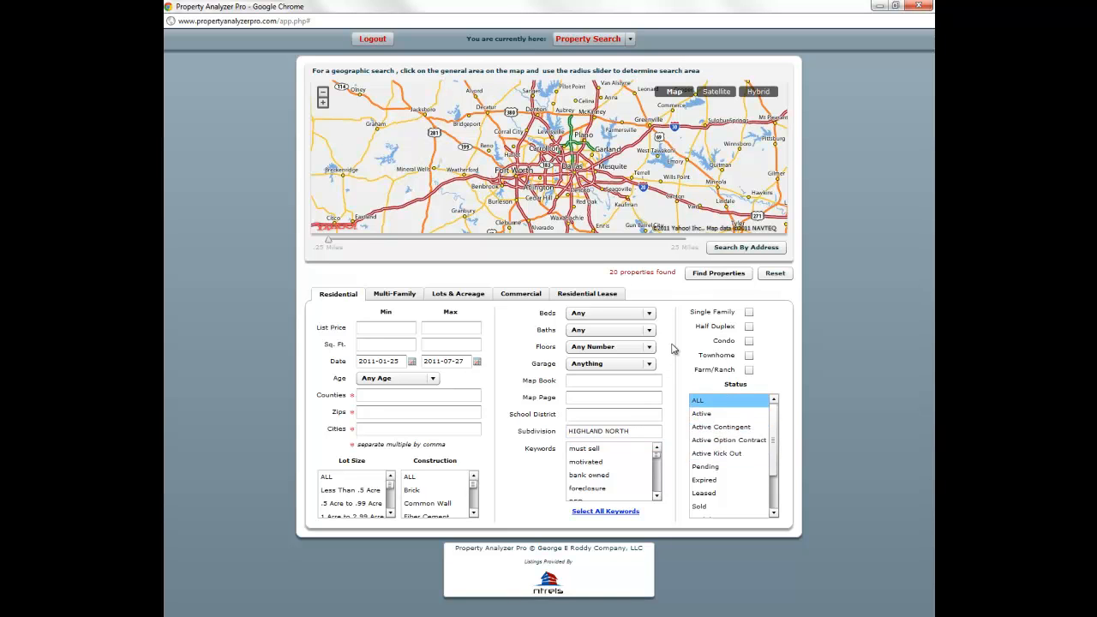
click(718, 273)
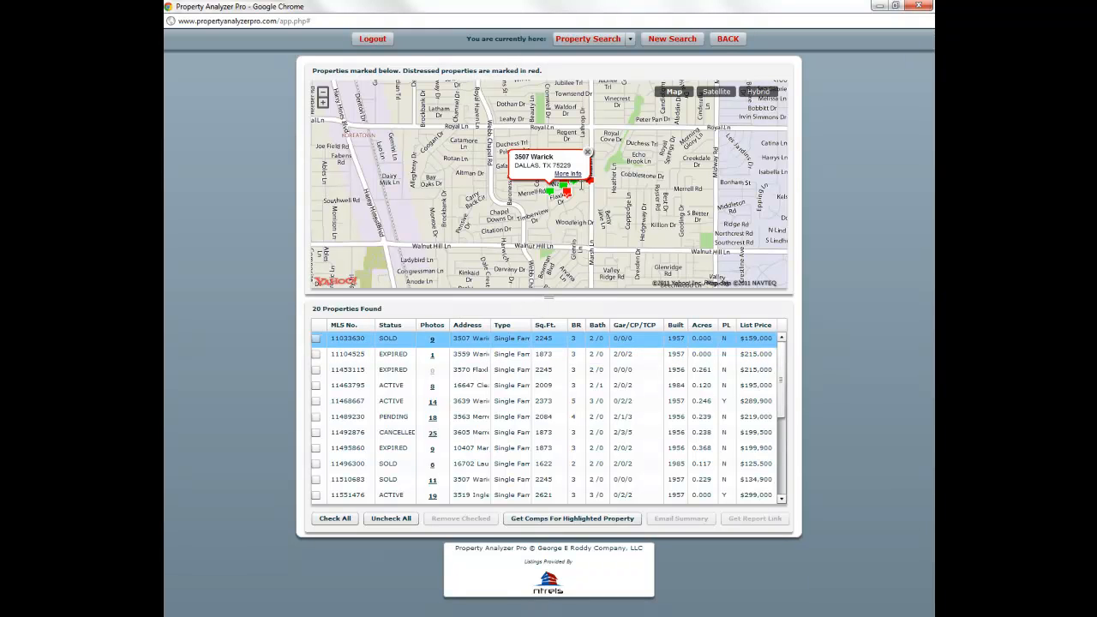
click(587, 153)
drag(582, 206, 581, 227)
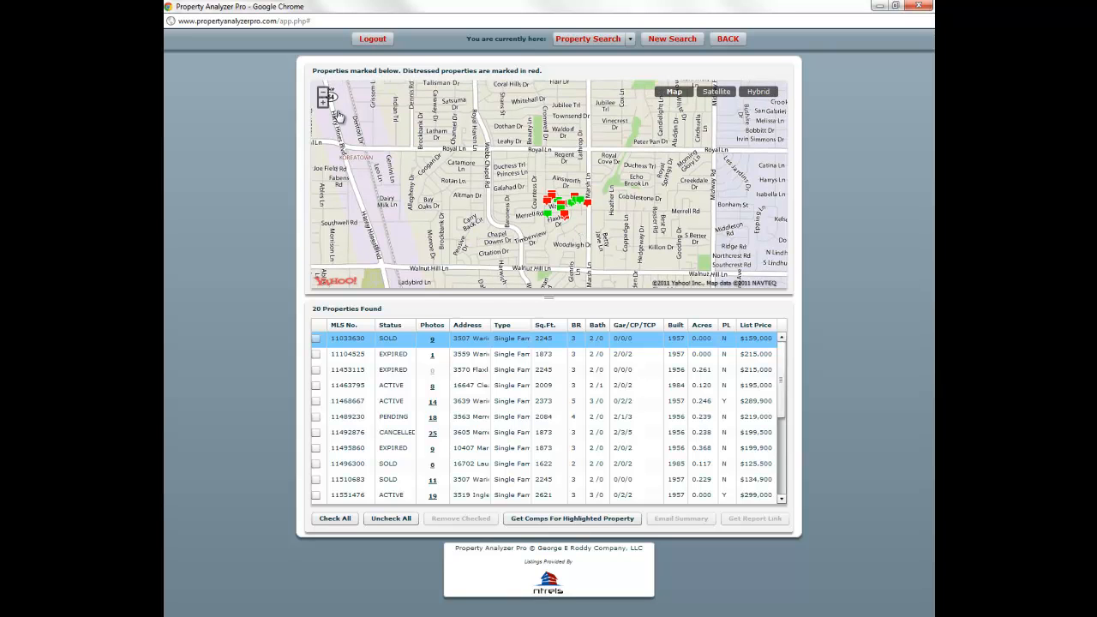
click(323, 102)
drag(503, 254, 464, 176)
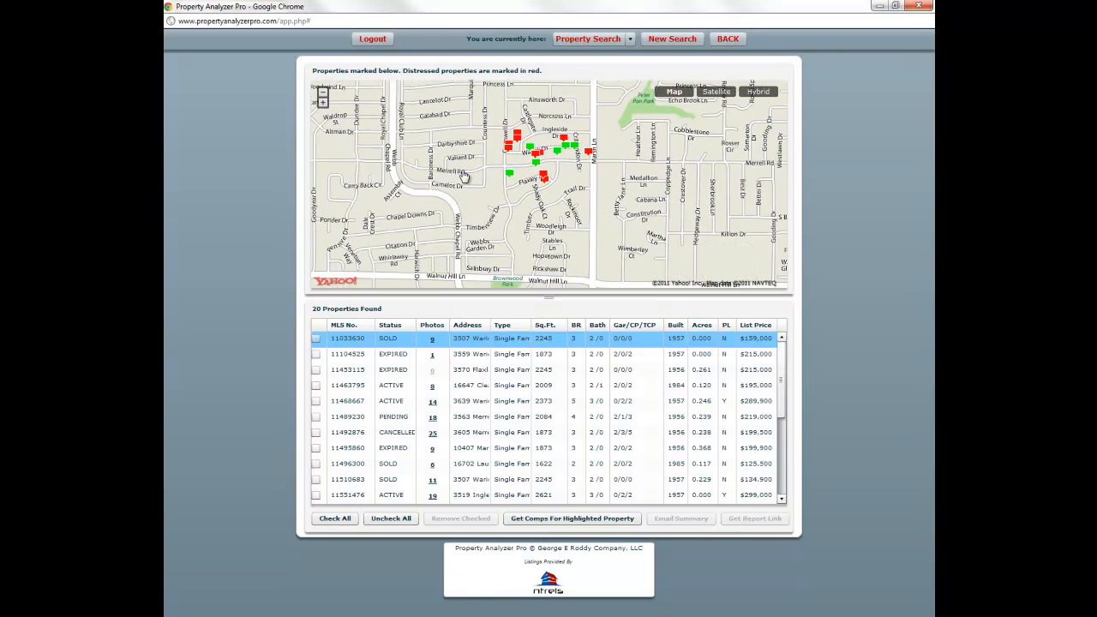
click(323, 103)
drag(588, 208, 601, 233)
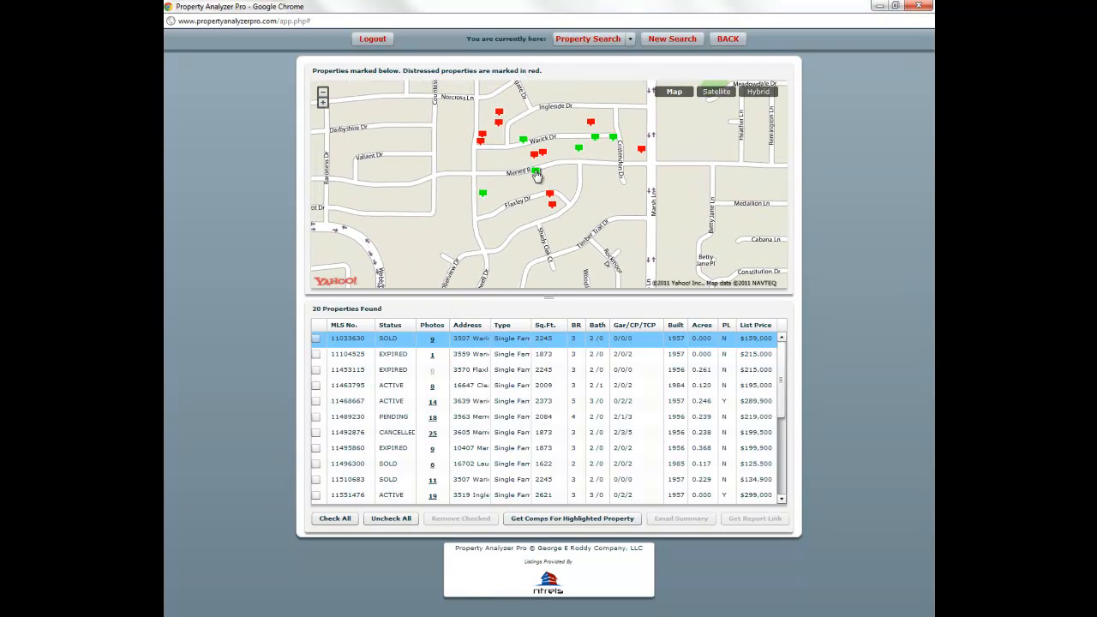
click(536, 174)
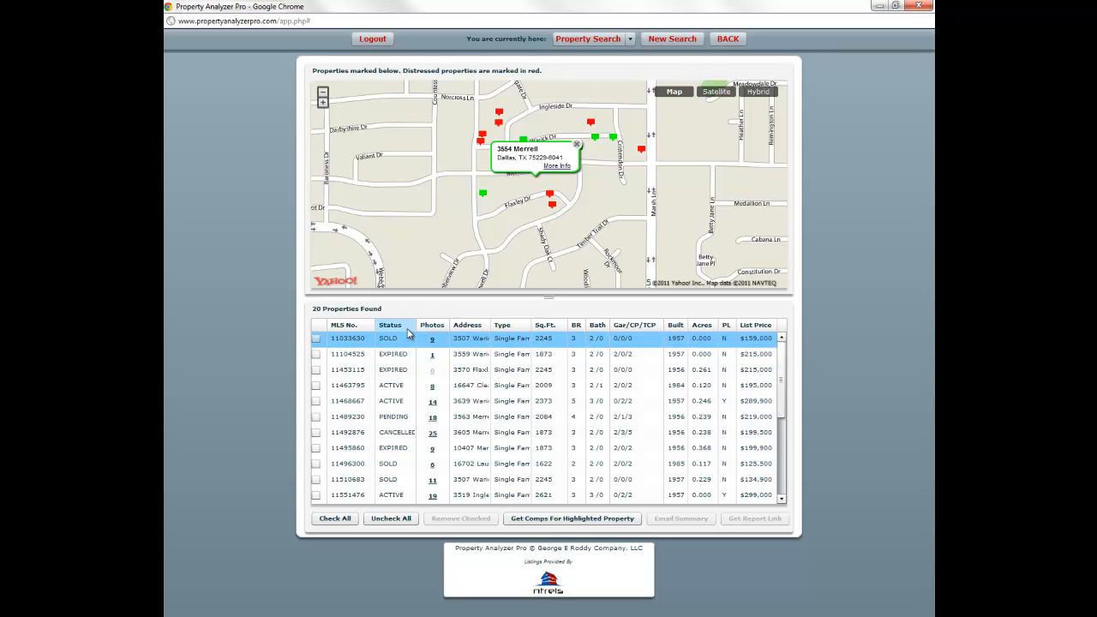
click(401, 331)
click(401, 331)
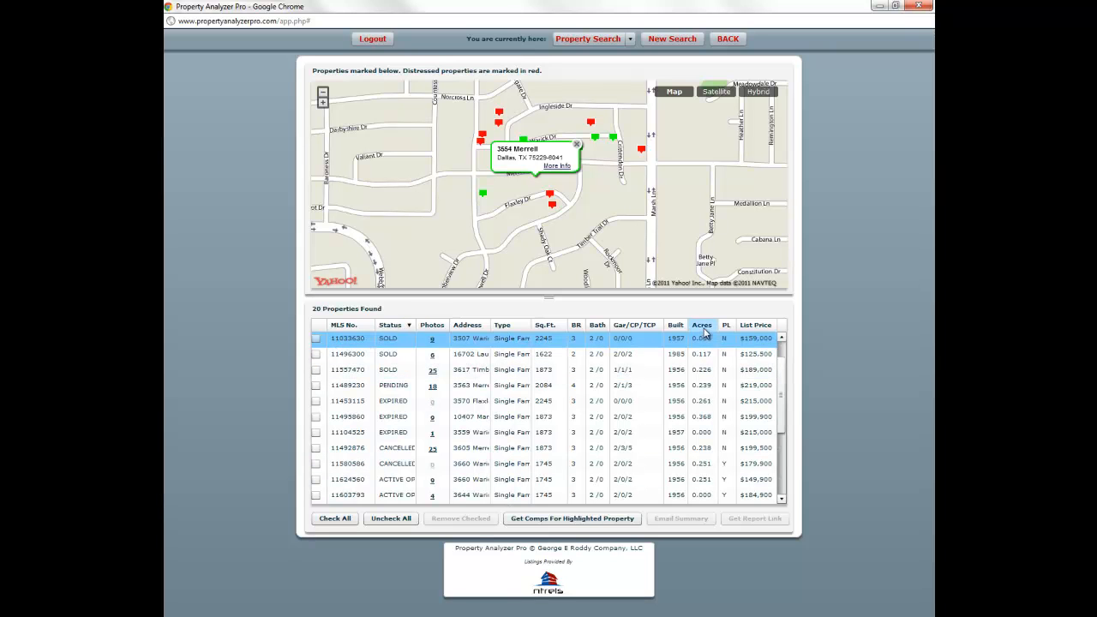
click(755, 328)
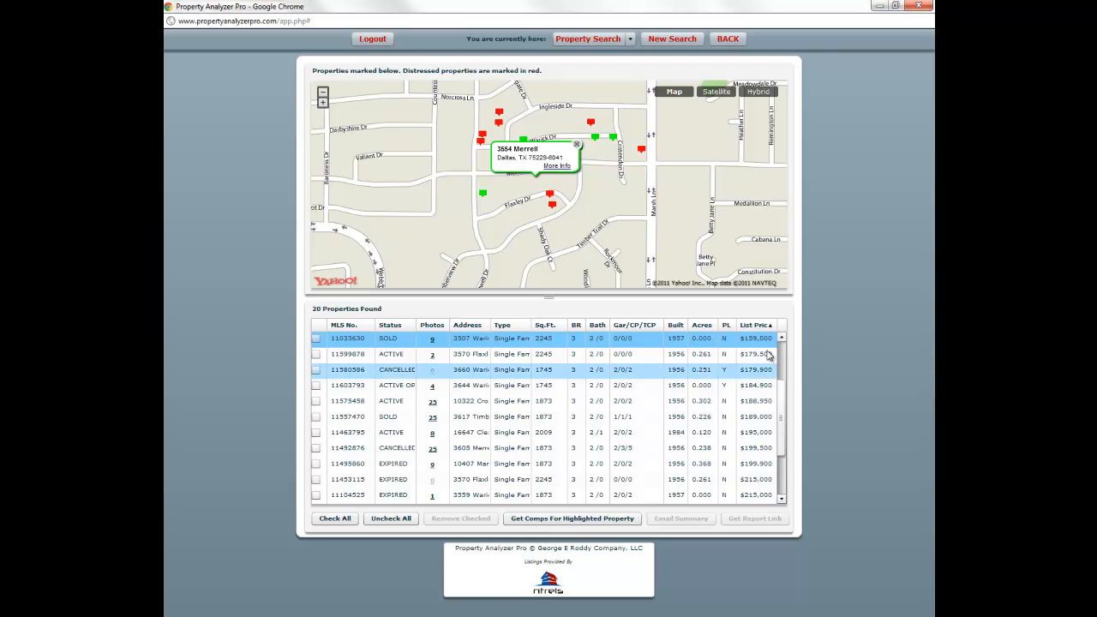
drag(783, 398, 785, 356)
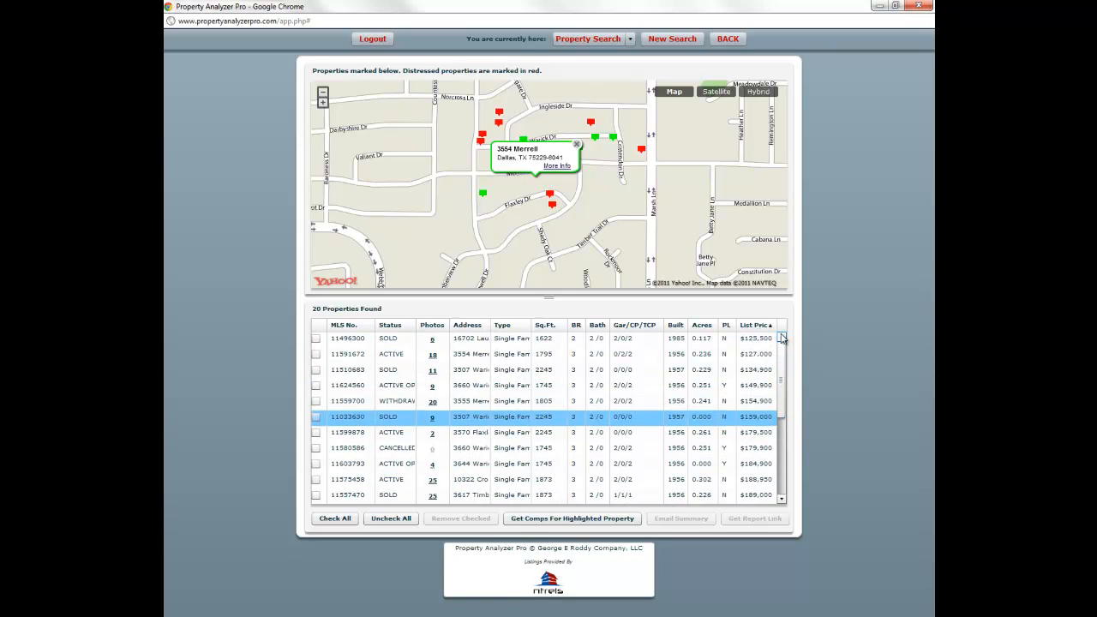
click(520, 351)
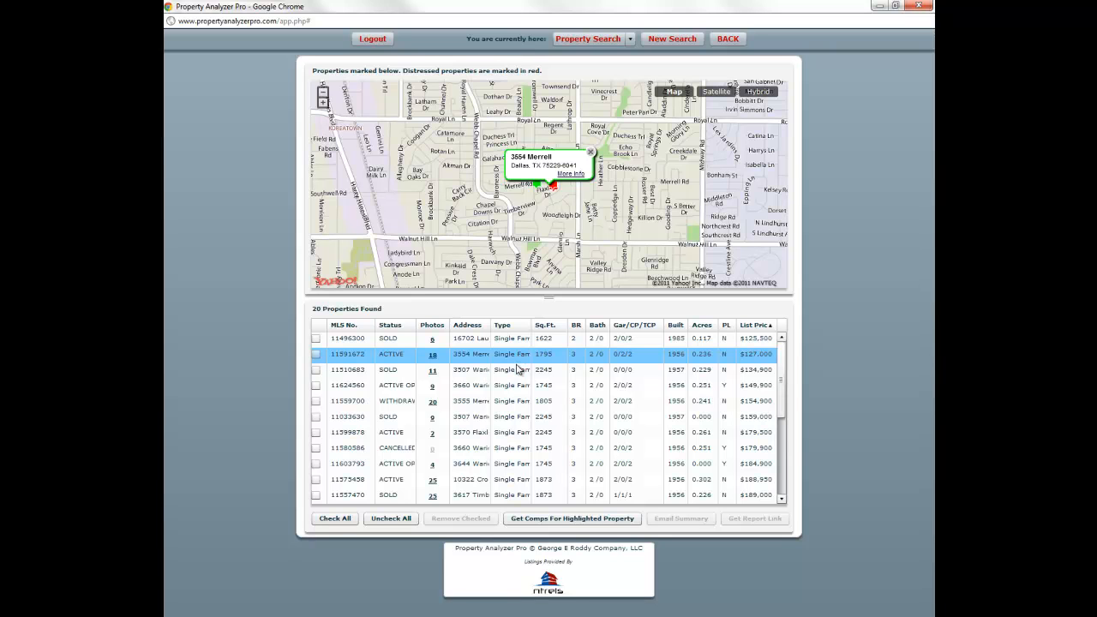
click(517, 370)
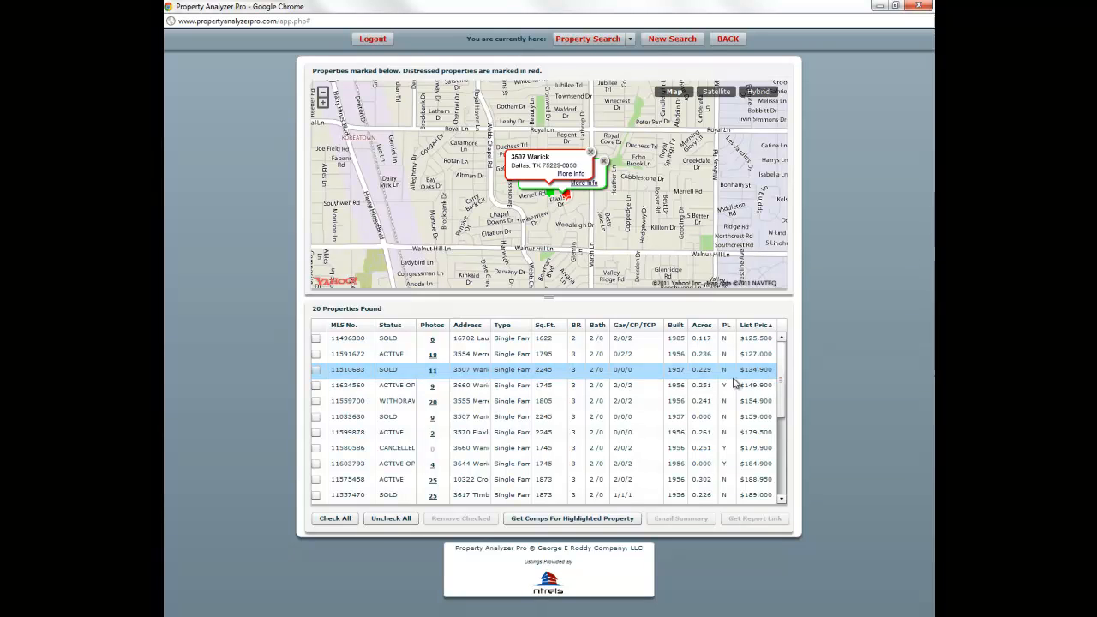
scroll(715, 445, down, 4)
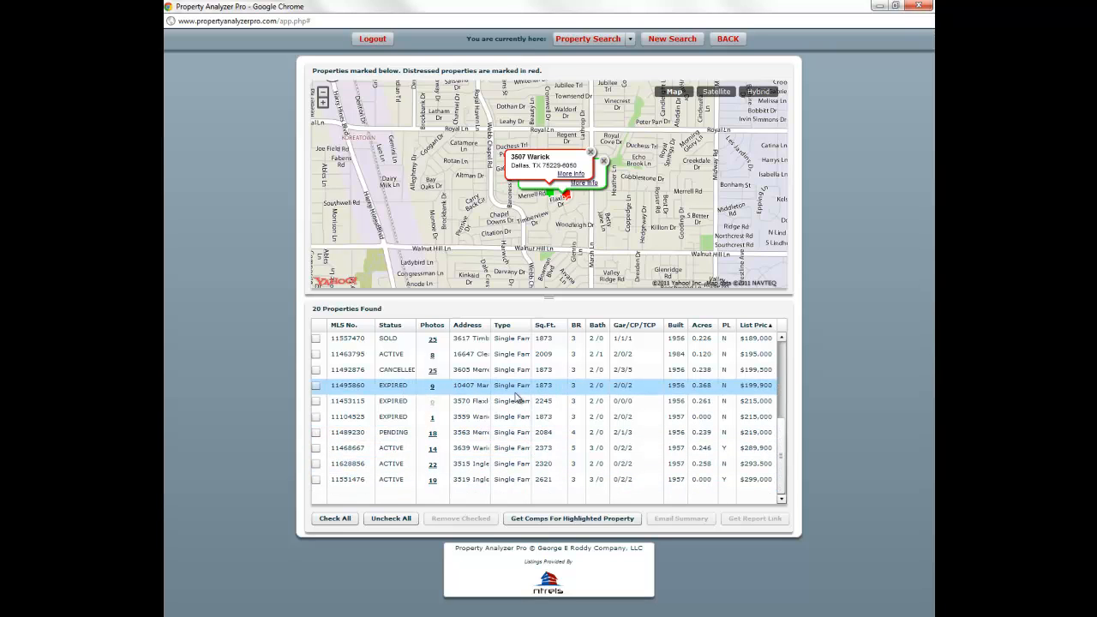
click(390, 327)
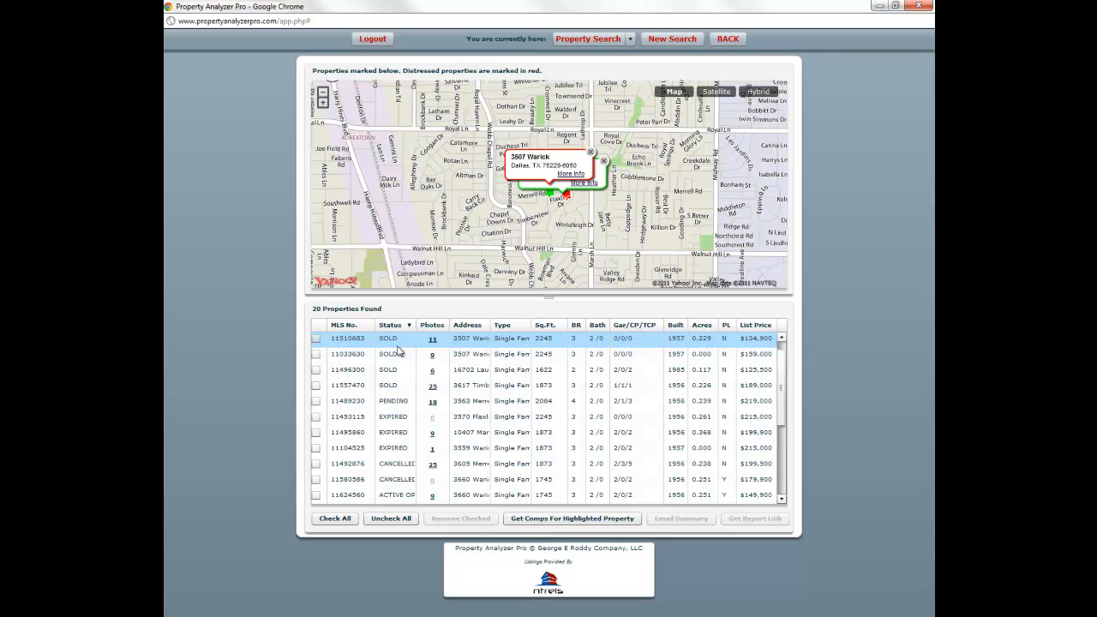
click(501, 387)
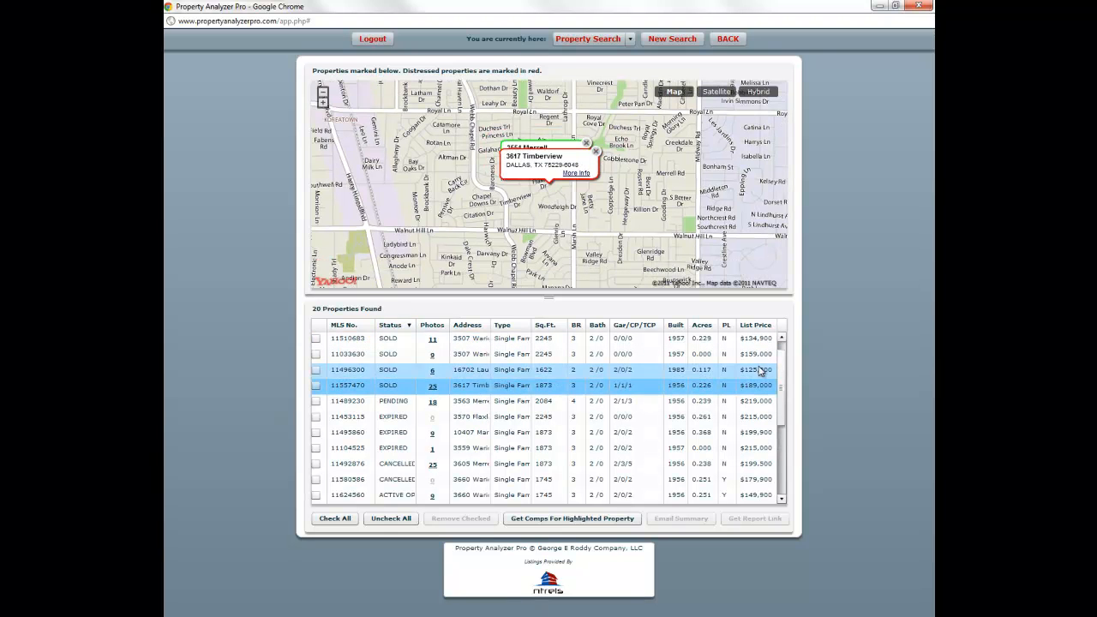
scroll(603, 375, up, 1)
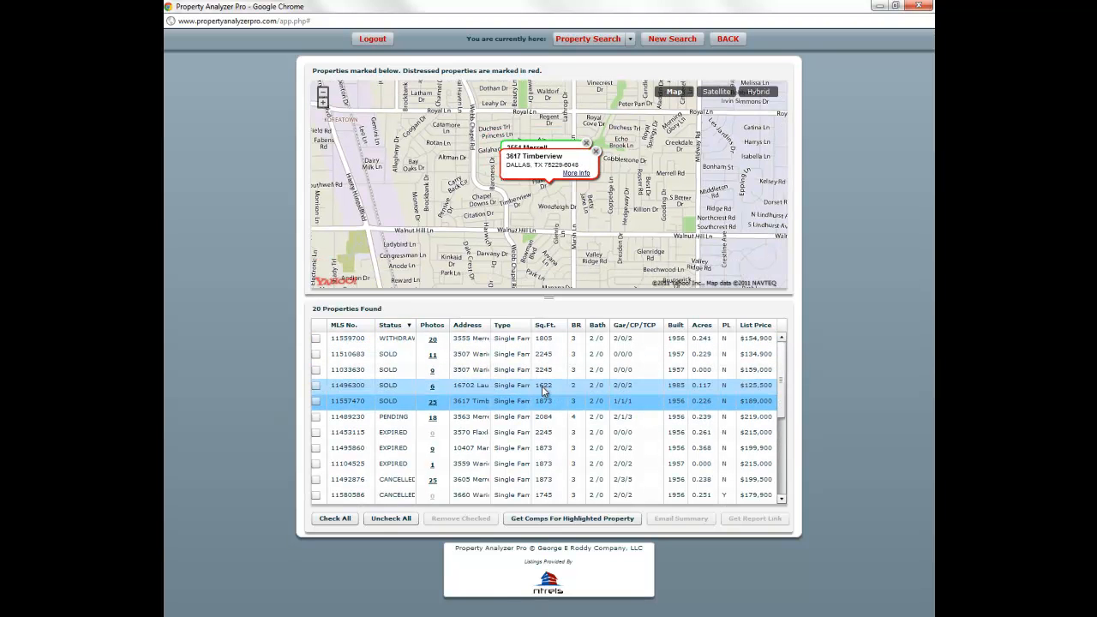
click(463, 357)
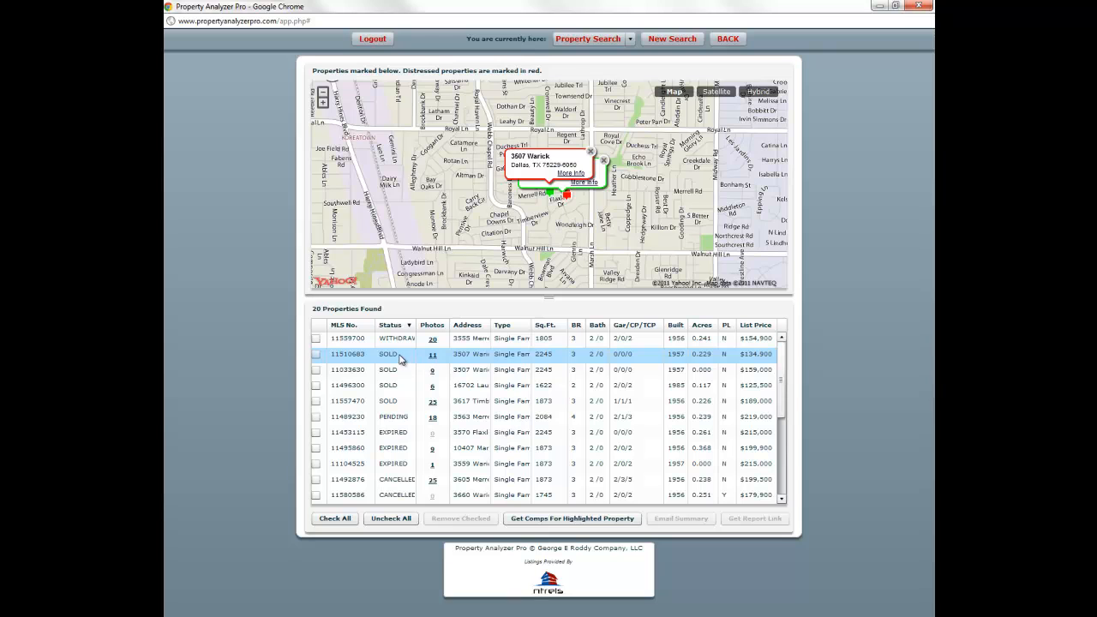
click(442, 360)
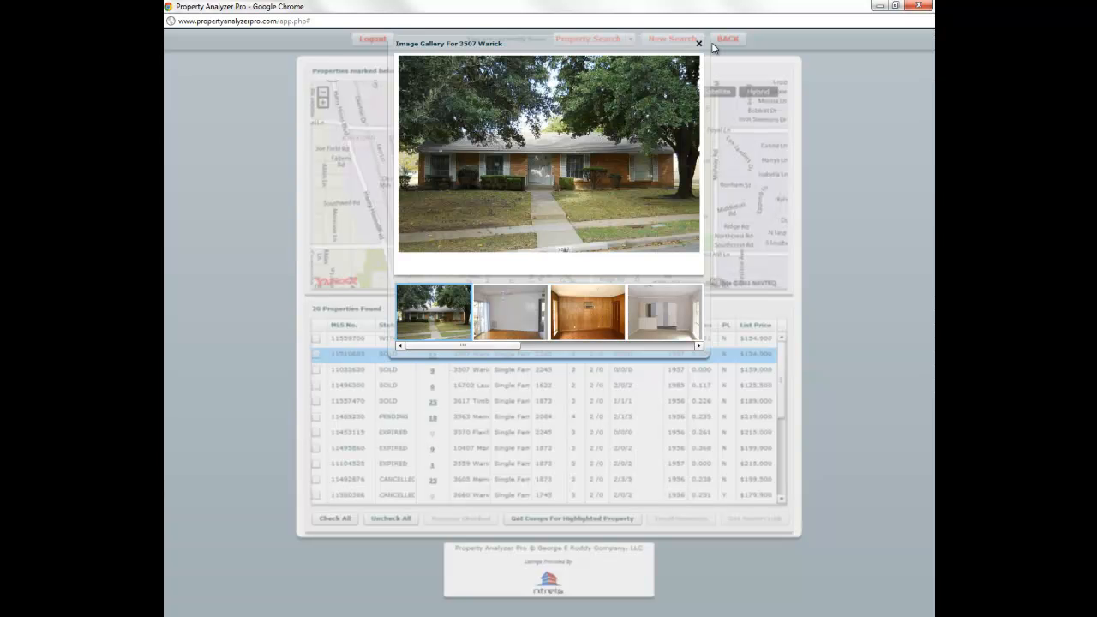
- Close the gallery, check SOLD listings 11510683, 11033630, 11496300 and 11557470, and view their full report
click(699, 43)
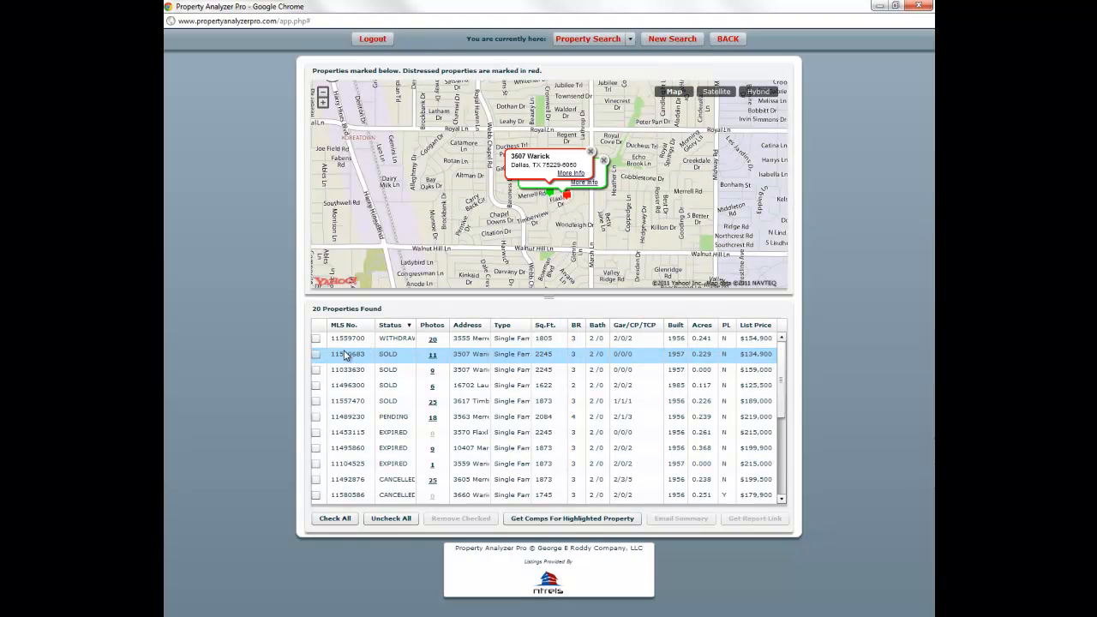
click(316, 354)
click(316, 369)
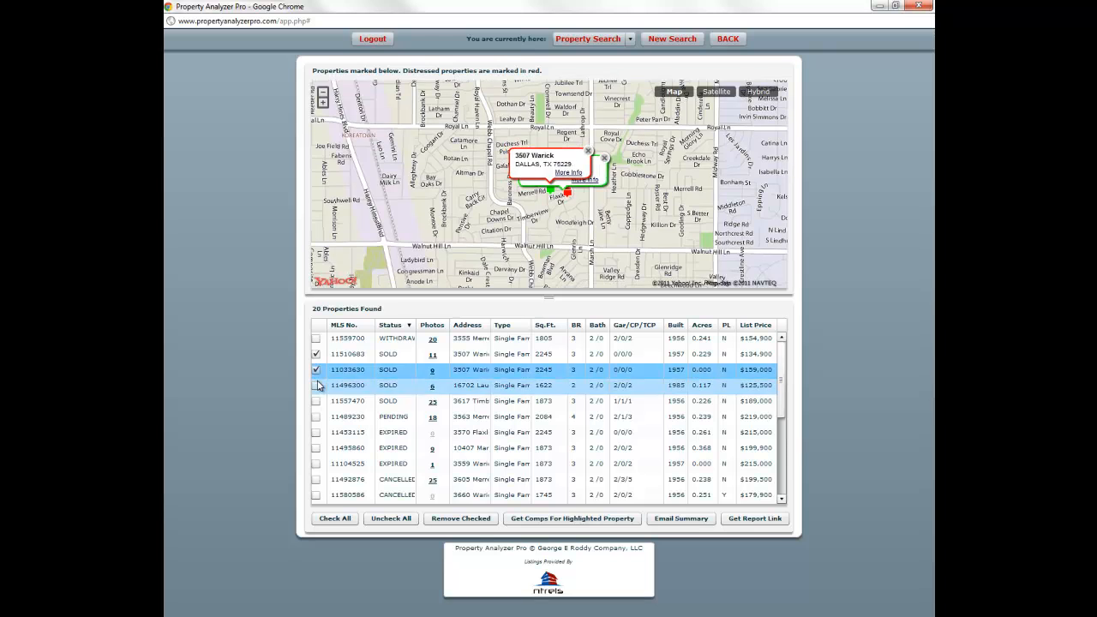
click(316, 385)
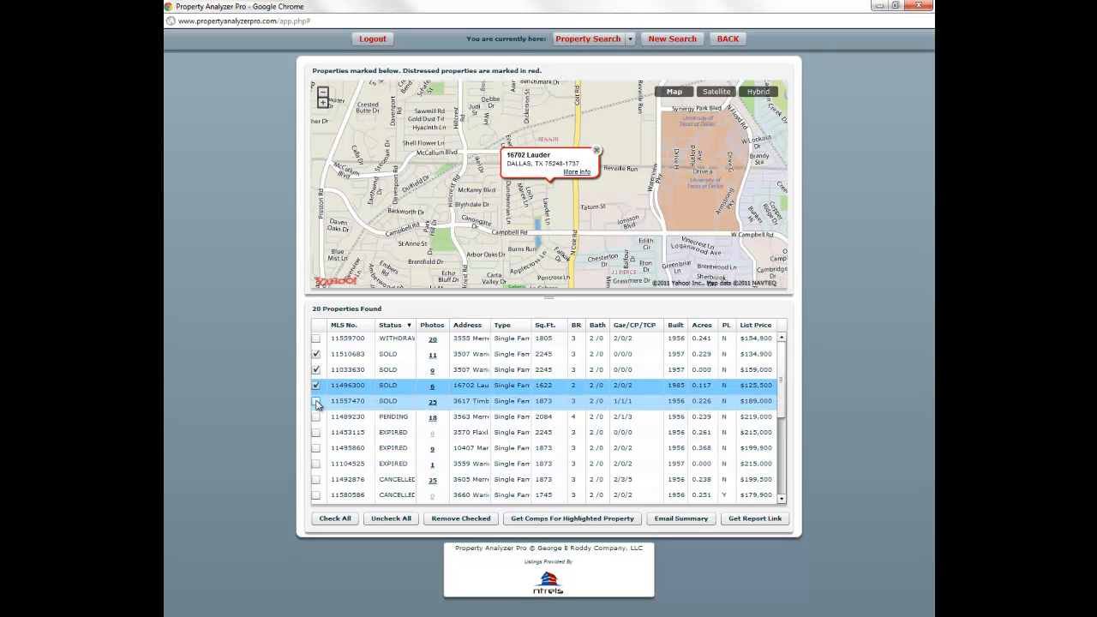
click(316, 401)
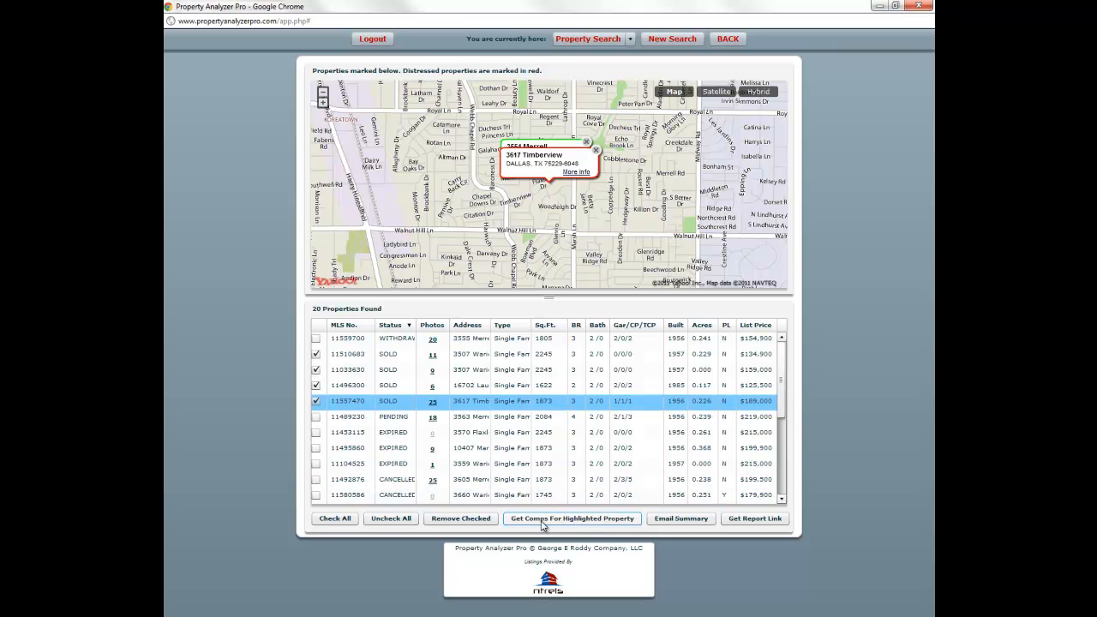
click(733, 521)
click(557, 337)
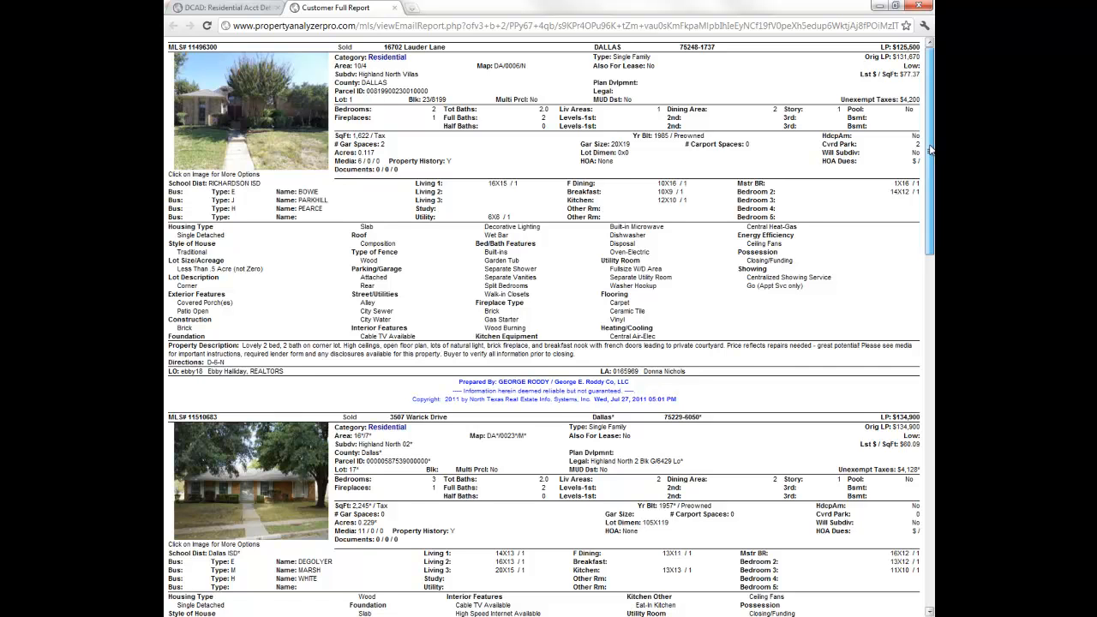
drag(930, 150, 930, 231)
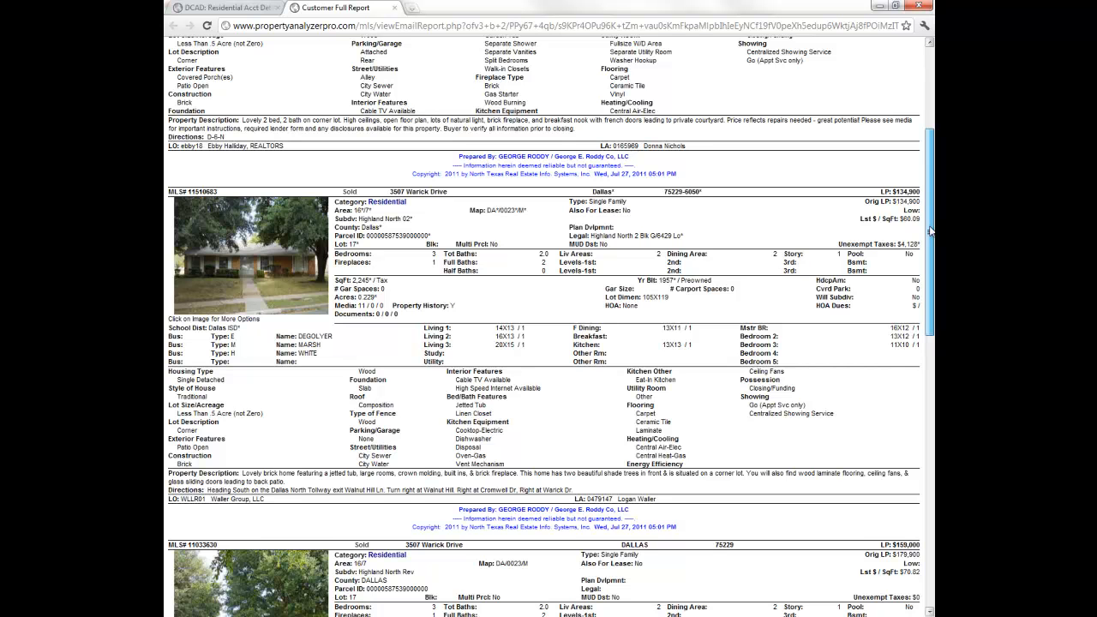
drag(930, 232, 930, 234)
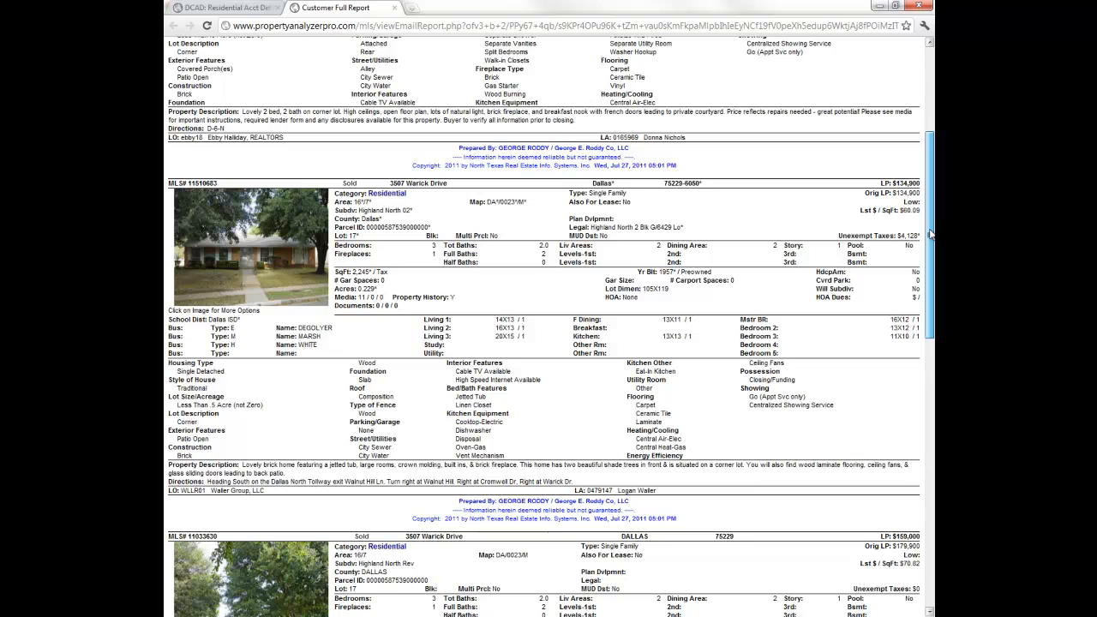
drag(930, 234, 909, 367)
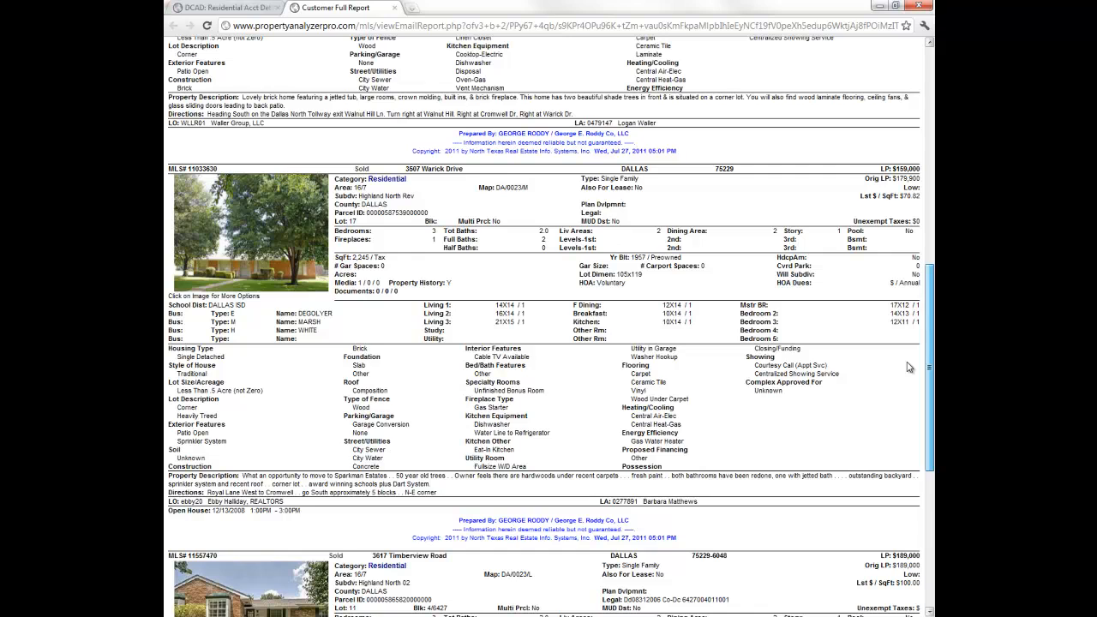
scroll(908, 367, down, 5)
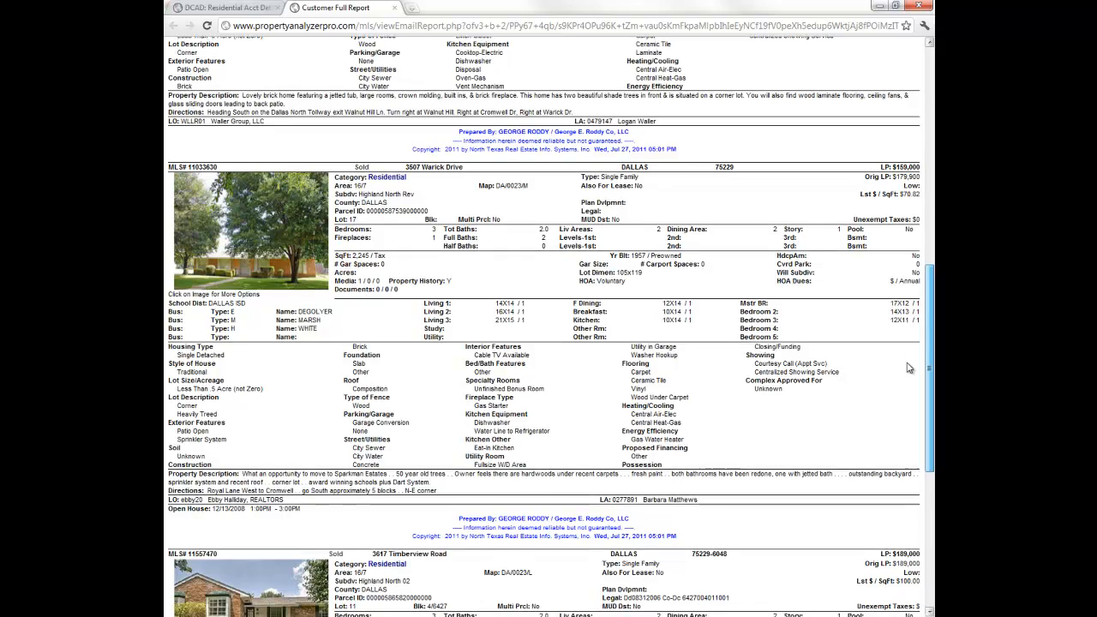
scroll(913, 447, down, 3)
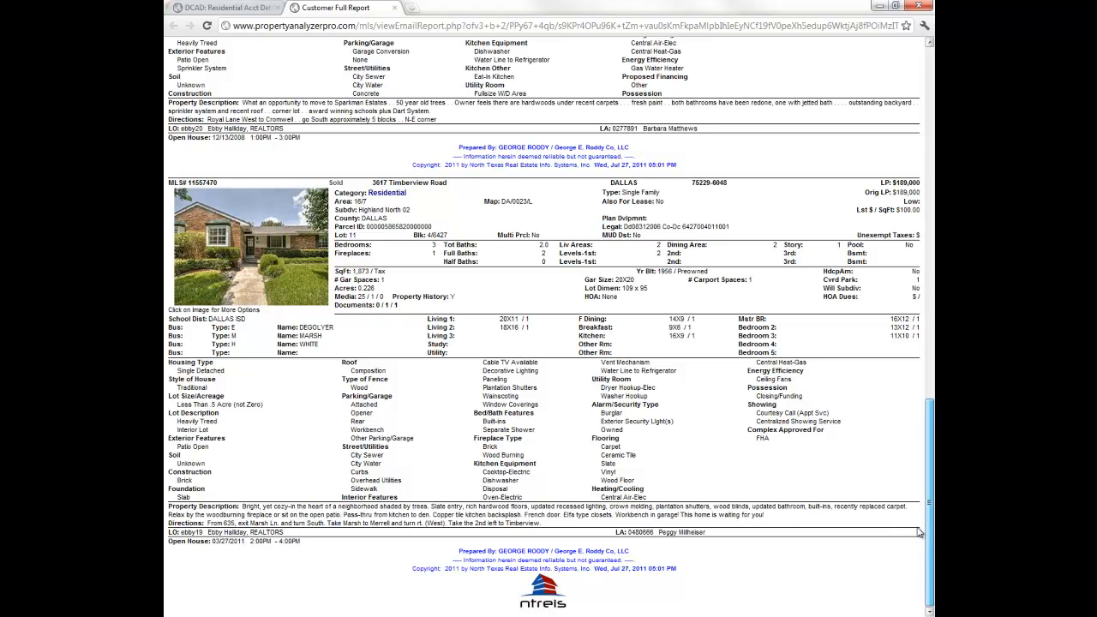
drag(917, 528, 904, 86)
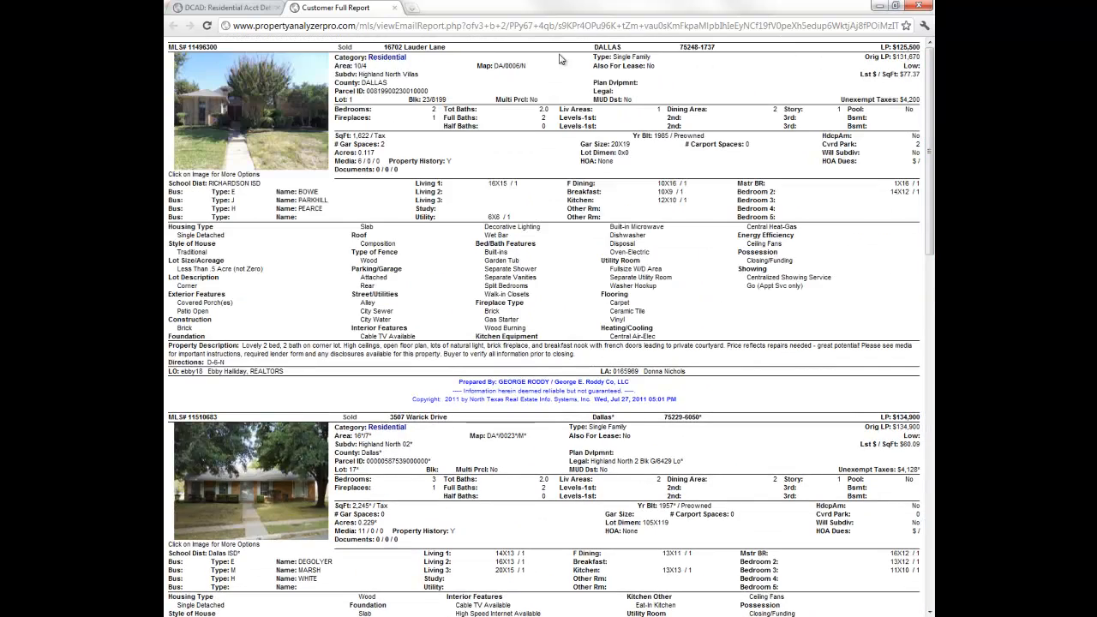
- Close the report tab, return to the search window, dismiss the report link popup, and start a new search
click(394, 7)
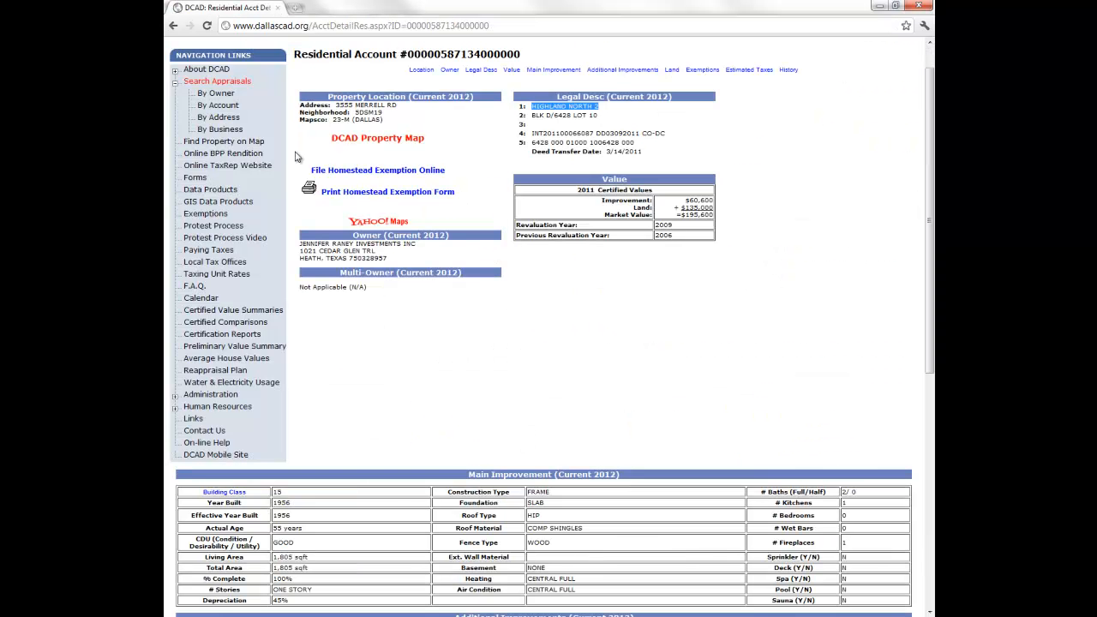
key(alt+Tab)
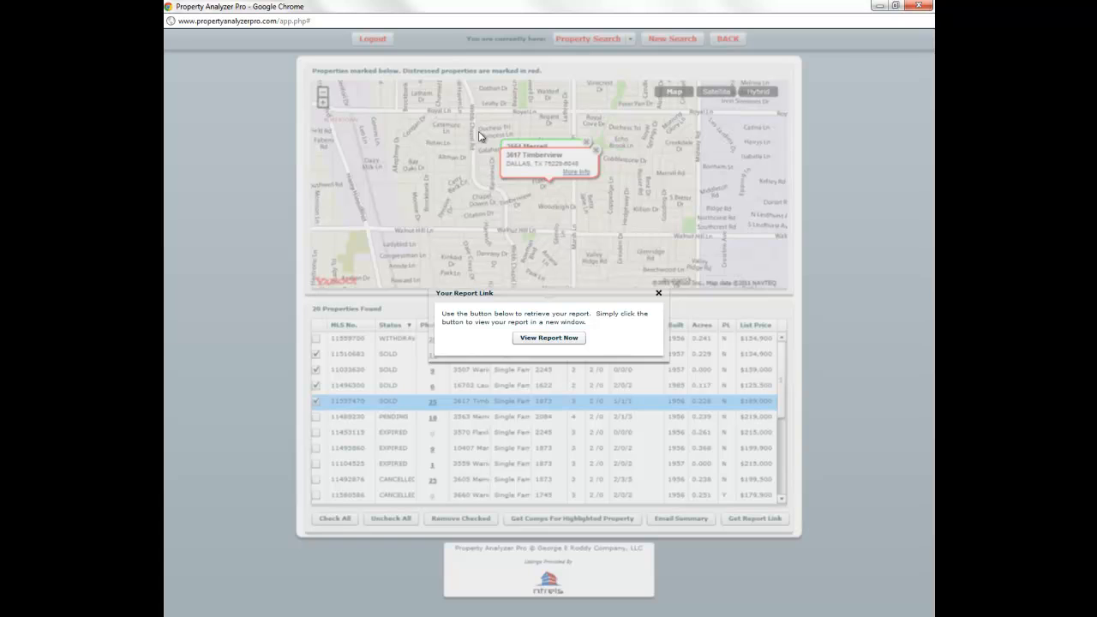
click(658, 293)
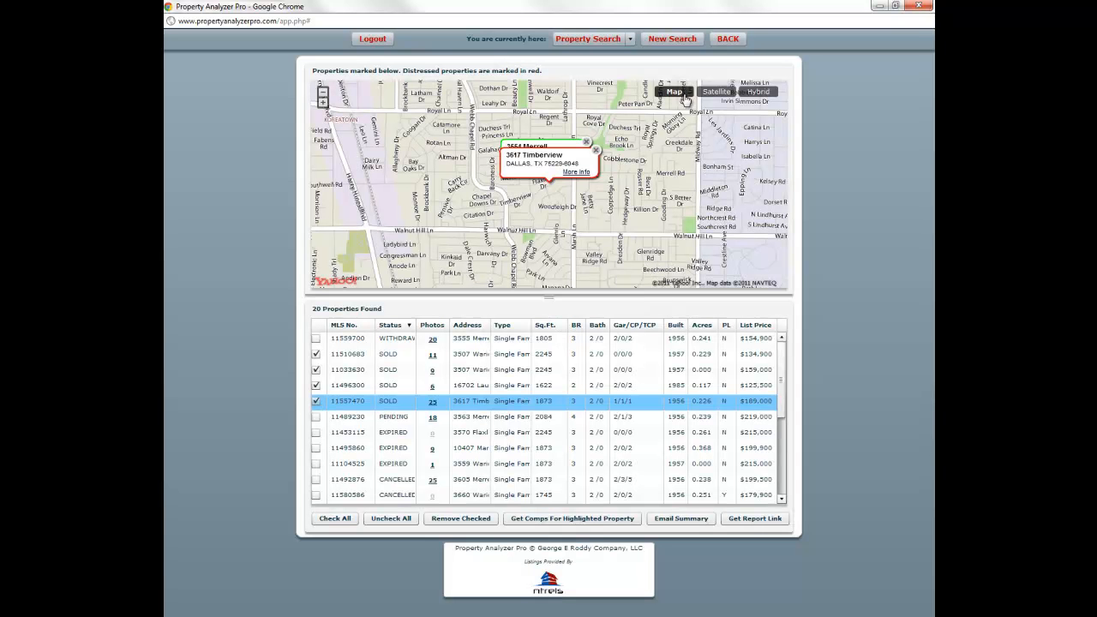
click(673, 39)
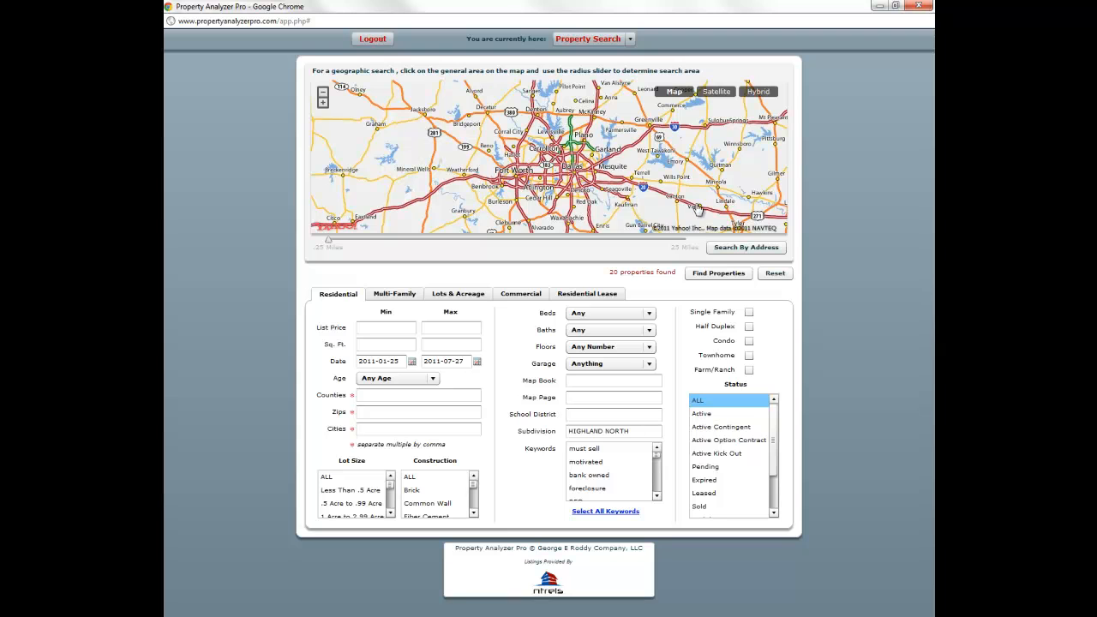
- Search by the subject property's street address with city 'dallas' and locate it on the map
click(735, 246)
click(661, 91)
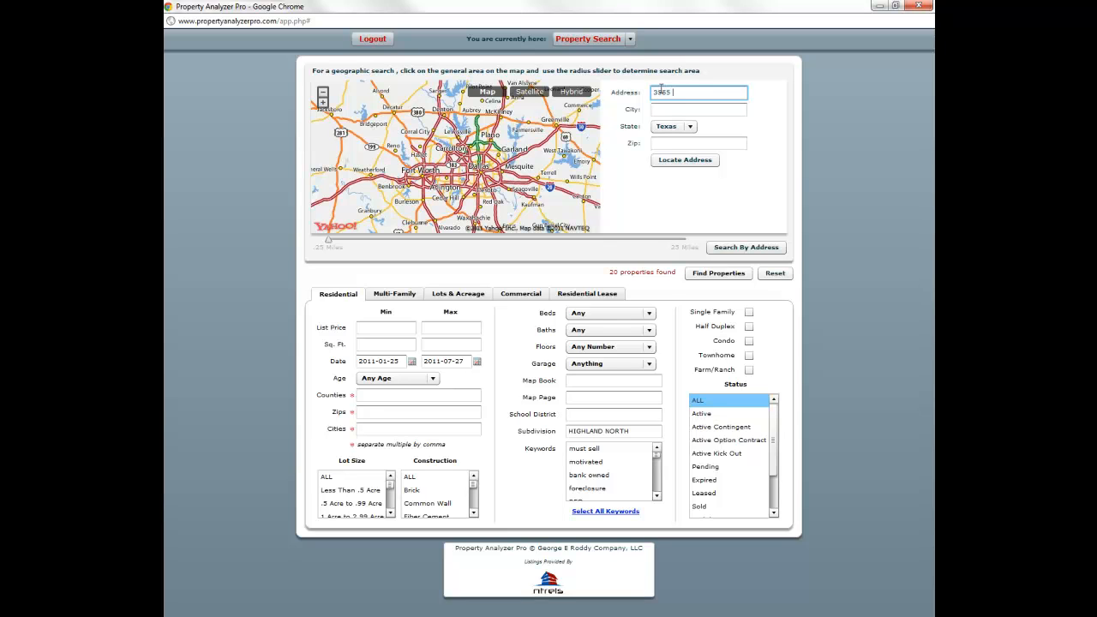
click(664, 109)
text(dallas)
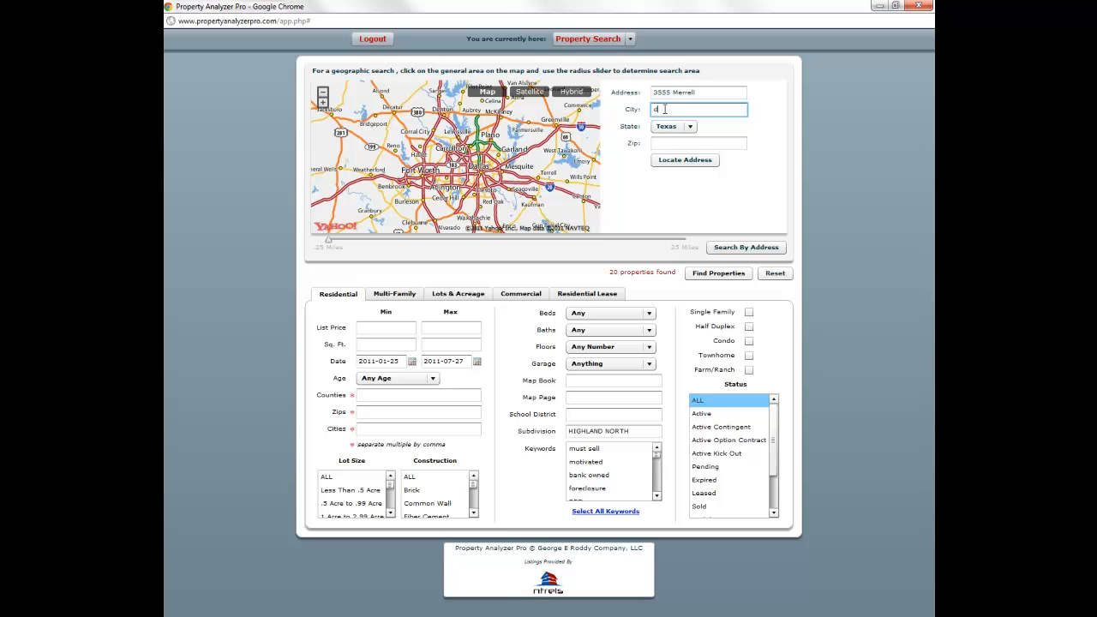
click(694, 159)
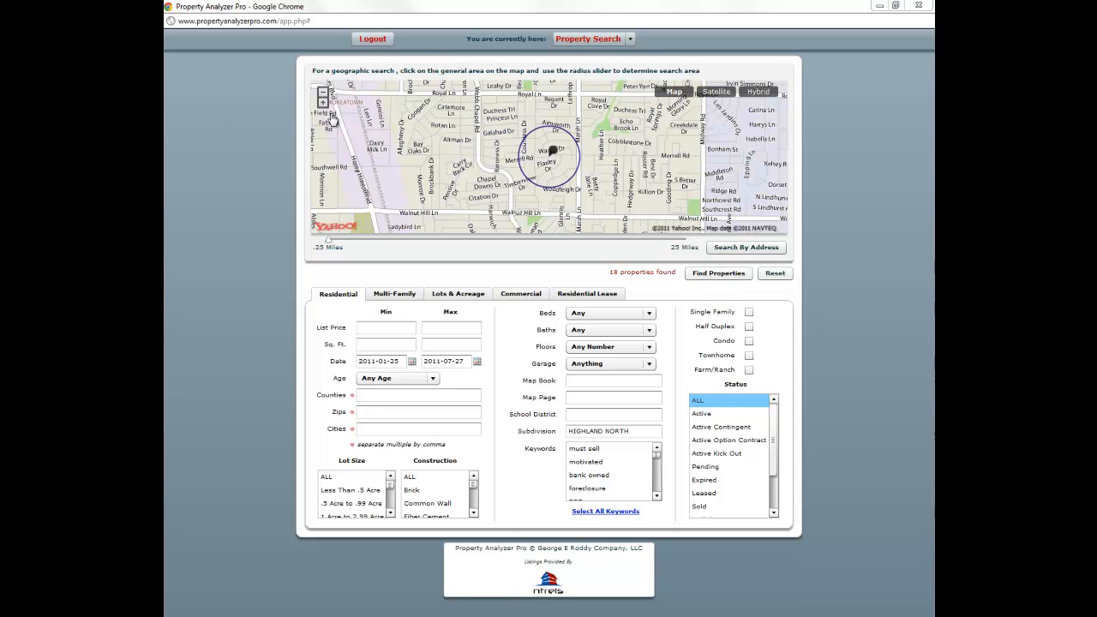
- Shrink the search radius from 1 mile down to 0.5 miles
click(345, 241)
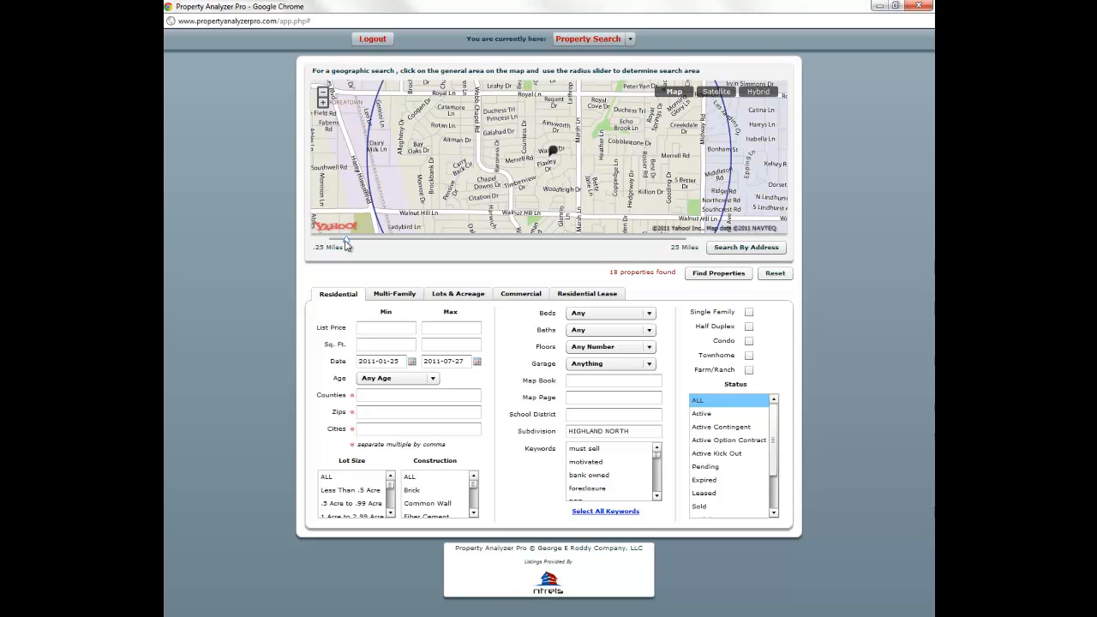
mouse_move(346, 246)
drag(345, 242, 337, 241)
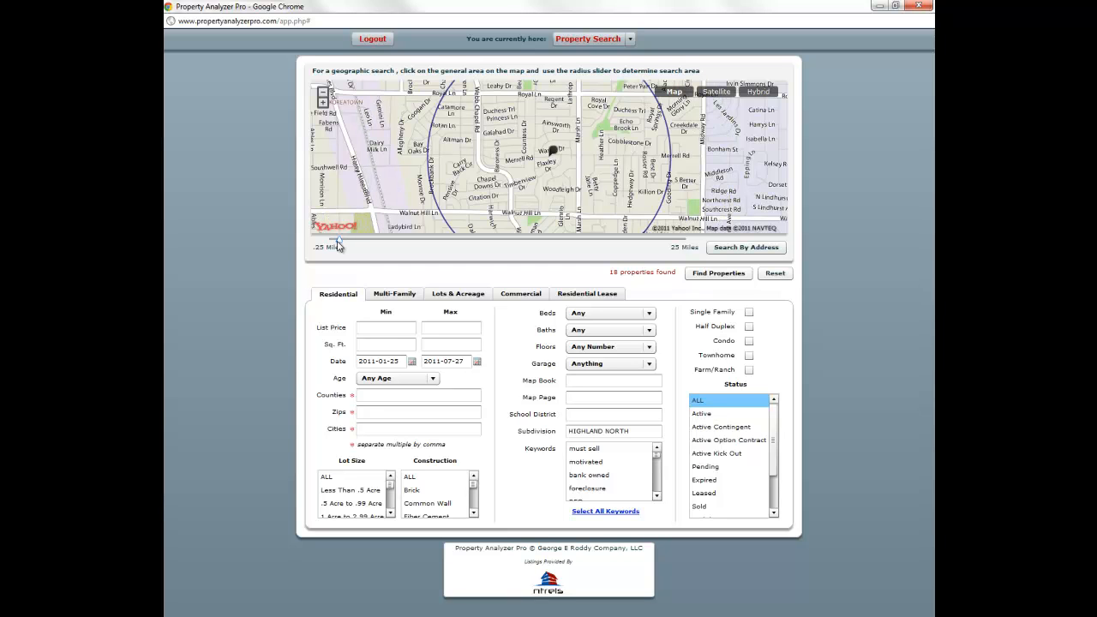
mouse_move(339, 246)
drag(340, 246, 333, 243)
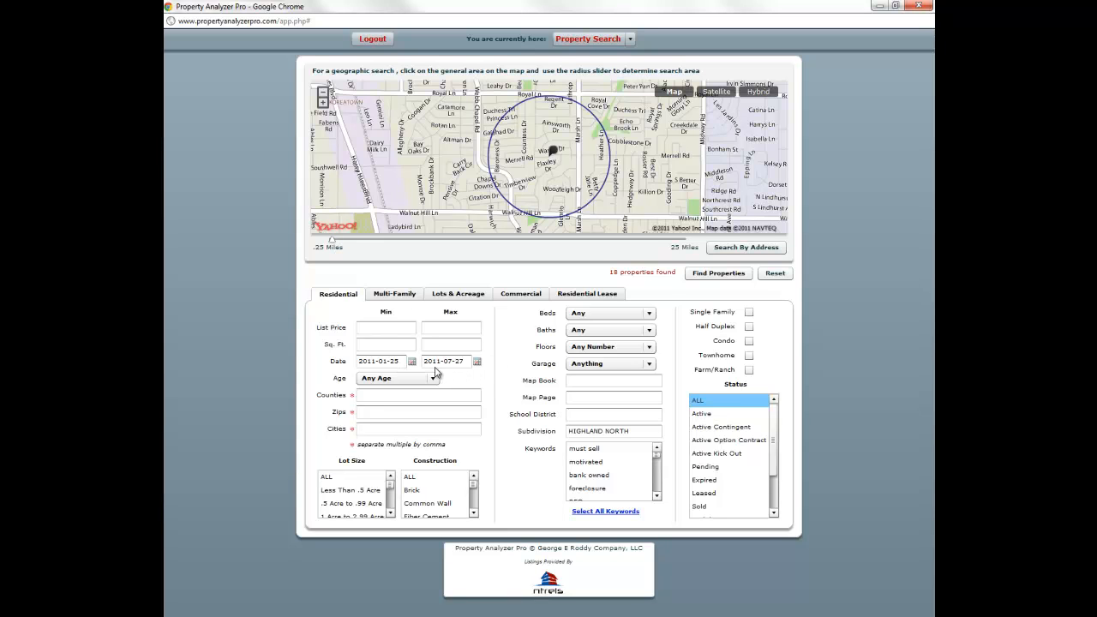
- Limit the status to Sold, list the 3 properties found, and return to the search form
click(449, 397)
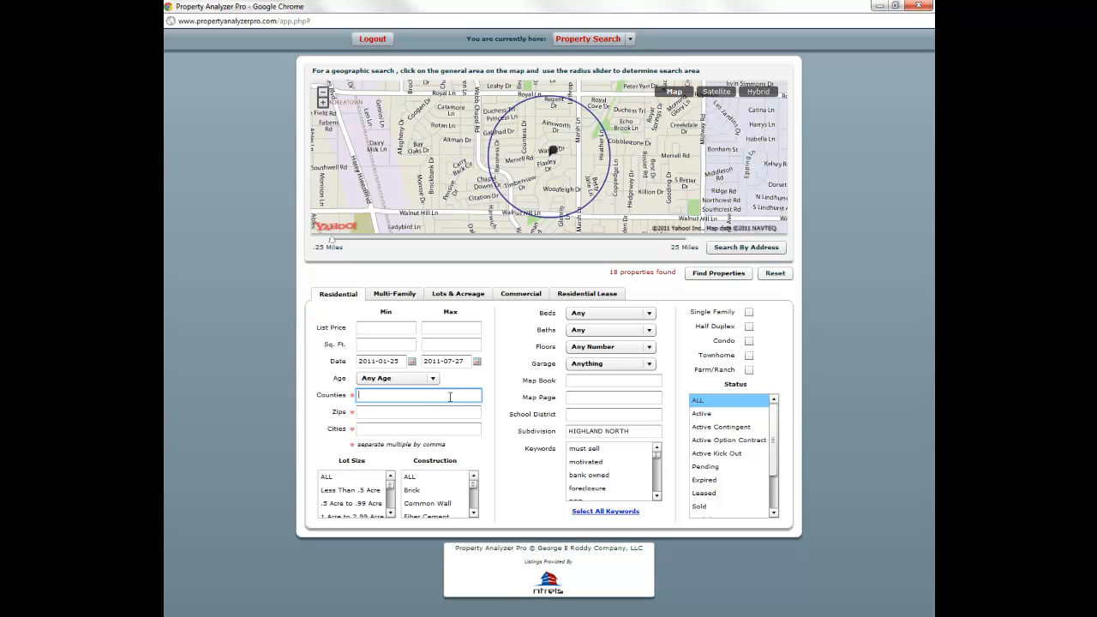
click(715, 506)
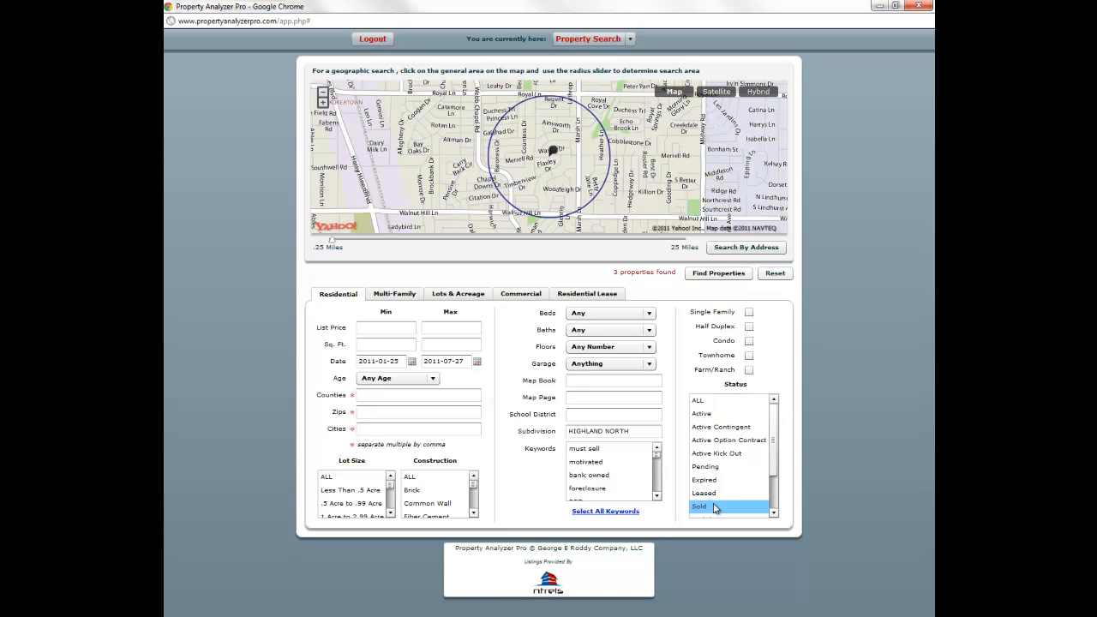
click(718, 274)
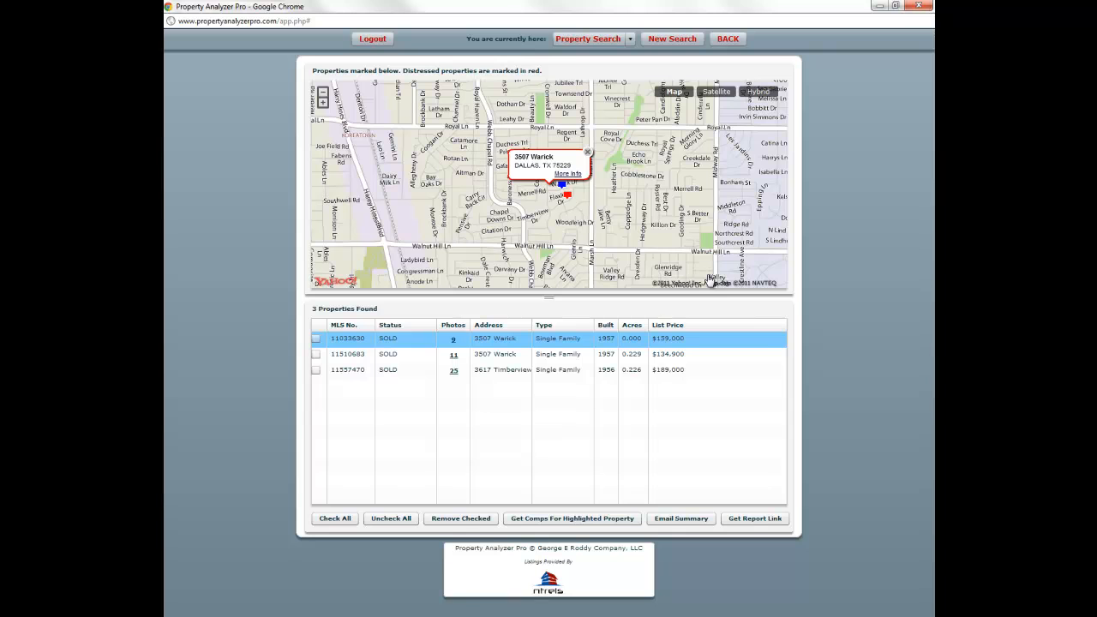
click(723, 39)
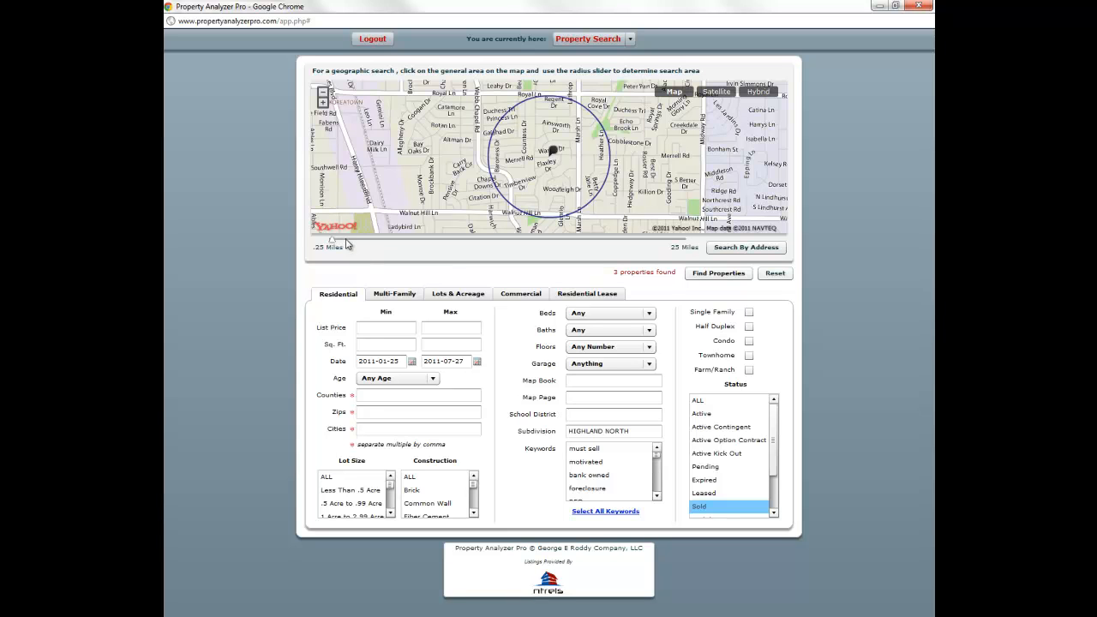
- Widen the radius to 1.5 miles, run the sold search, and return to the form
drag(337, 245, 339, 246)
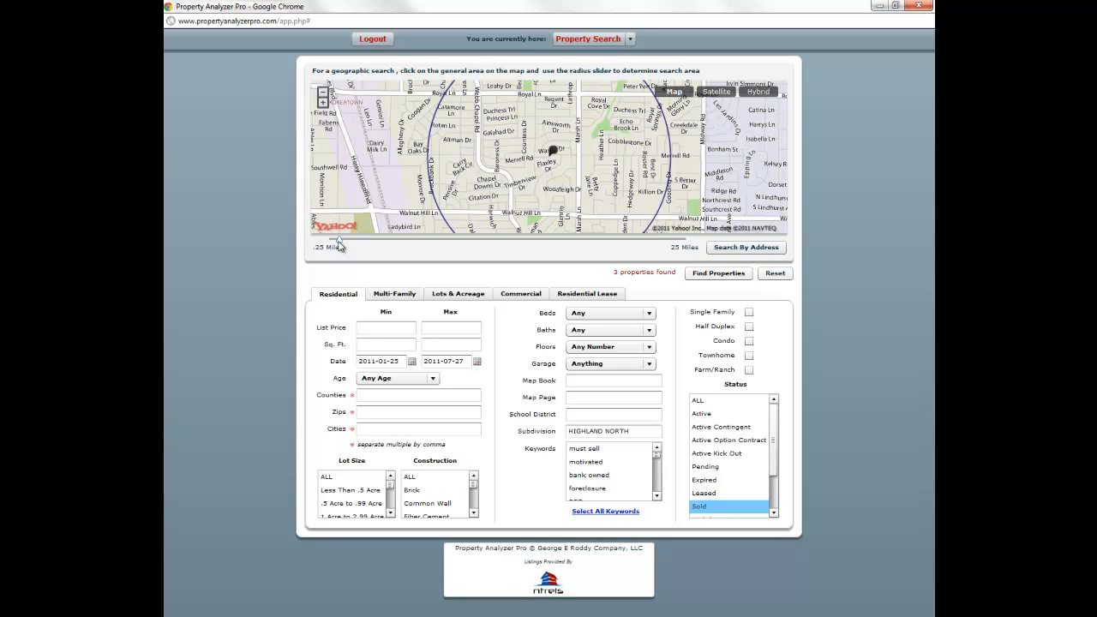
drag(339, 246, 346, 244)
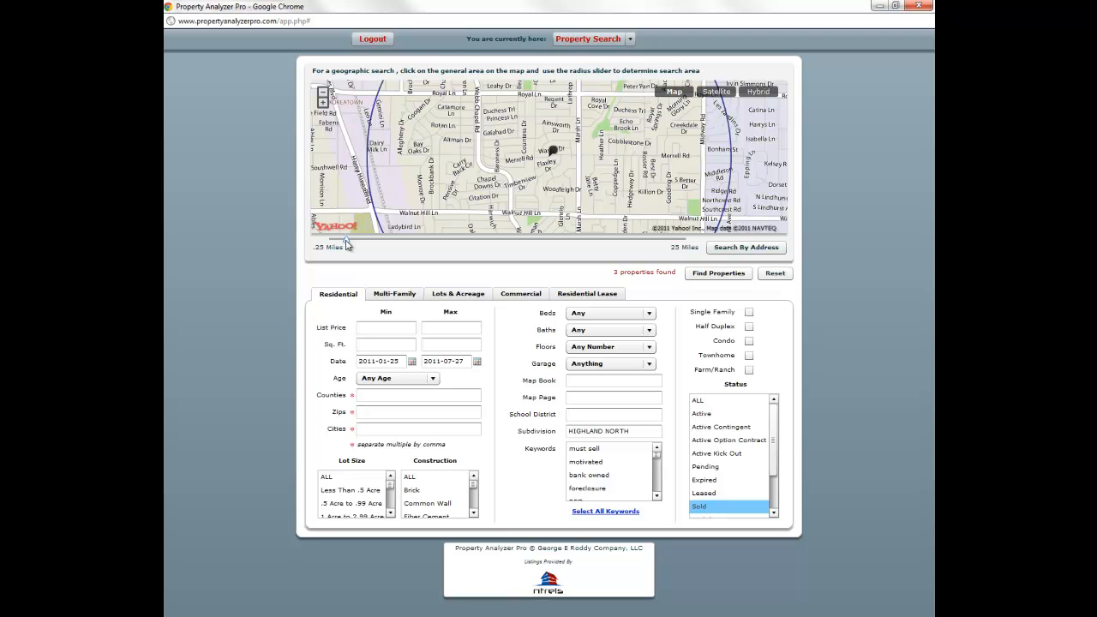
click(691, 275)
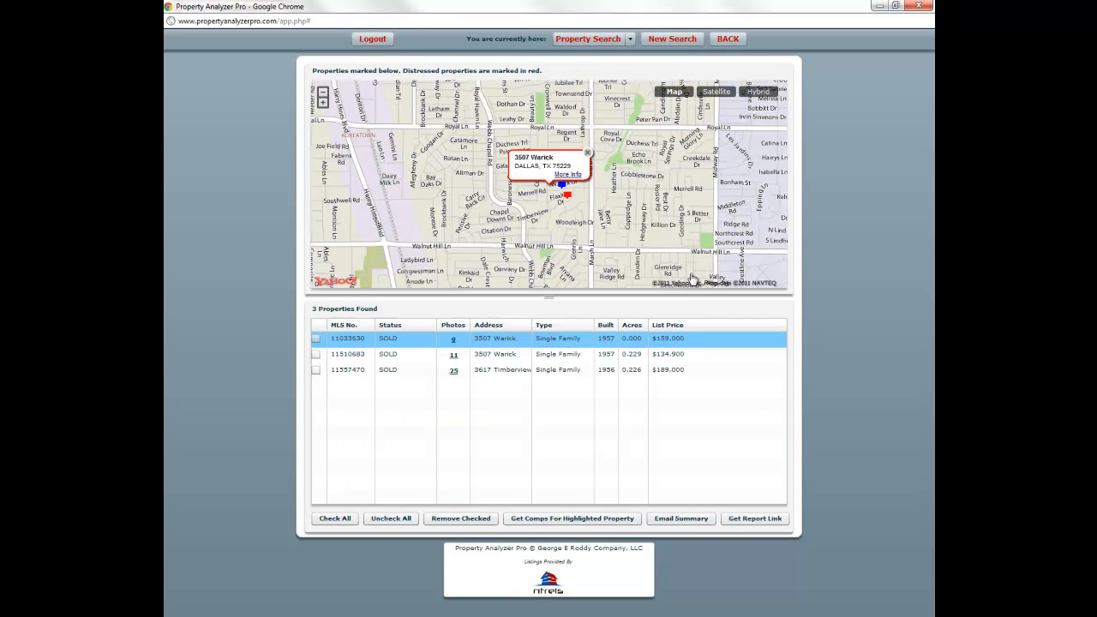
click(727, 39)
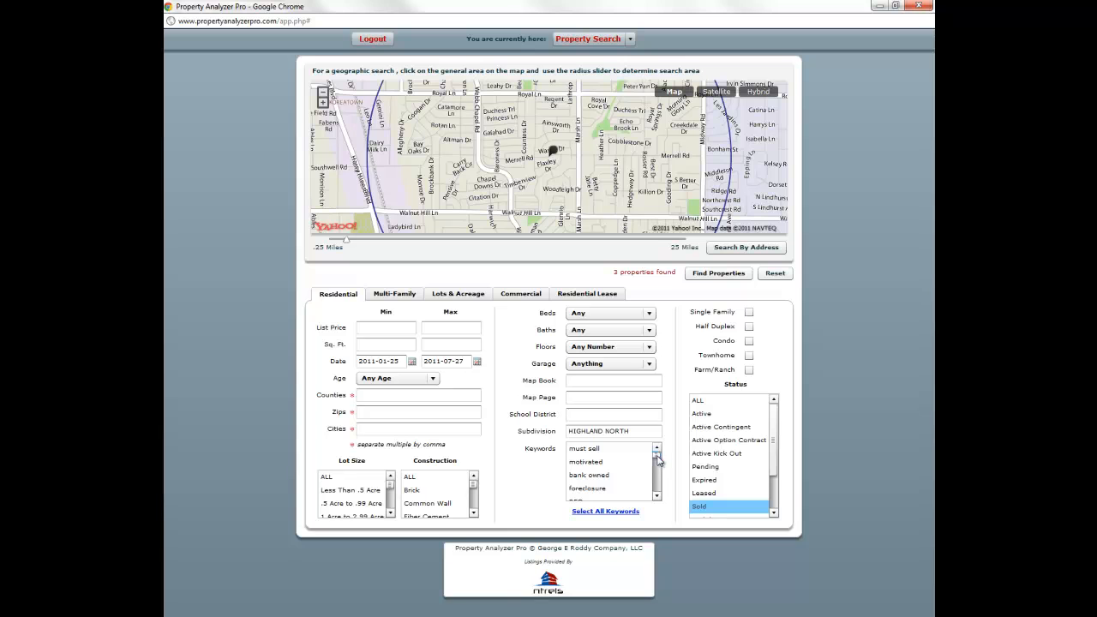
- Adjust the form's filters and widen the radius to about 1.75 miles
mouse_move(658, 461)
mouse_down()
mouse_move(657, 497)
mouse_move(657, 448)
mouse_up()
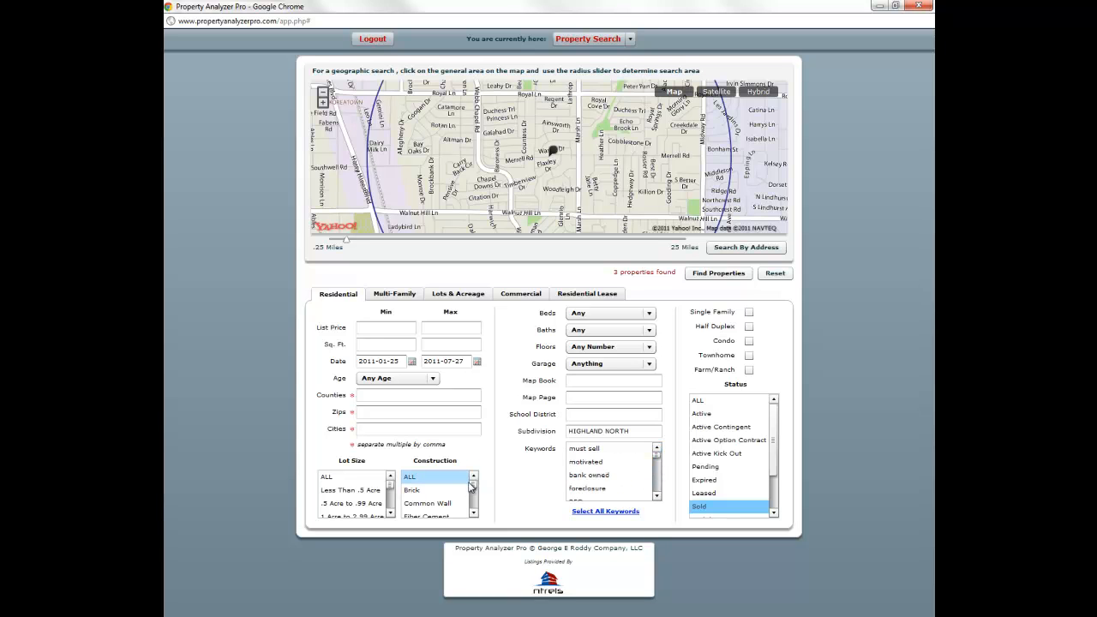
mouse_move(472, 485)
mouse_down()
mouse_move(475, 509)
mouse_move(480, 476)
mouse_up()
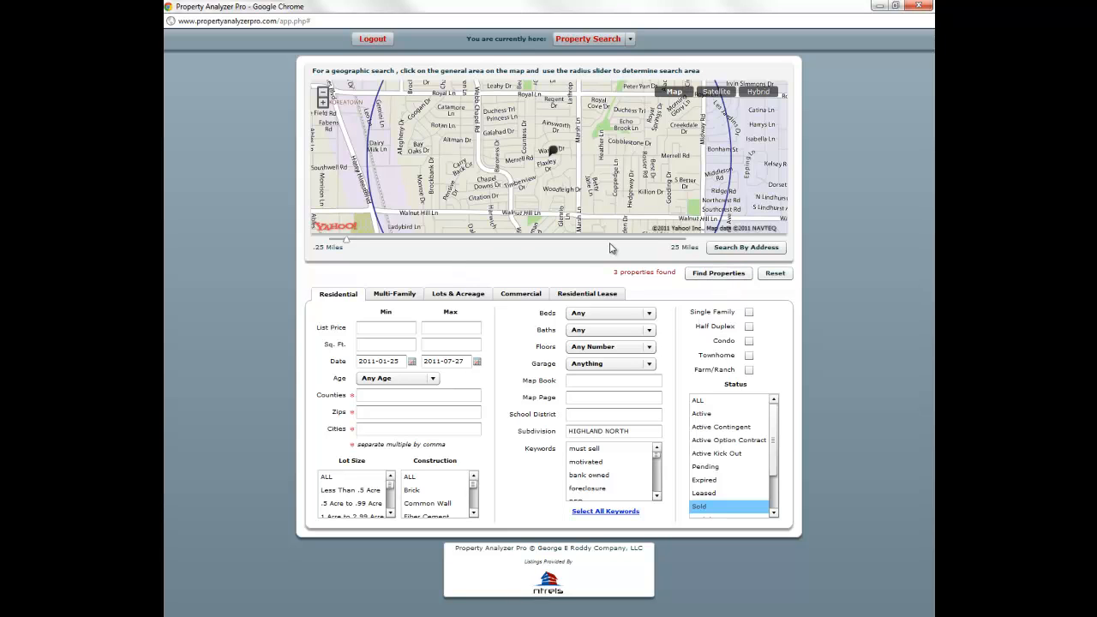
drag(347, 242, 357, 246)
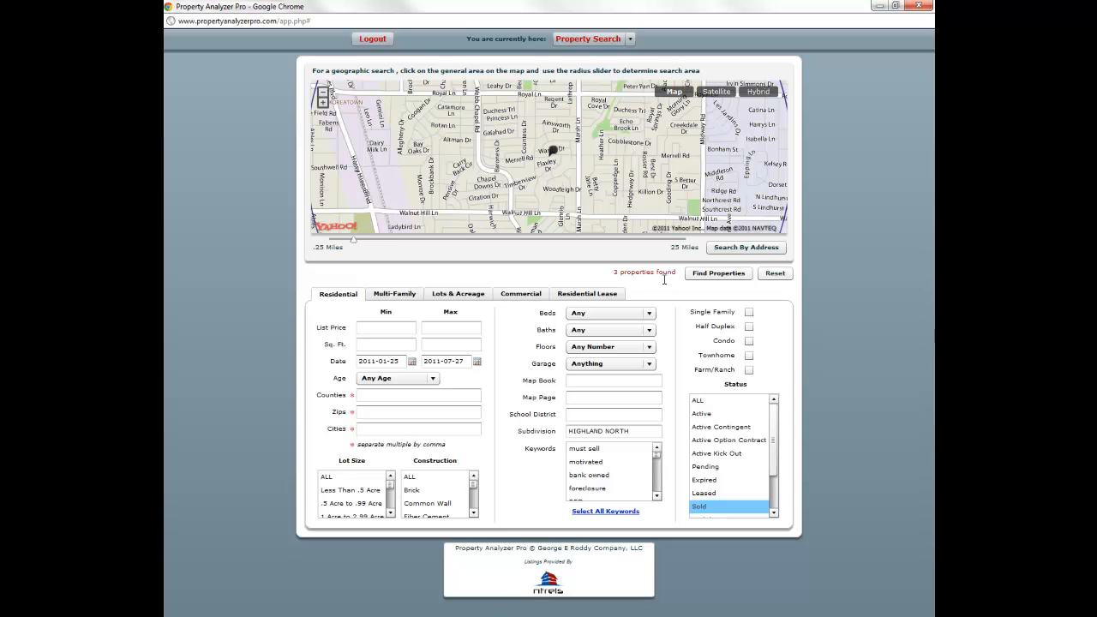
- Clear HIGHLAND NORTH from the Subdivision filter
click(635, 430)
key(BackSpace)
key(BackSpace)
key(BackSpace)
key(BackSpace)
key(BackSpace)
key(BackSpace)
key(BackSpace)
key(BackSpace)
key(BackSpace)
key(BackSpace)
key(BackSpace)
key(BackSpace)
key(BackSpace)
click(634, 414)
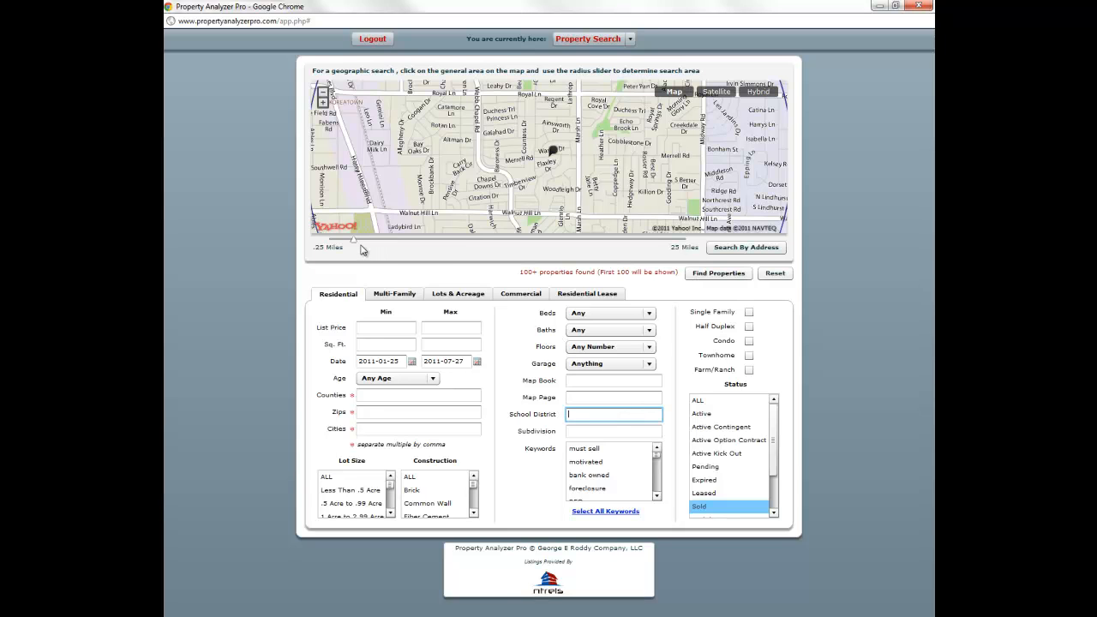
- Set the radius to 0.5 miles, list the 8 sold properties found, and go back to the form
drag(354, 245, 331, 244)
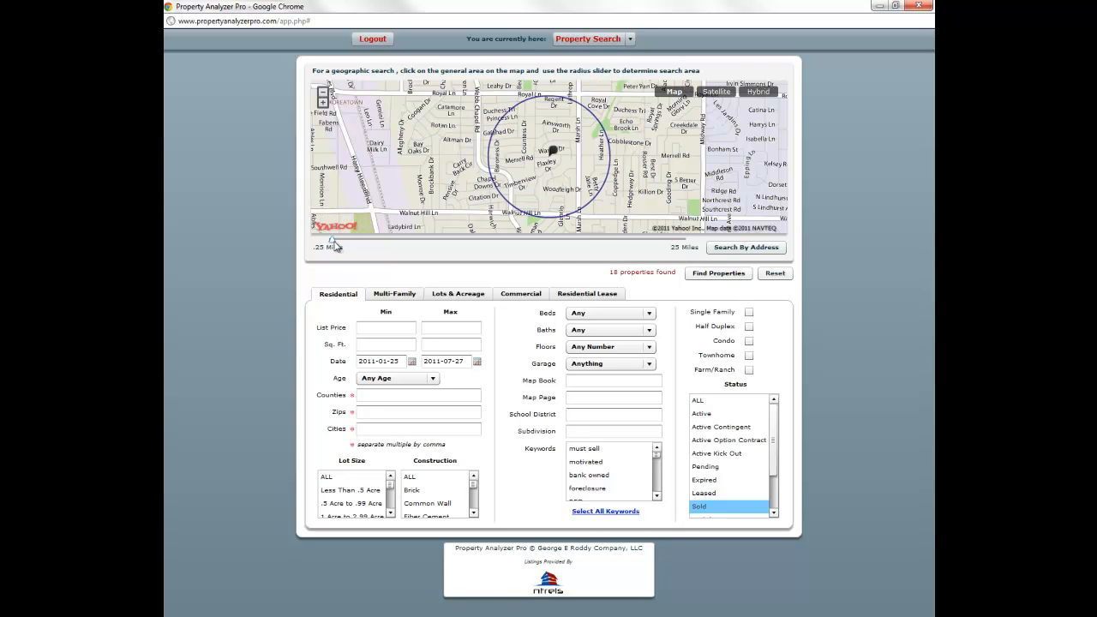
drag(332, 242, 331, 247)
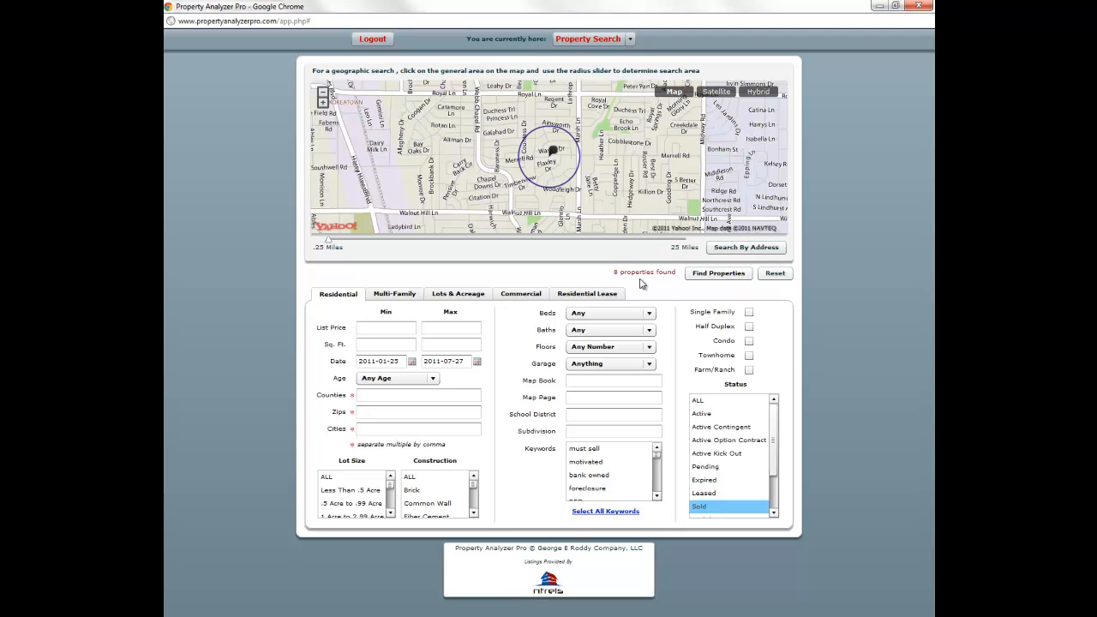
click(720, 276)
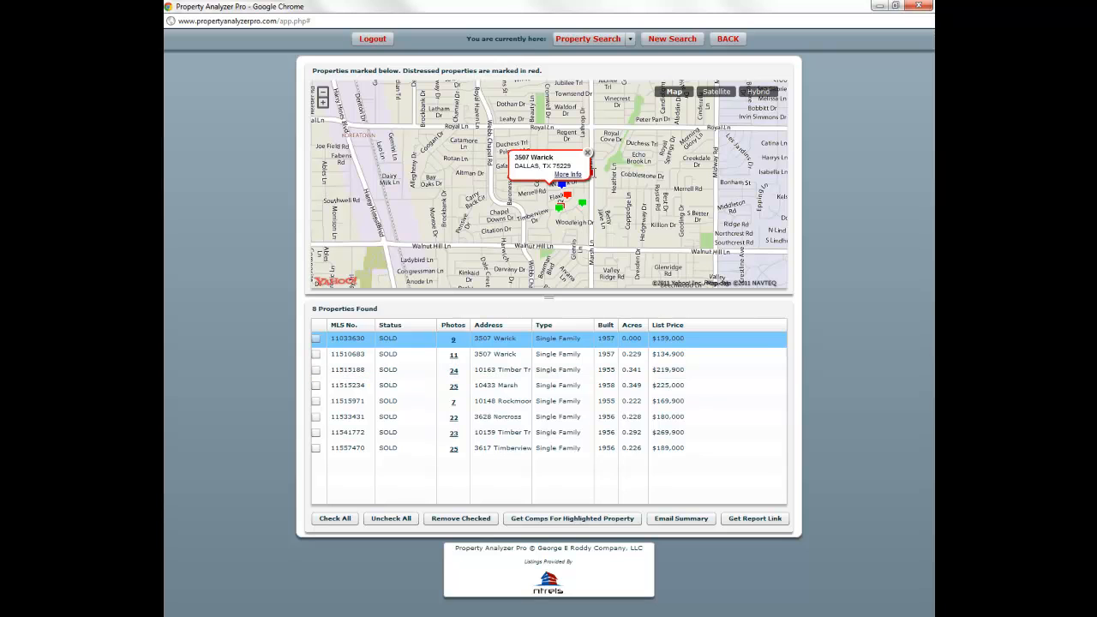
click(727, 40)
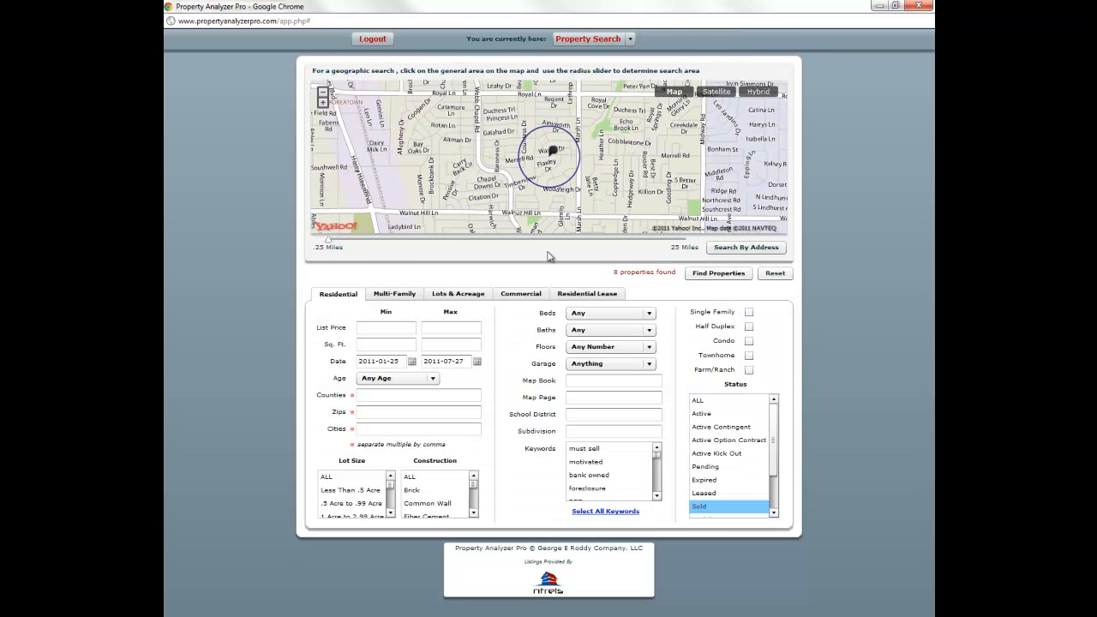
- Widen the radius slightly and limit square footage to between 1500 and 2100
drag(330, 246, 337, 248)
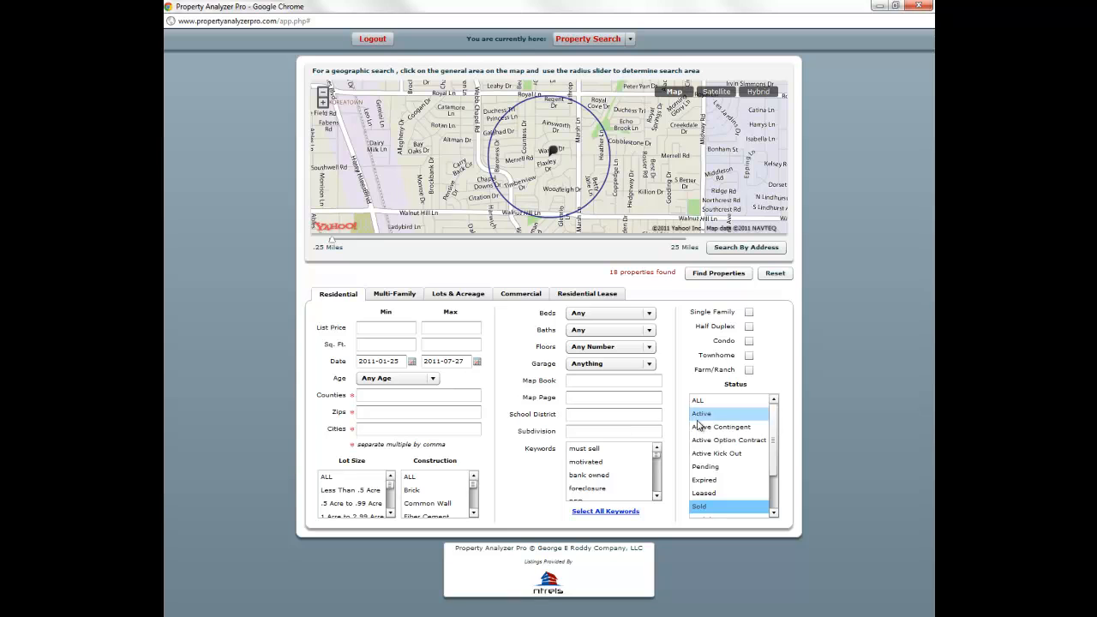
click(396, 345)
text(1500)
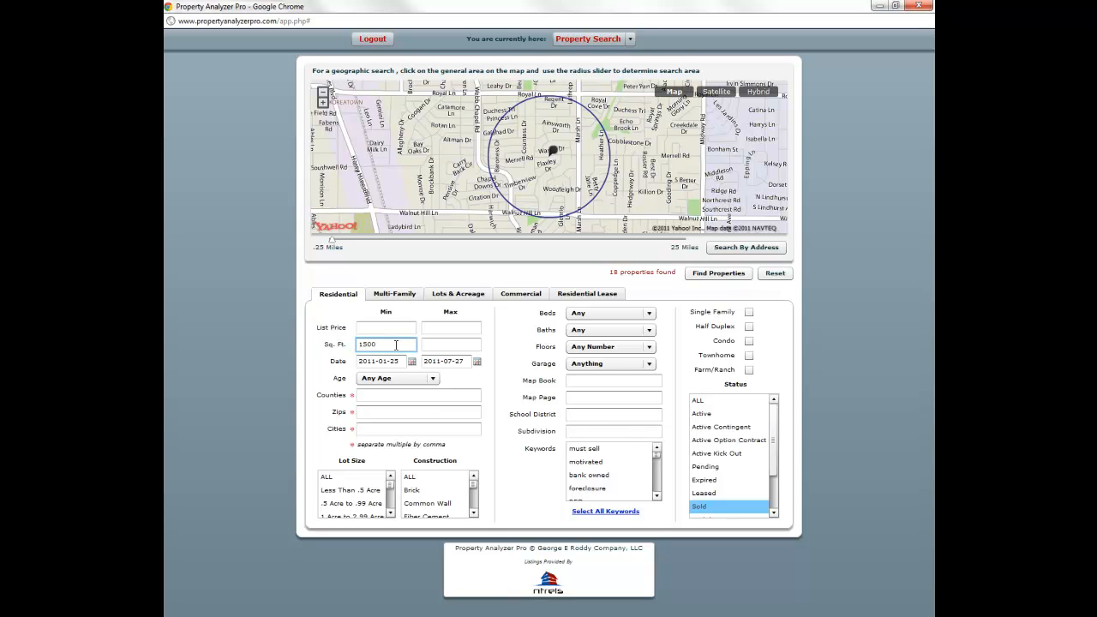
key(Tab)
text(21)
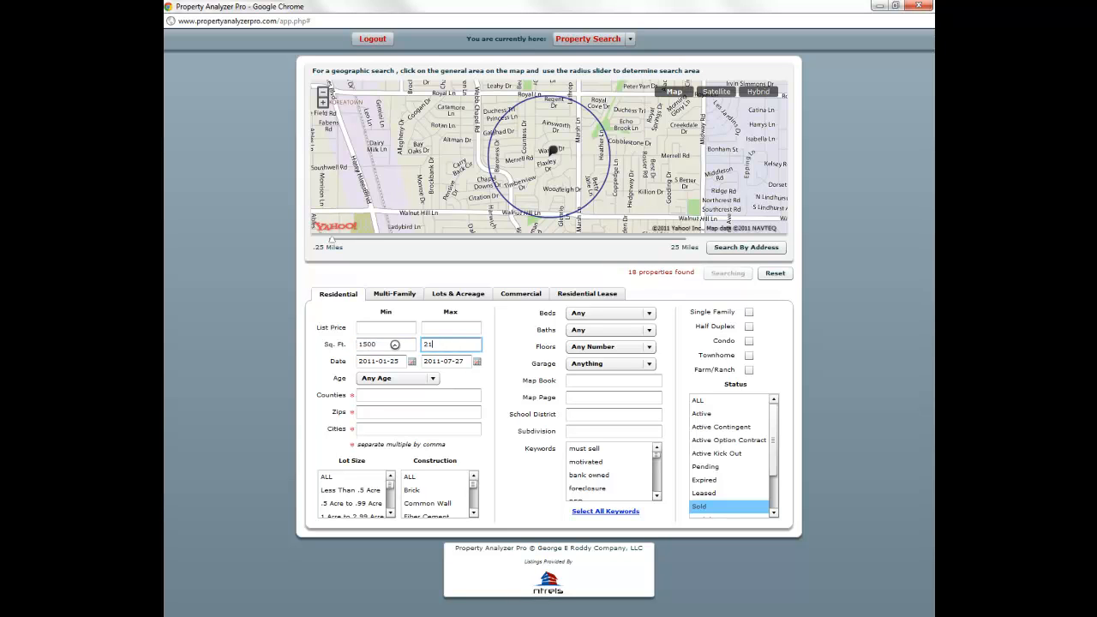
text(00)
click(433, 326)
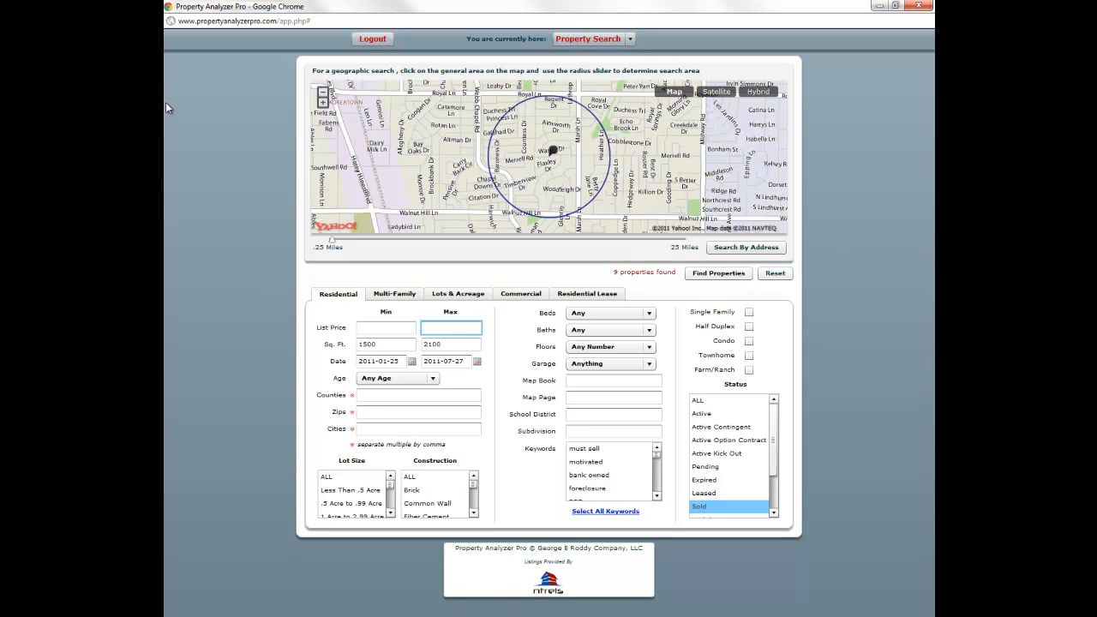
- Return to the browser window and run Find Properties to list the nine sold matches
click(158, 79)
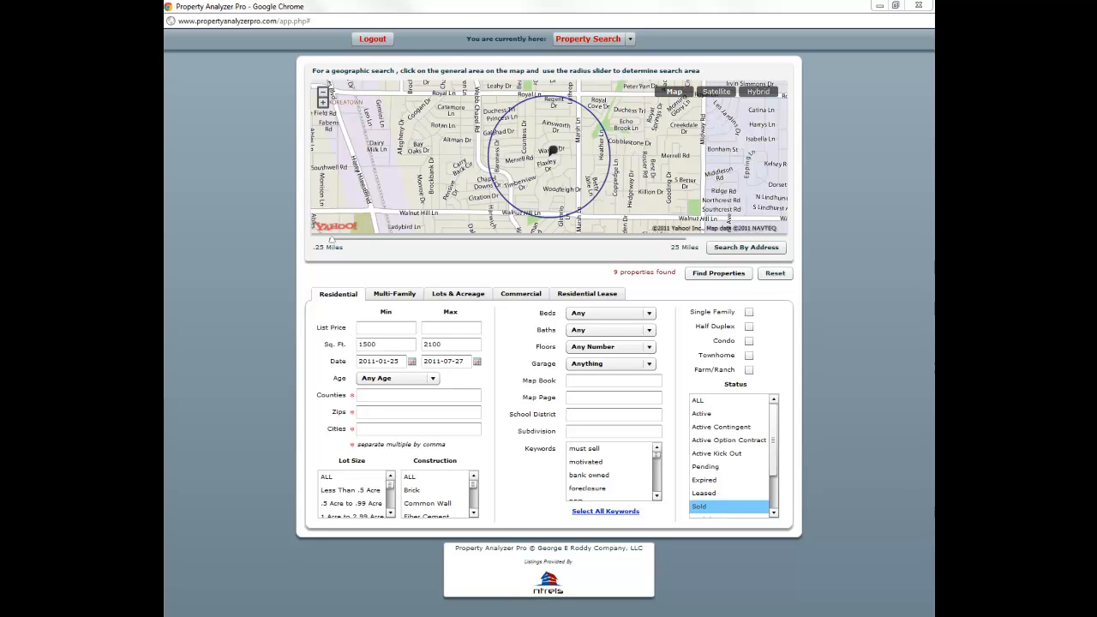
key(alt+Tab)
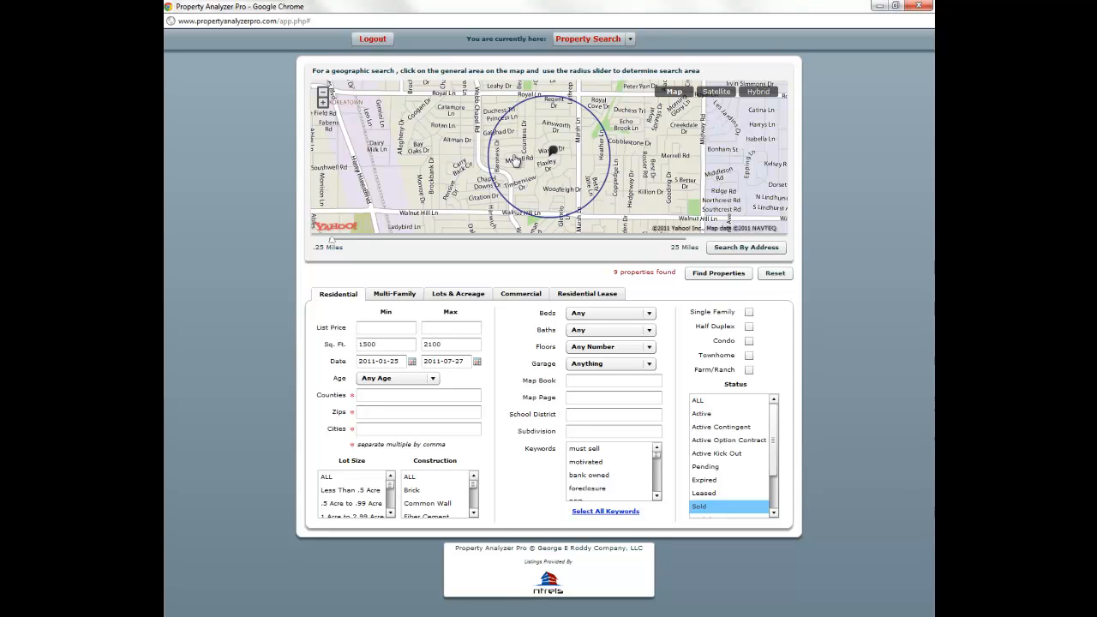
ctrl+click(726, 441)
click(718, 273)
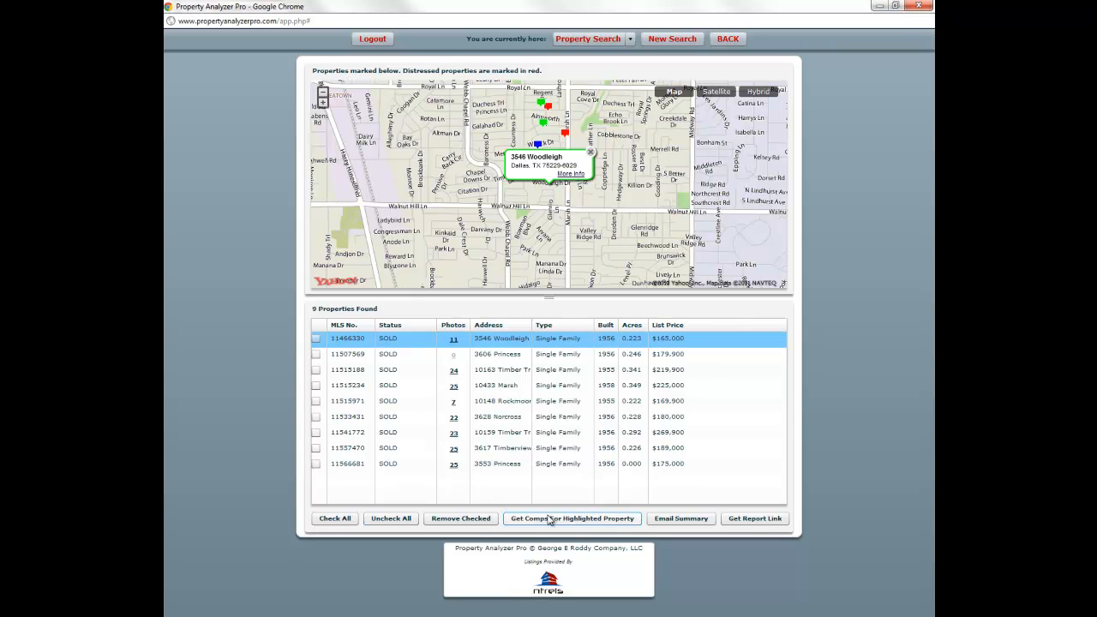
- Check all nine sold properties, generate the report link, and view the report in a new tab
click(347, 519)
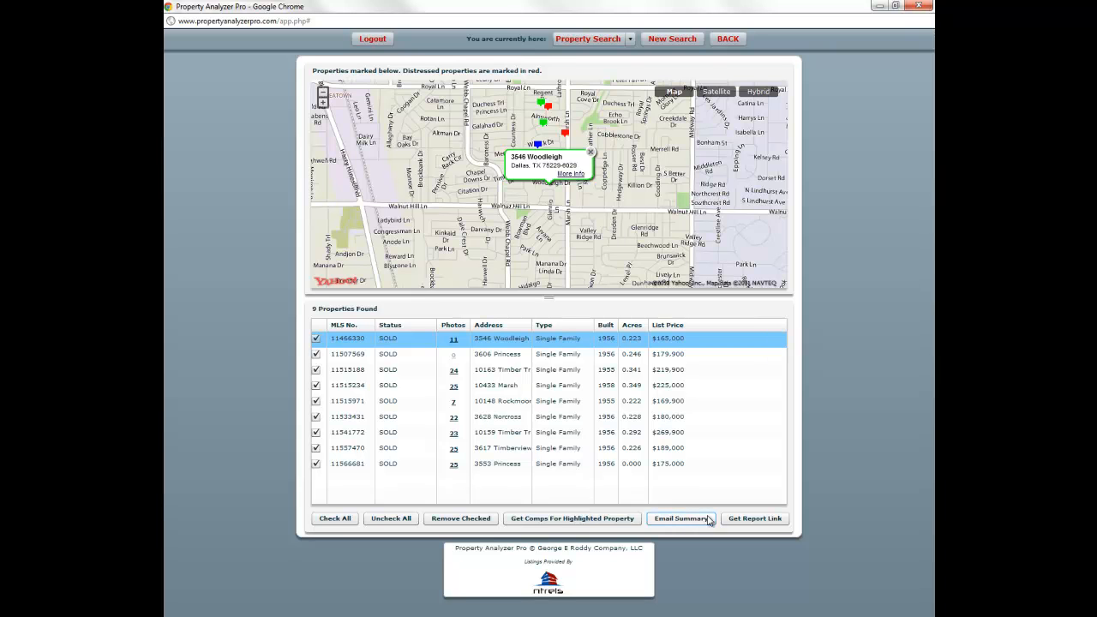
click(735, 520)
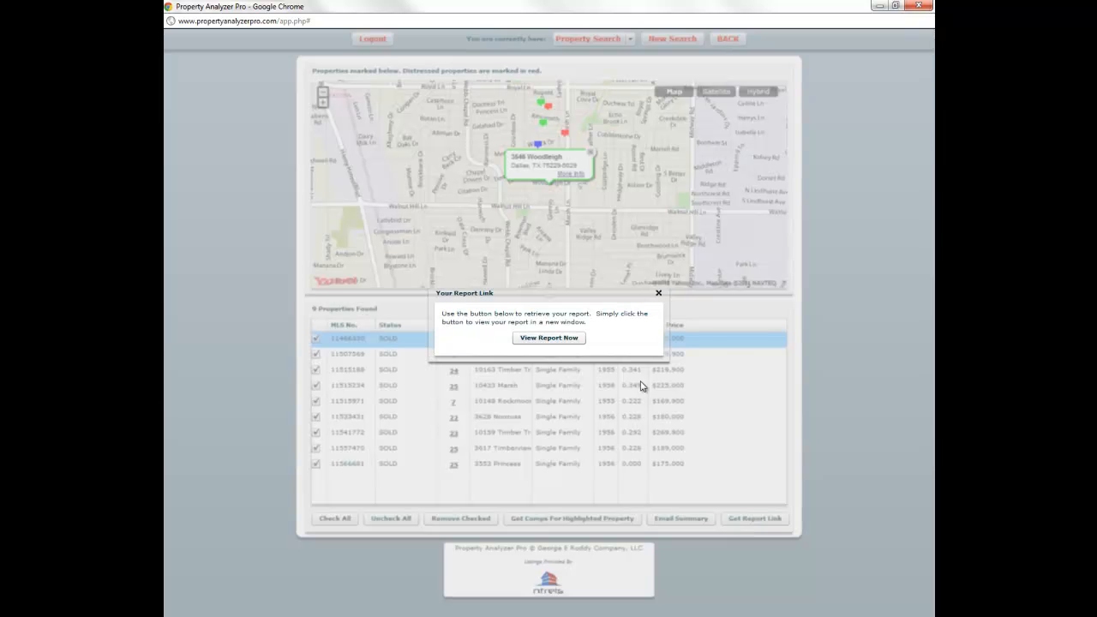
click(572, 338)
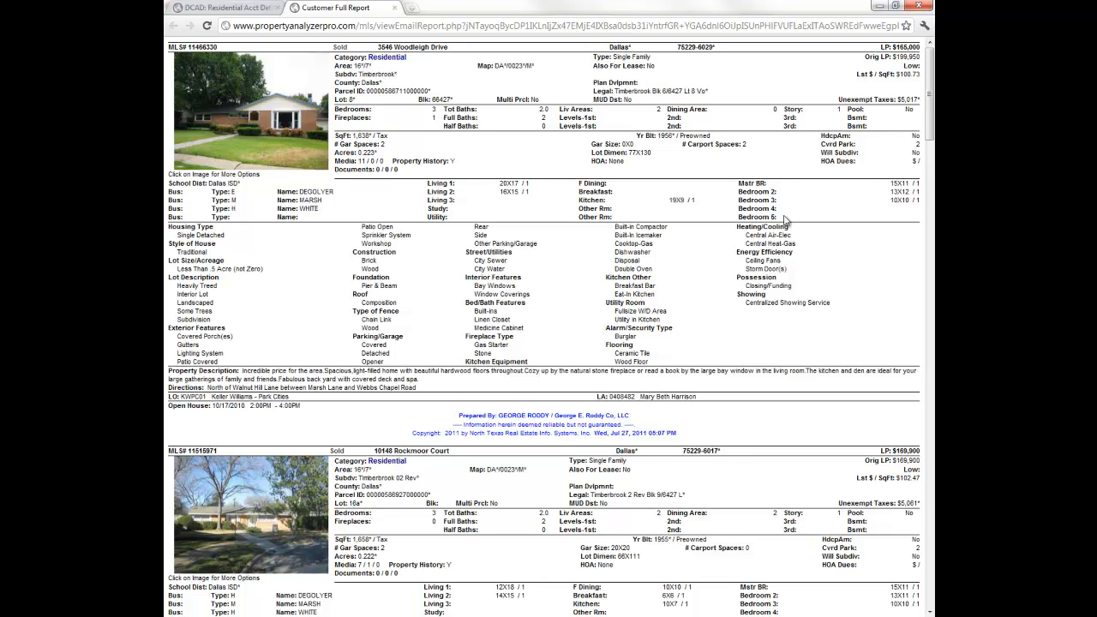
double_click(907, 47)
click(907, 47)
scroll(474, 424, down, 5)
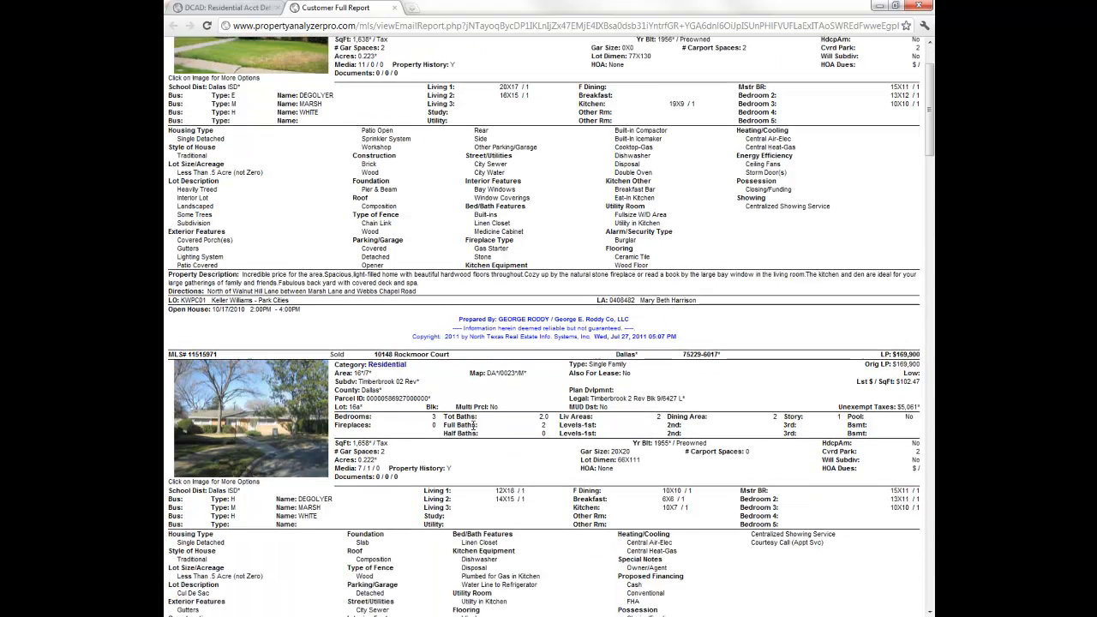
scroll(473, 424, up, 5)
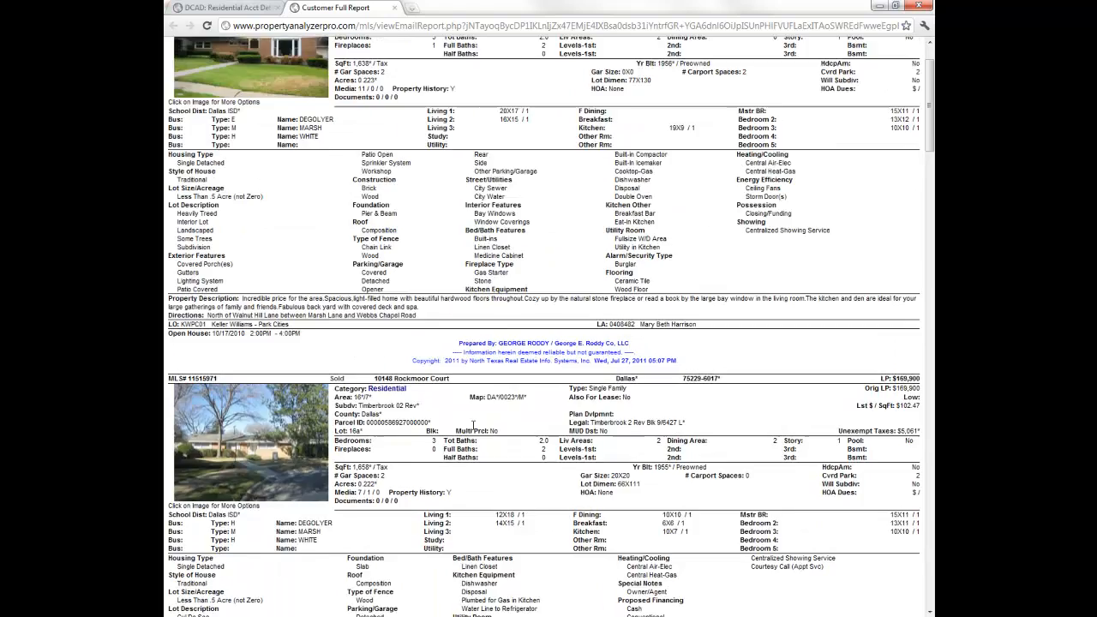
scroll(474, 424, down, 7)
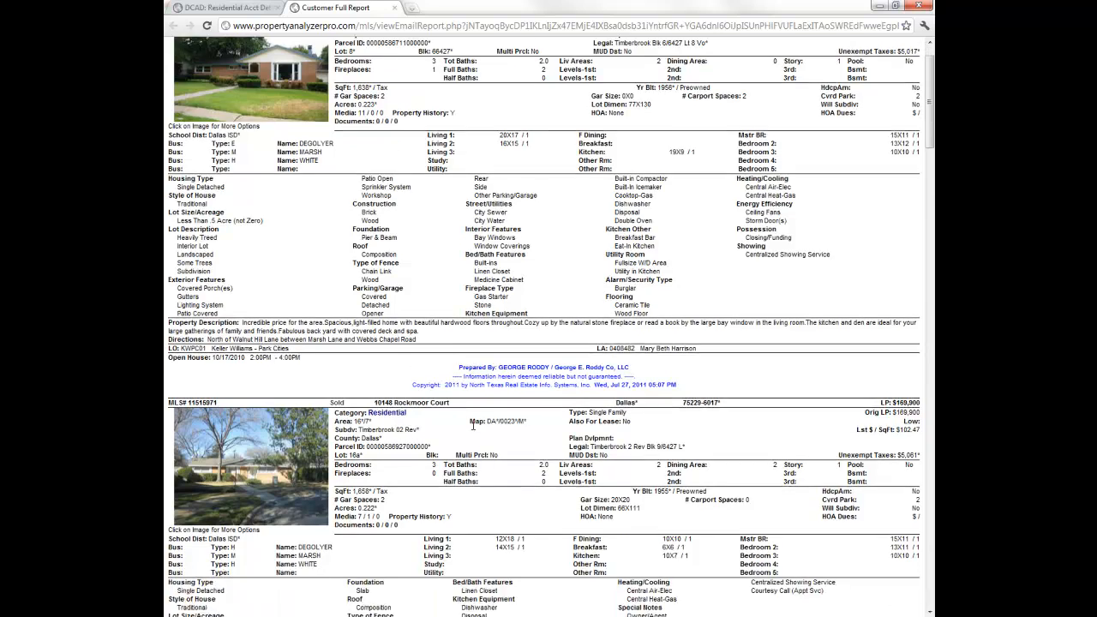
scroll(473, 426, down, 1)
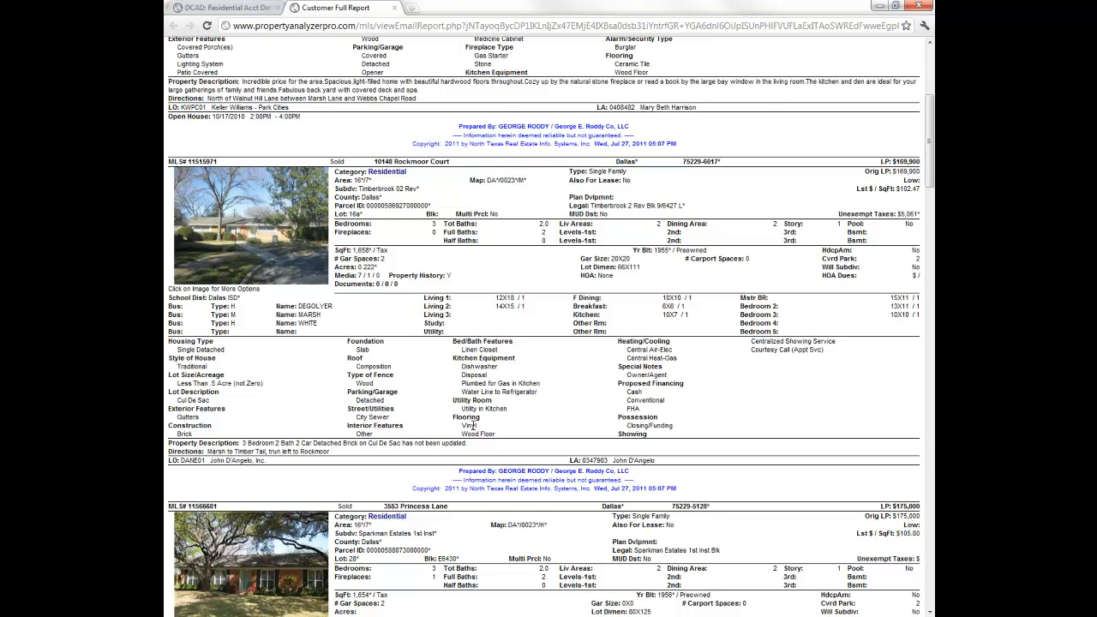
scroll(472, 426, down, 5)
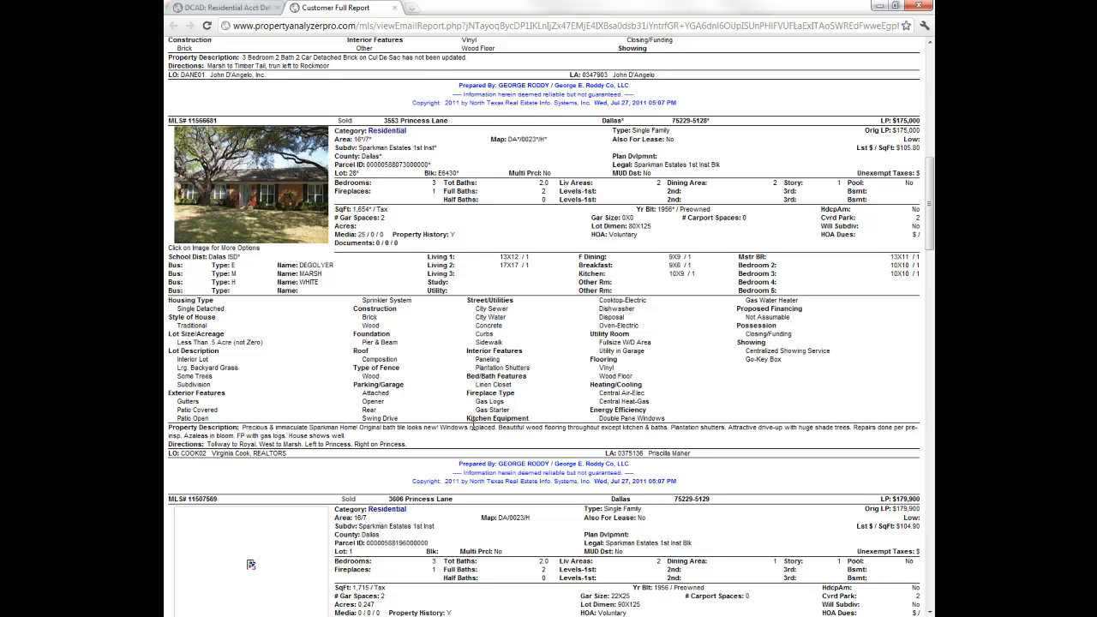
- Scroll to the end of the nine-listing Customer Full Report, then close its tab
scroll(473, 426, down, 1)
scroll(473, 426, down, 3)
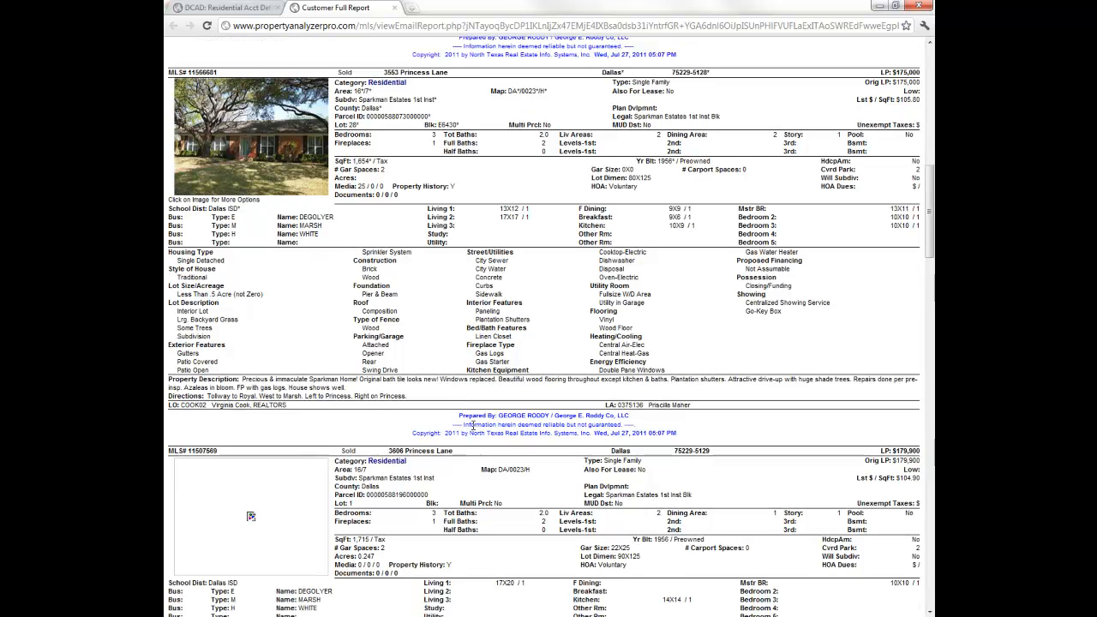
scroll(473, 426, down, 2)
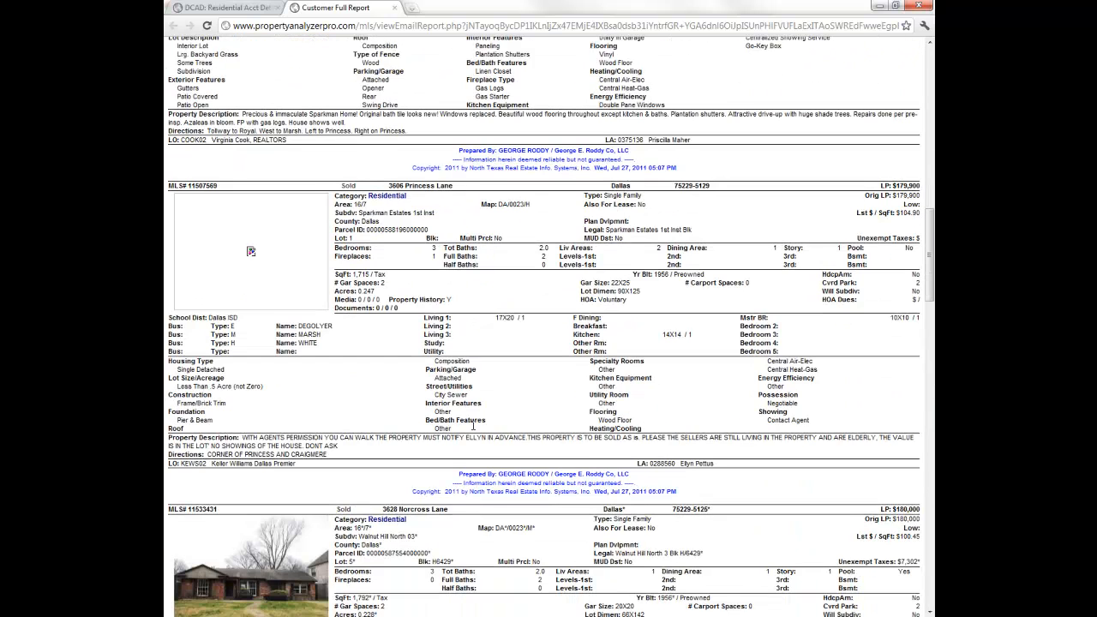
scroll(473, 426, down, 1)
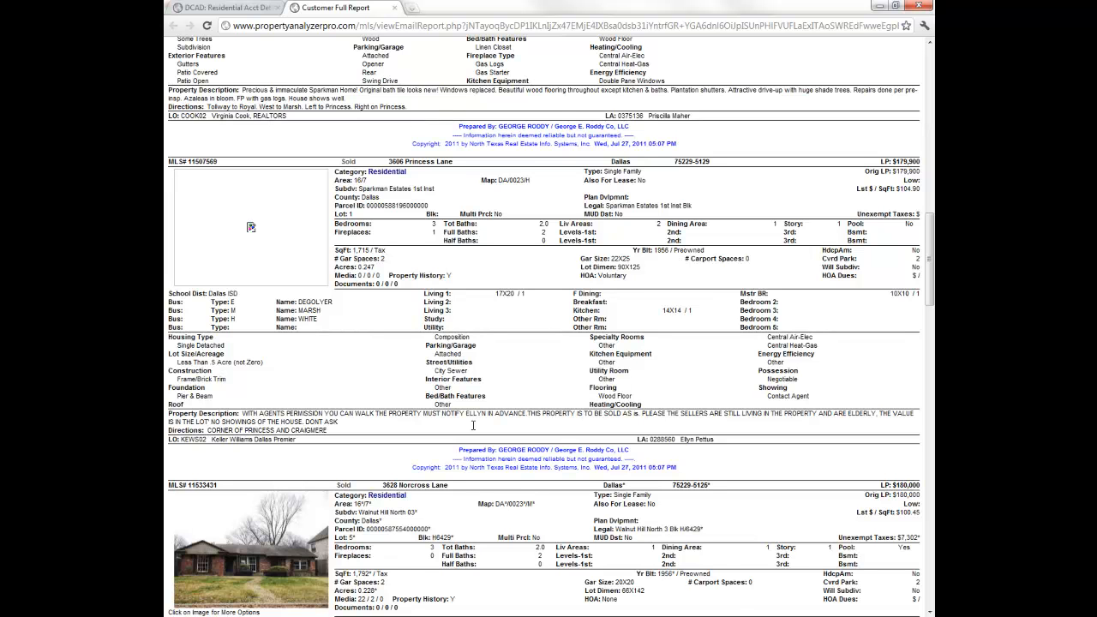
scroll(473, 426, down, 1)
scroll(473, 426, down, 1)
scroll(473, 426, down, 2)
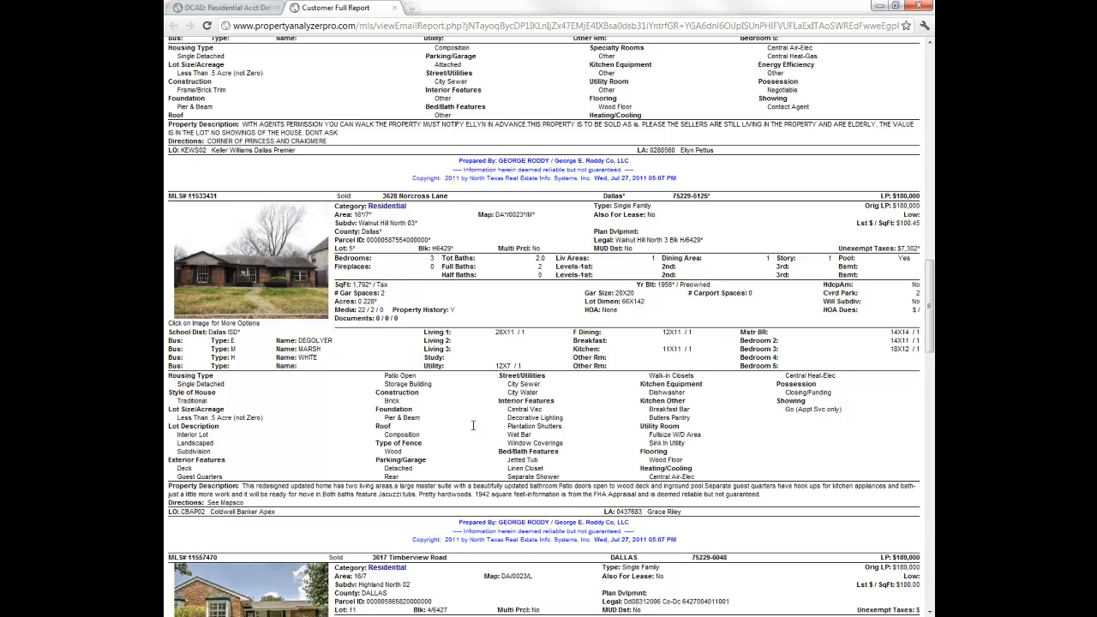
scroll(472, 425, down, 1)
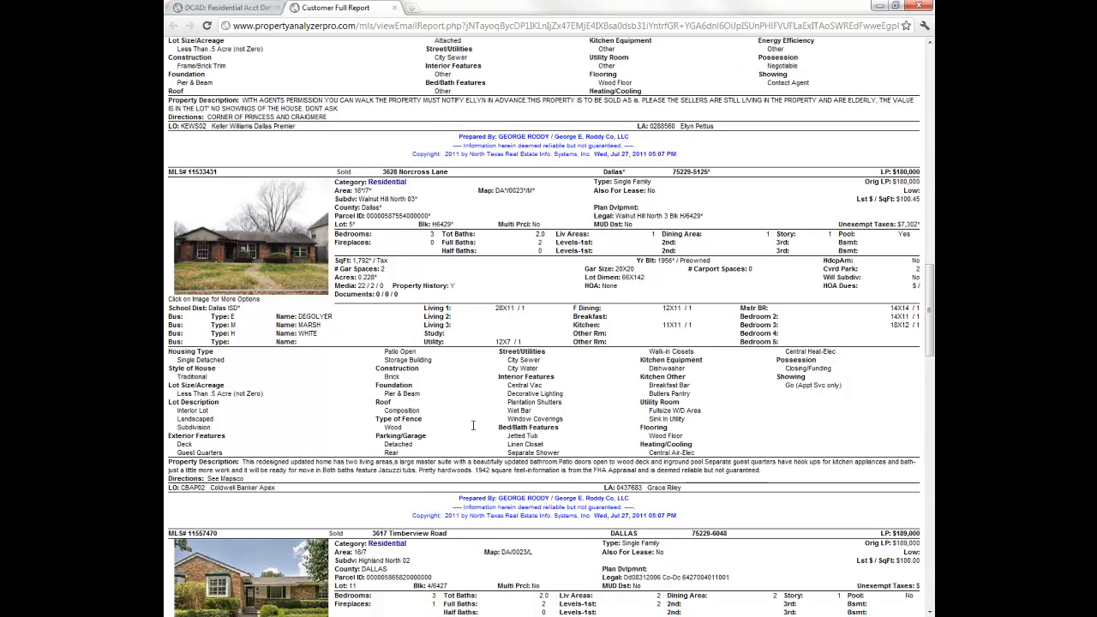
scroll(472, 425, down, 1)
scroll(473, 425, down, 4)
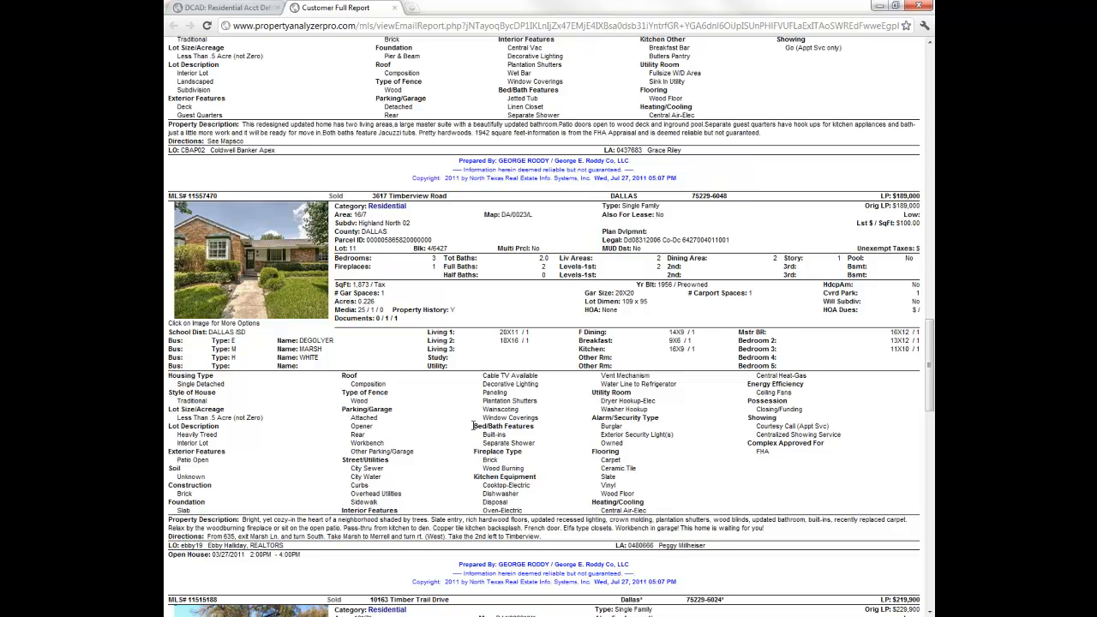
scroll(472, 425, down, 4)
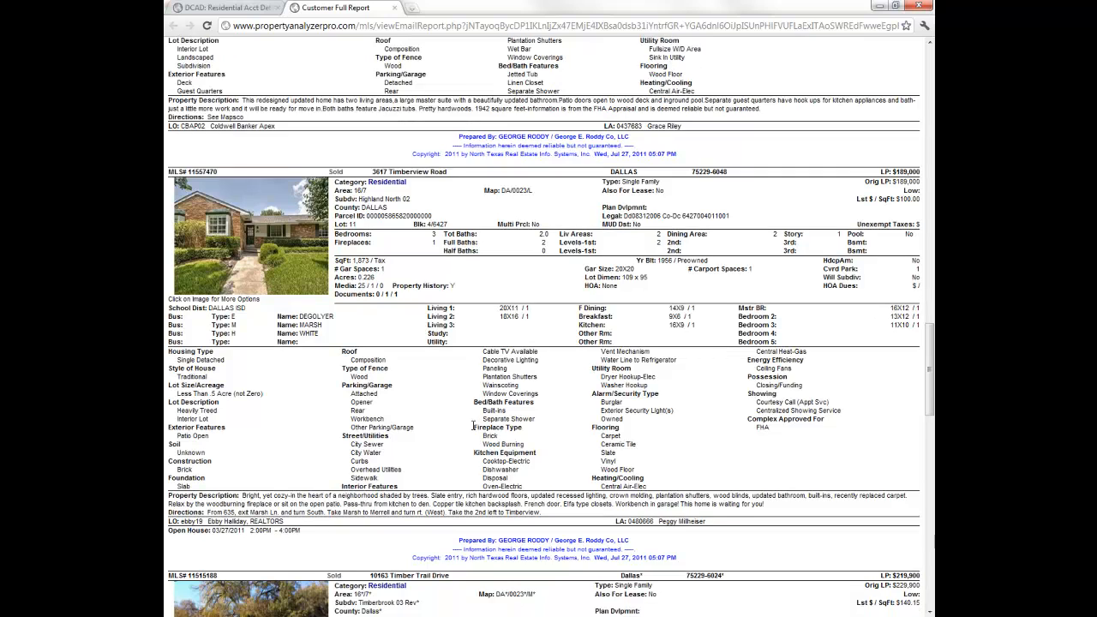
scroll(472, 425, down, 1)
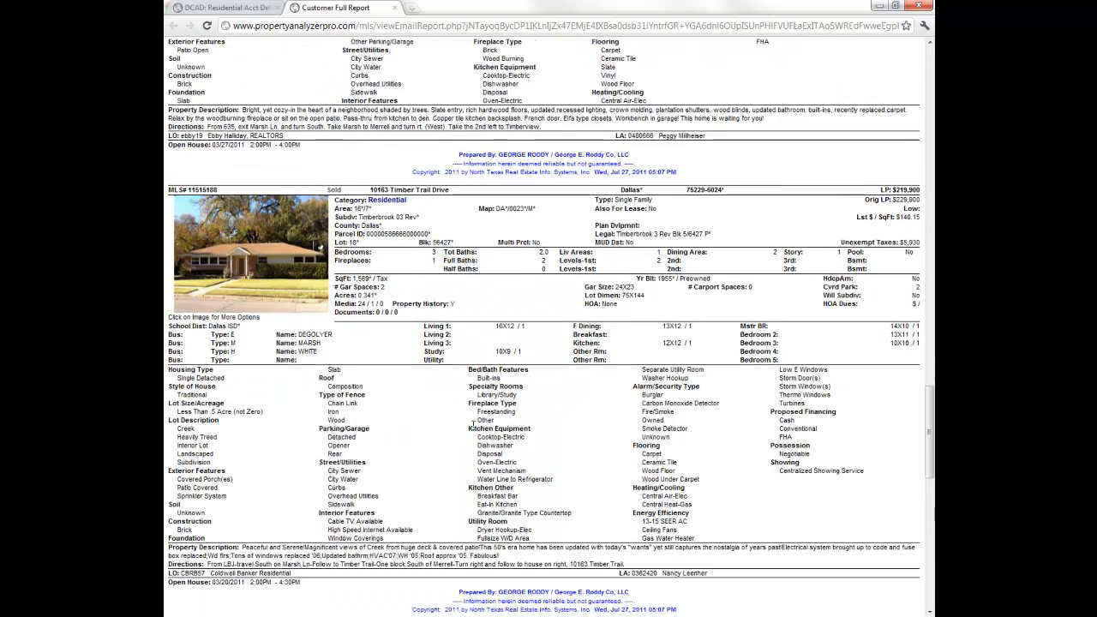
scroll(473, 426, down, 1)
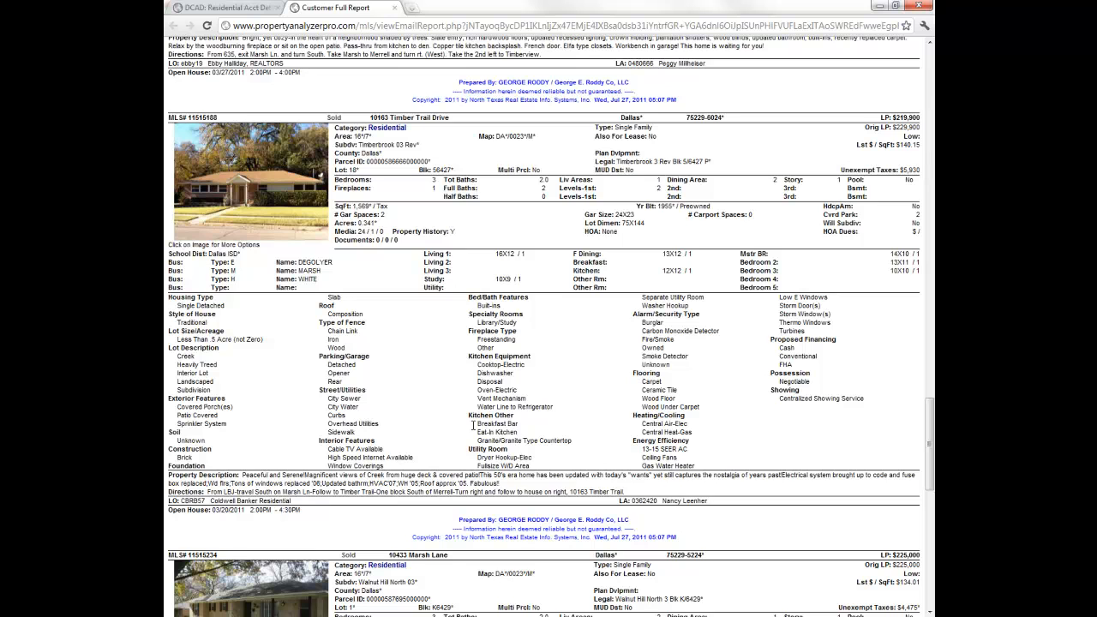
scroll(473, 426, down, 5)
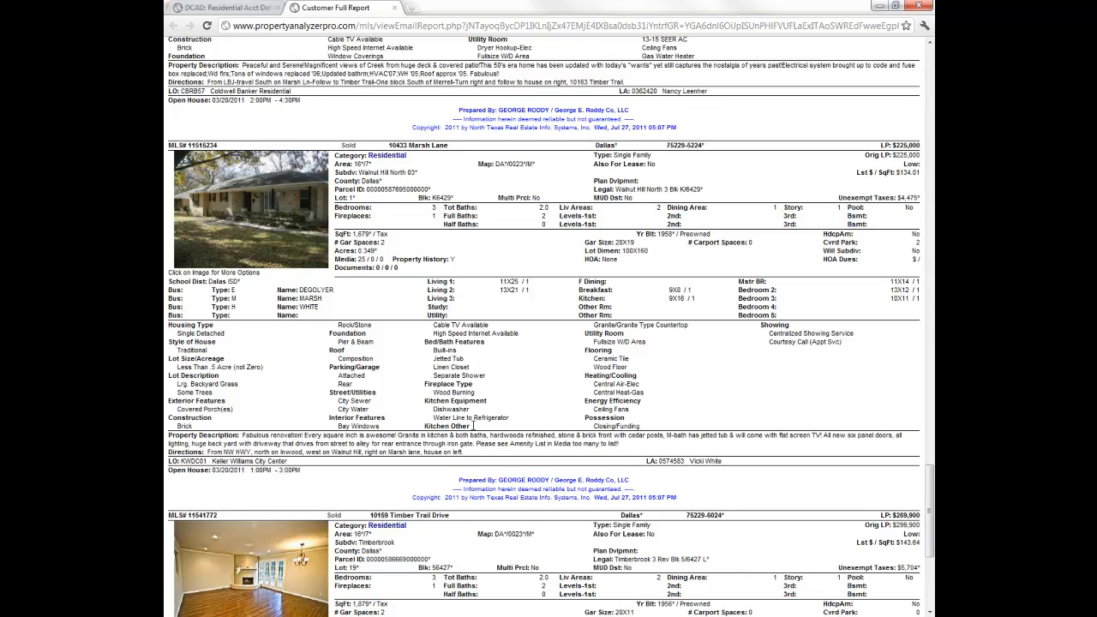
scroll(473, 426, down, 4)
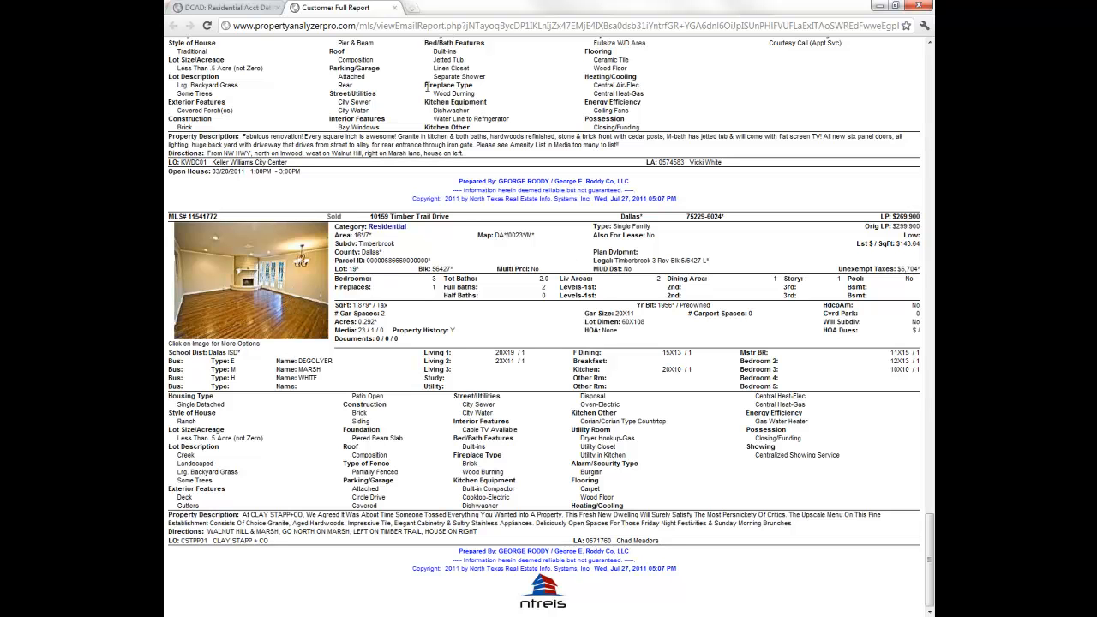
click(394, 10)
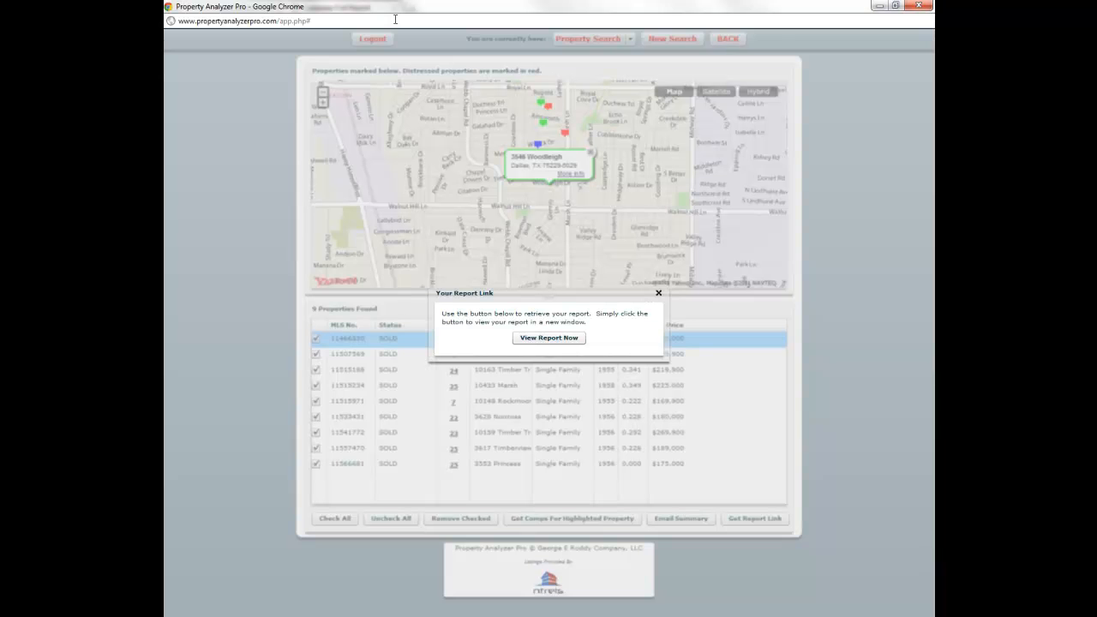
click(658, 294)
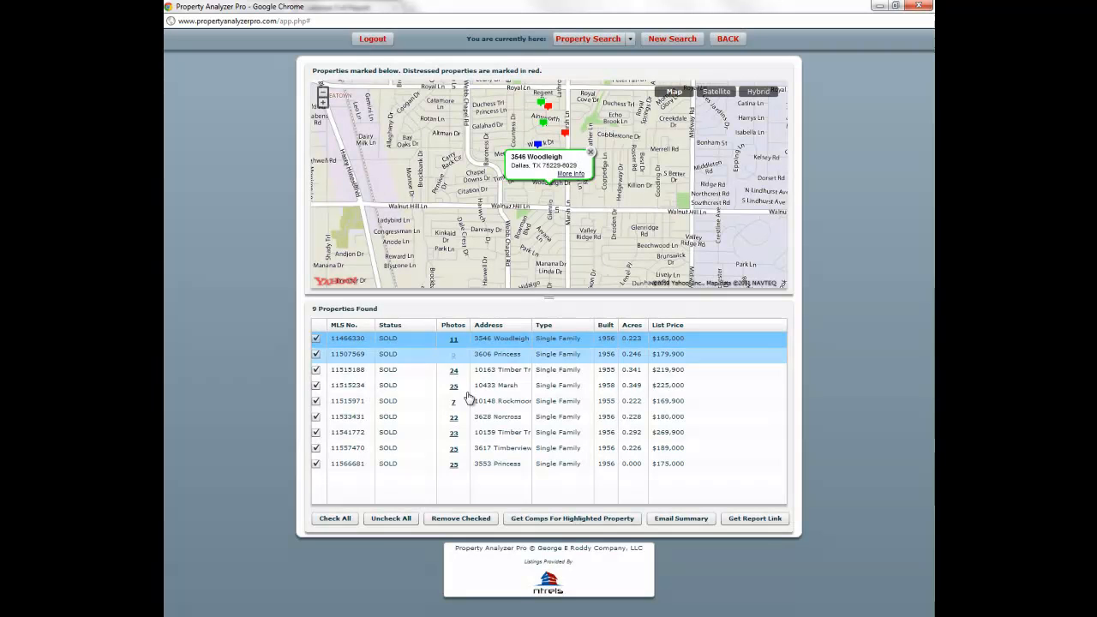
click(454, 464)
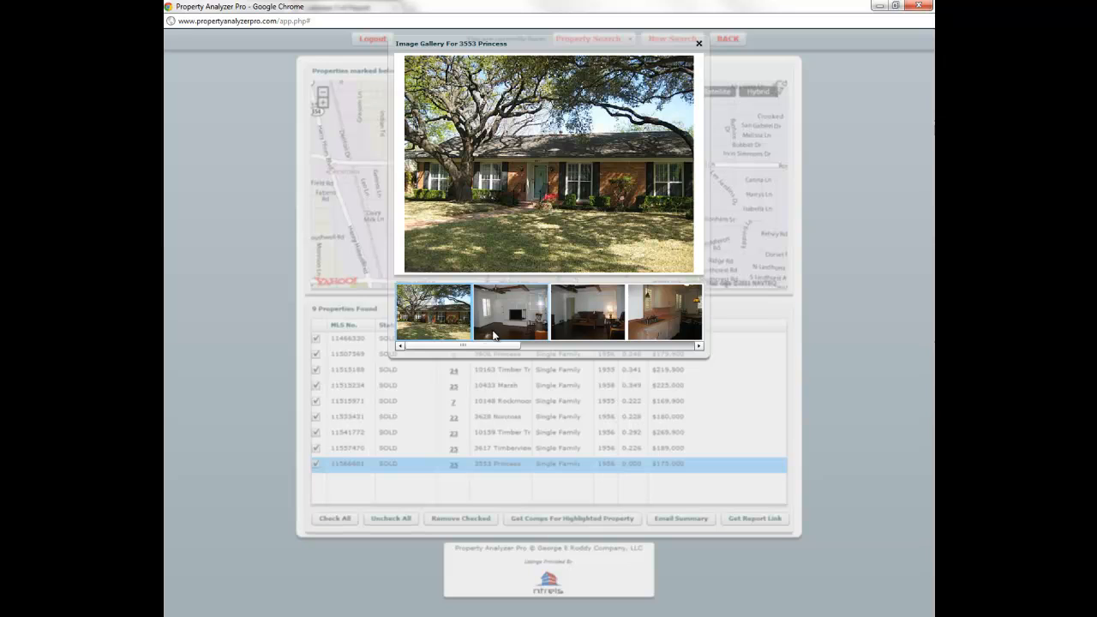
click(504, 332)
click(586, 322)
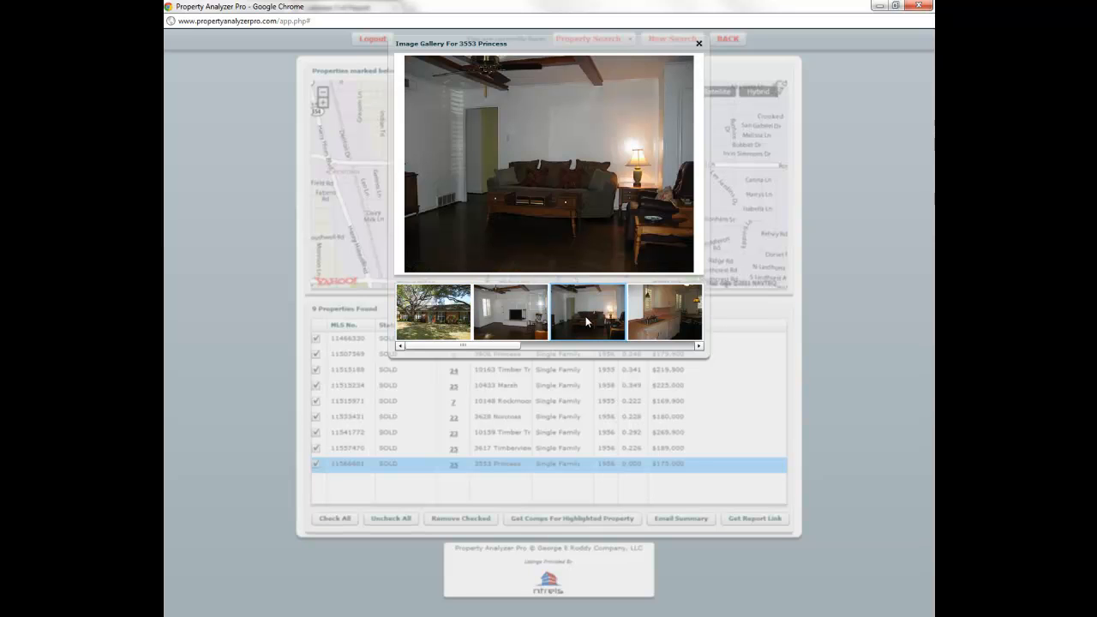
click(649, 324)
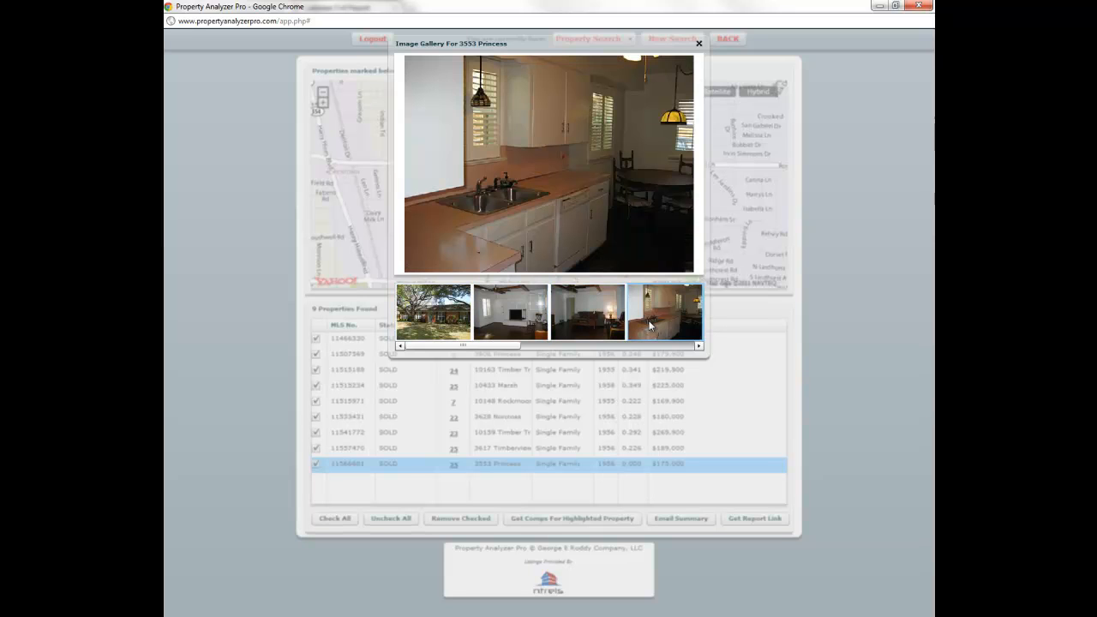
click(698, 43)
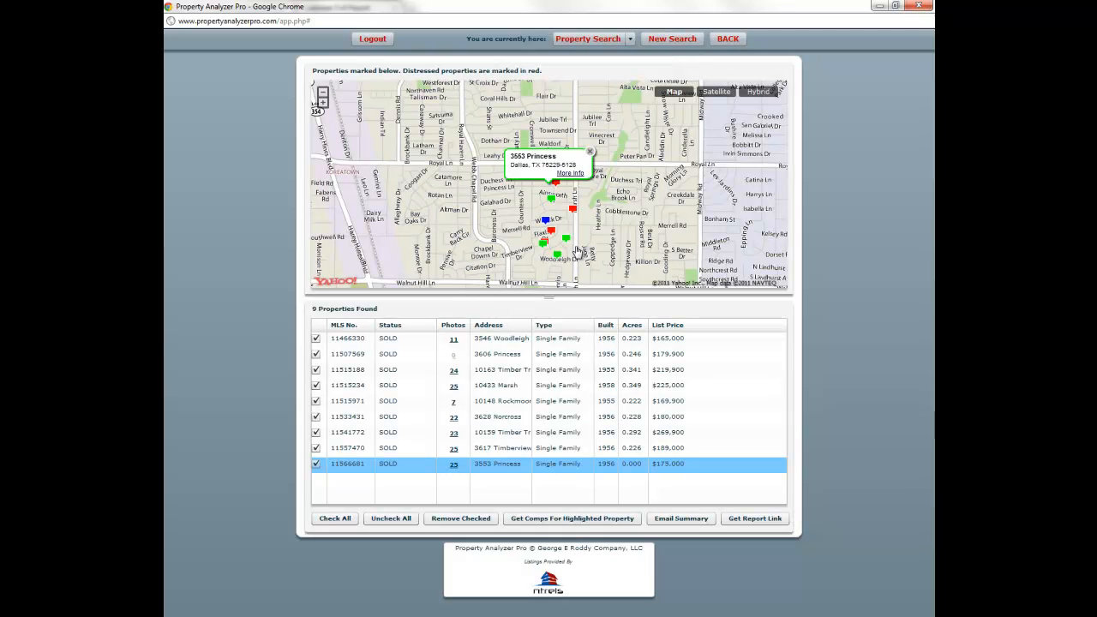
click(649, 325)
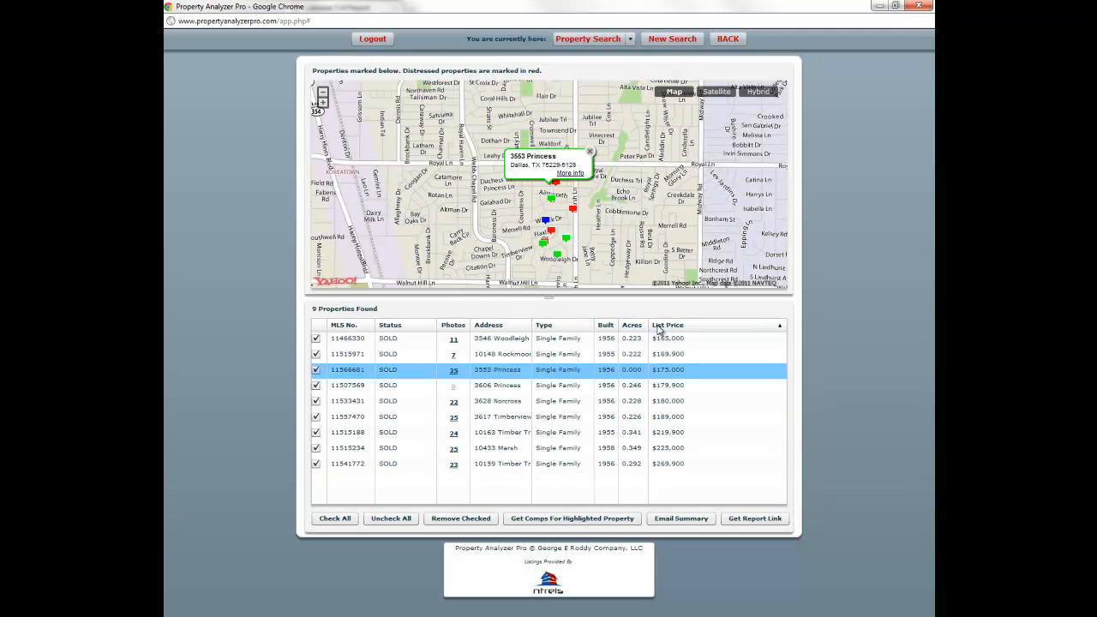
click(454, 465)
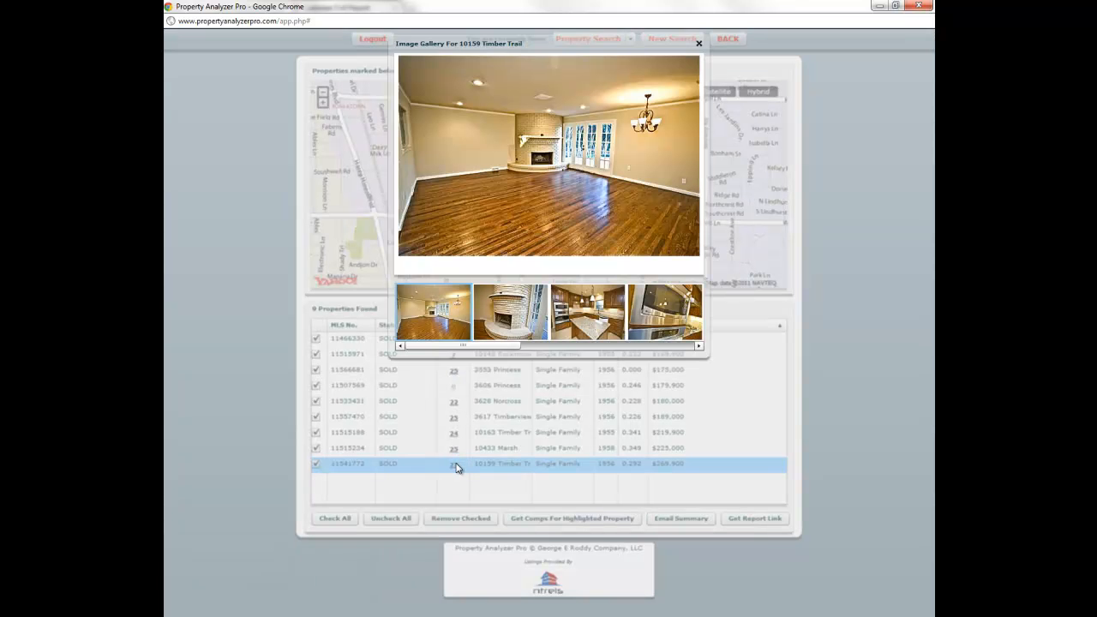
click(509, 315)
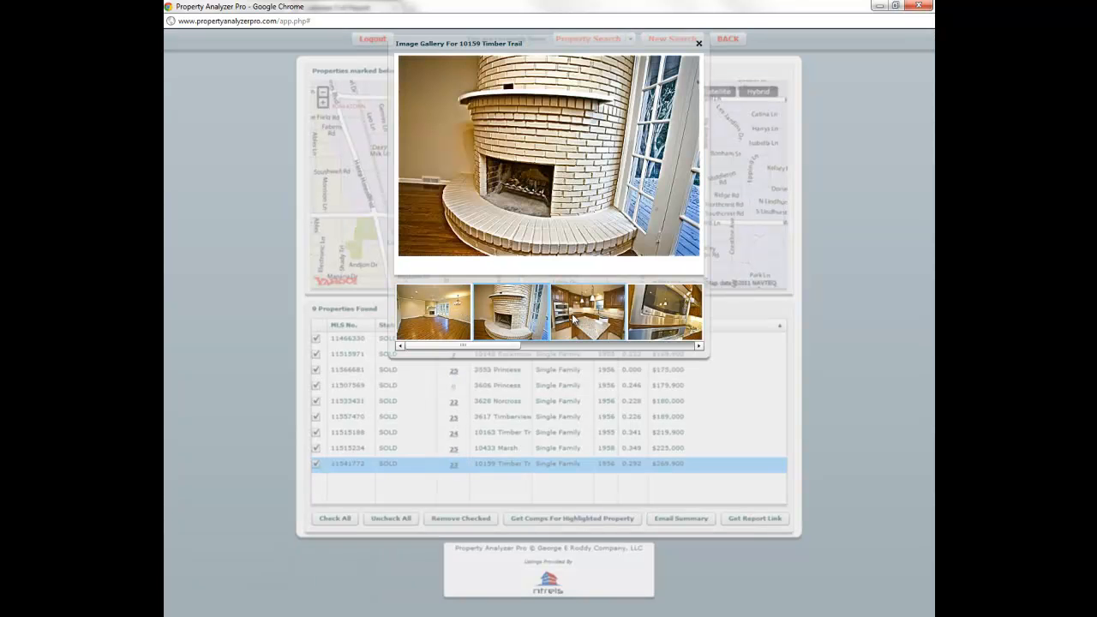
click(583, 320)
click(651, 322)
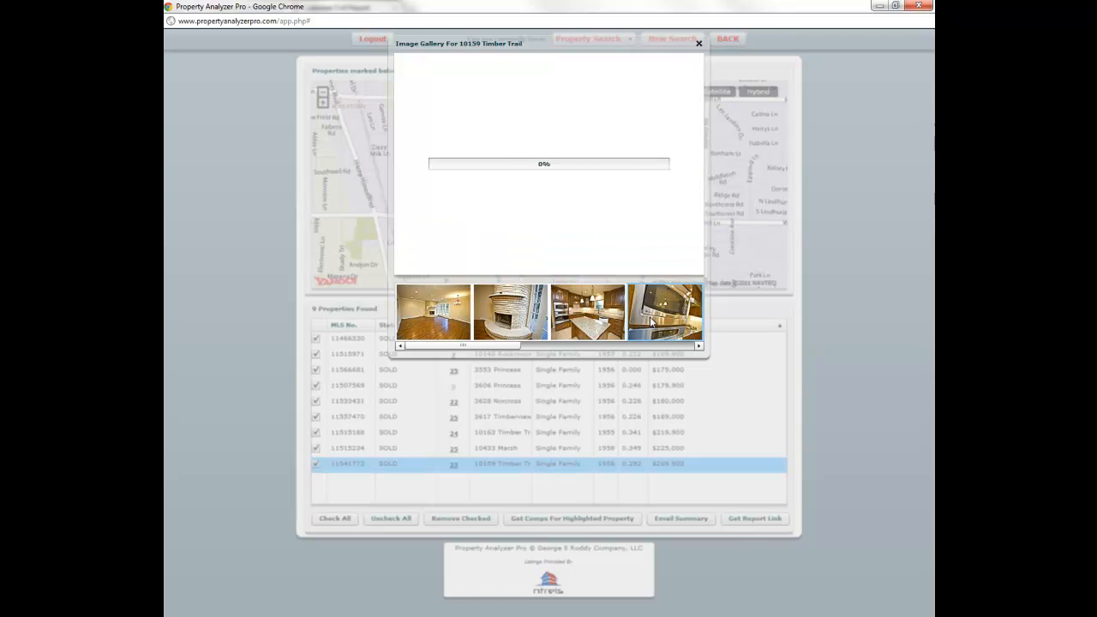
click(679, 347)
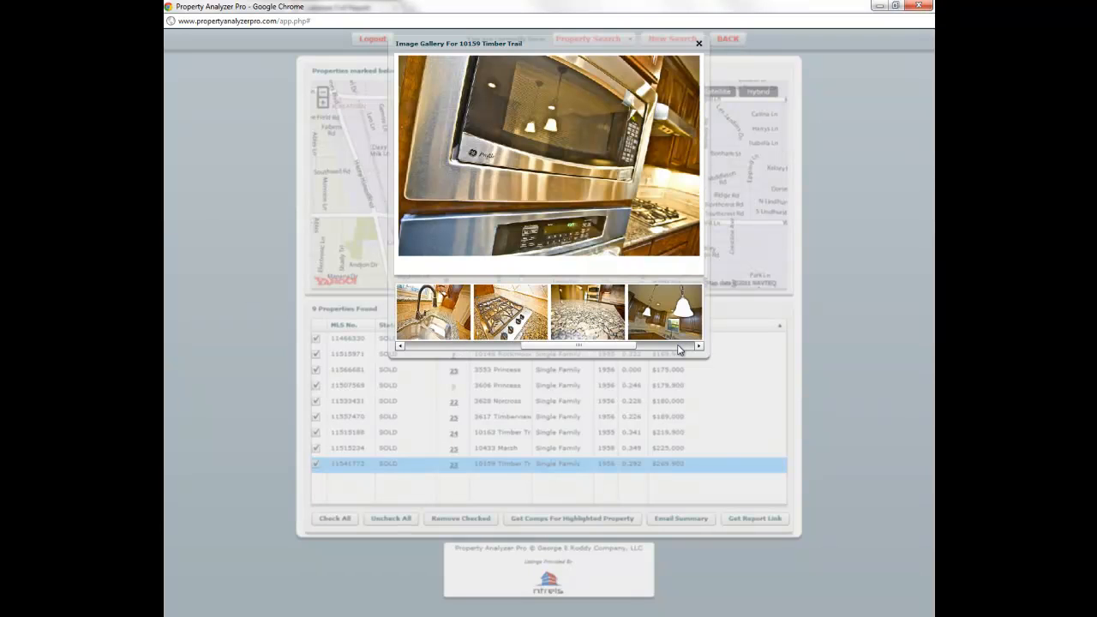
click(679, 347)
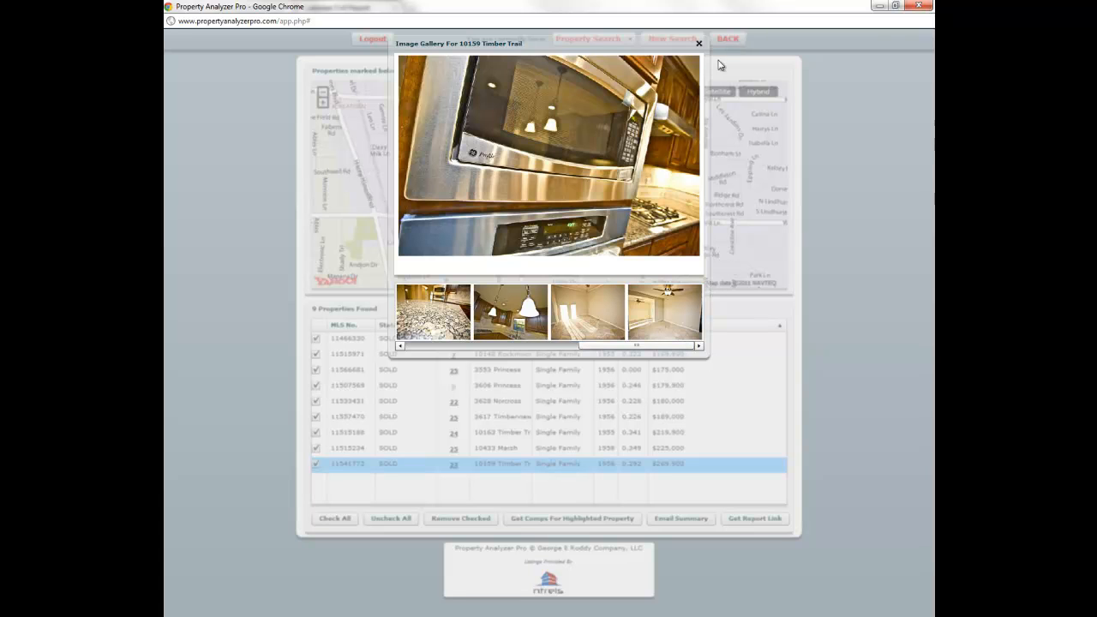
click(699, 43)
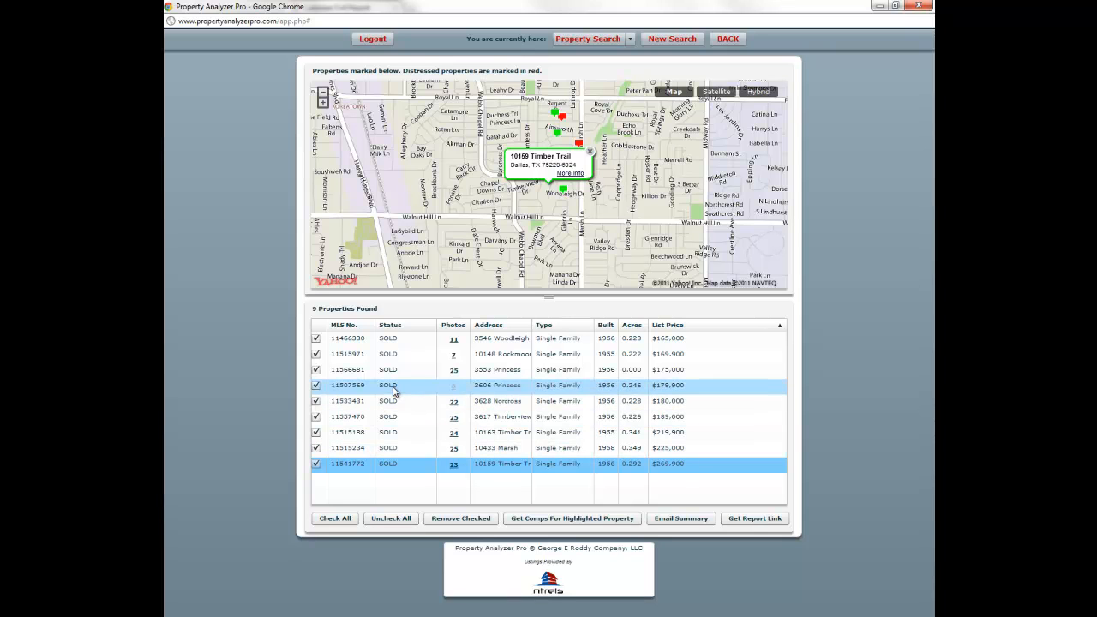
- Uncheck MLS 11466330, 11515971, 11566681 and 11541772 in the sold results grid
click(317, 338)
click(316, 354)
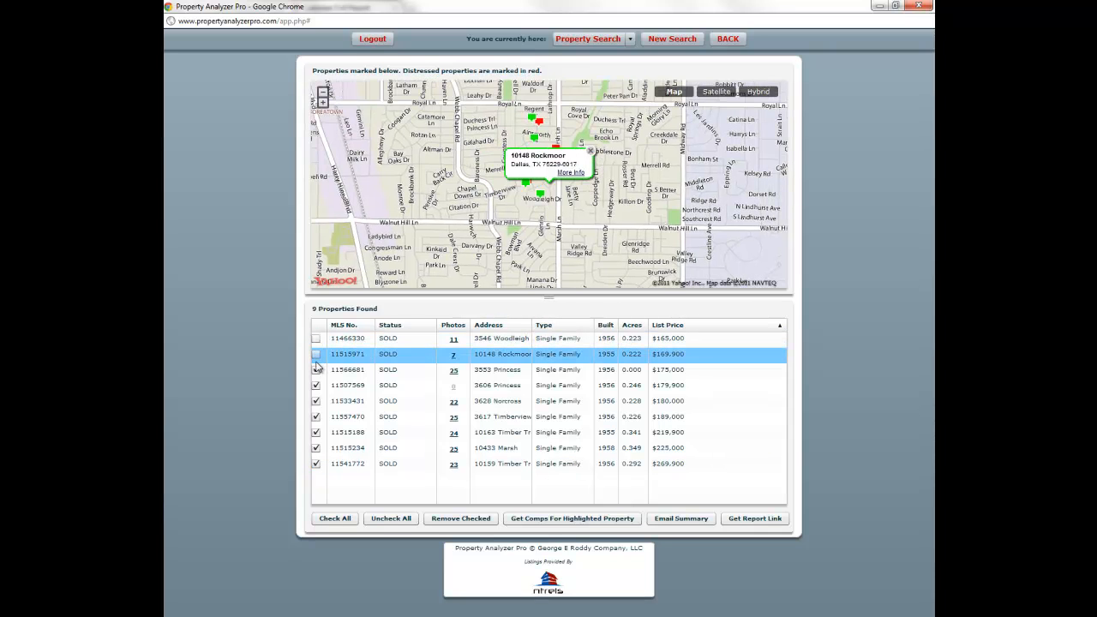
click(316, 370)
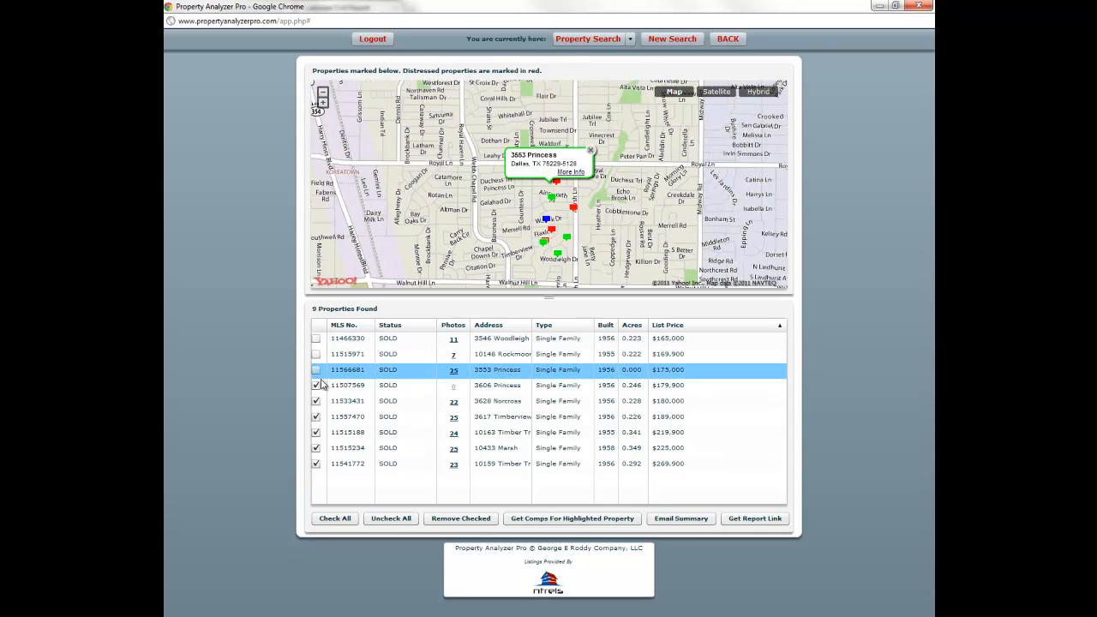
click(316, 464)
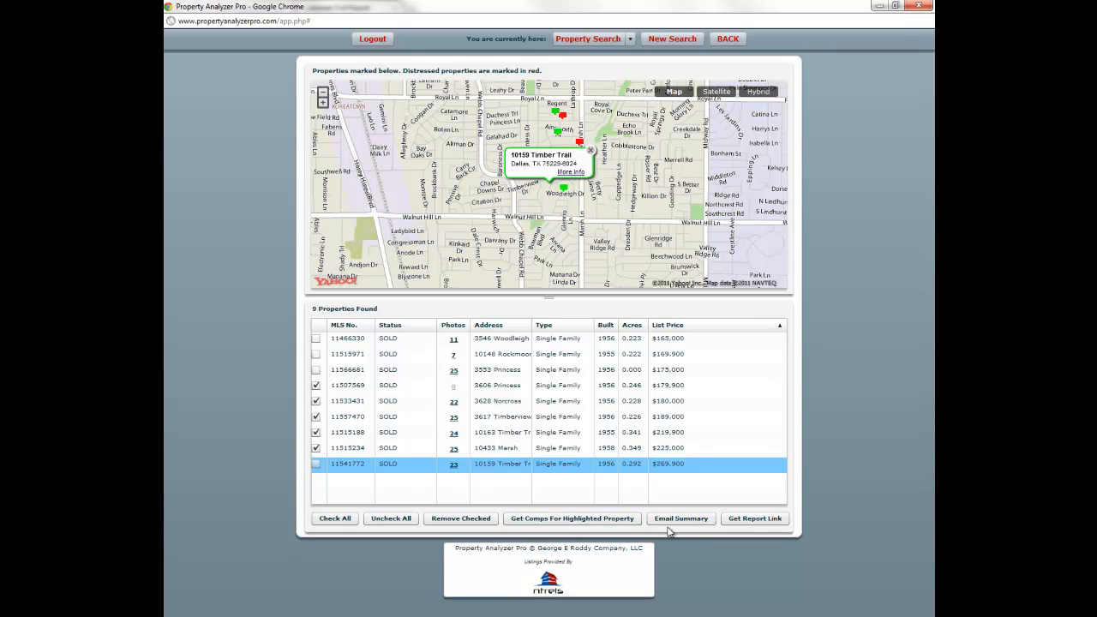
- Send the Email Summary report for the checked comps, then go back to the Property Search form
click(699, 521)
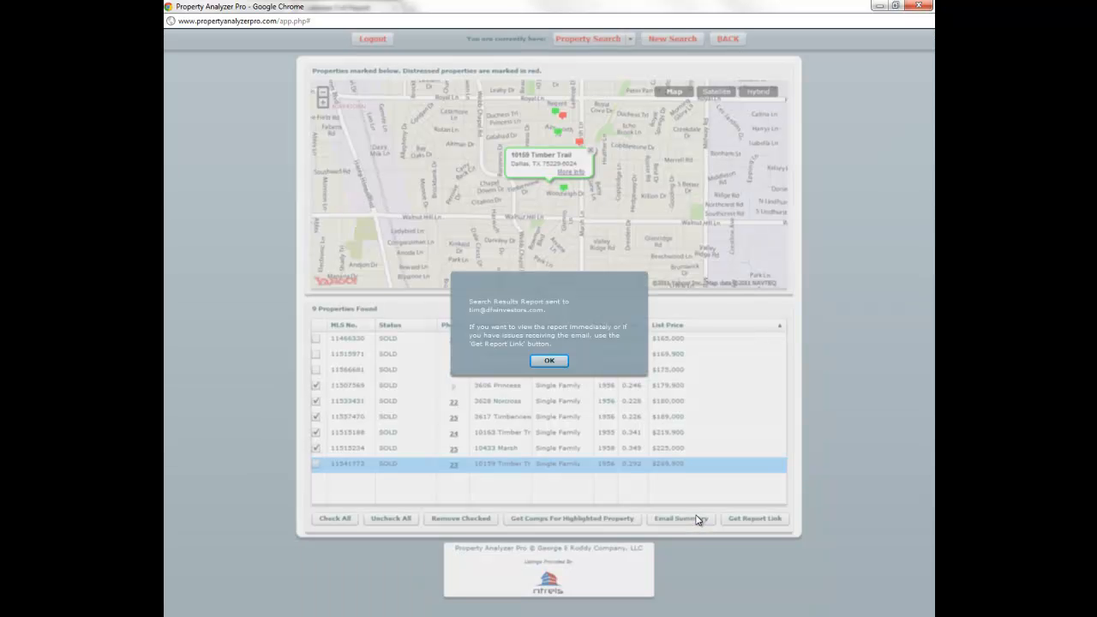
click(552, 360)
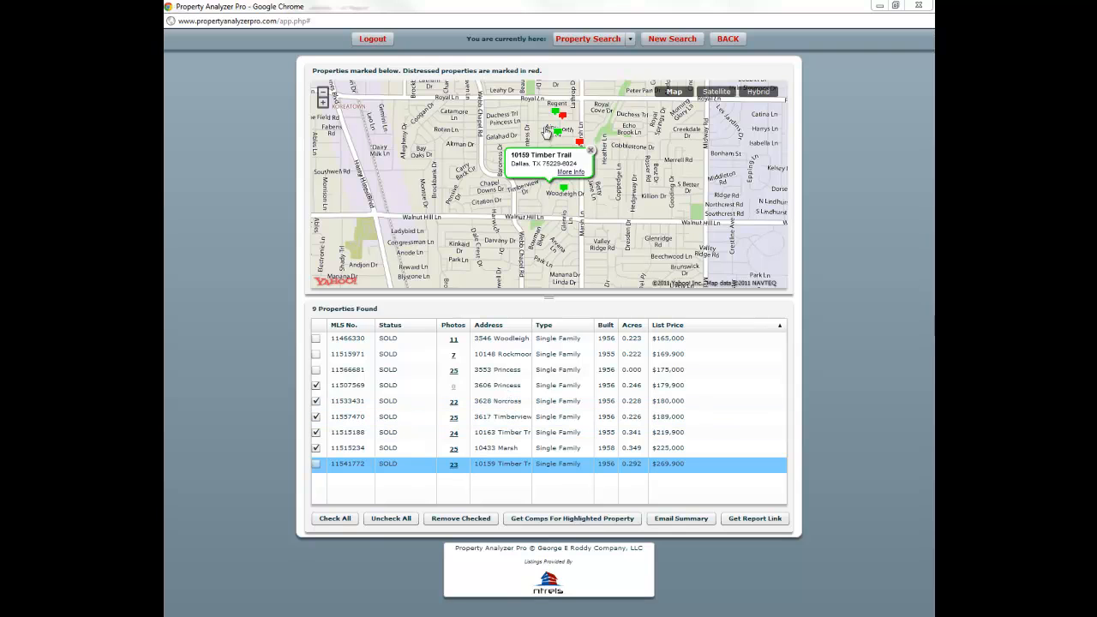
click(722, 42)
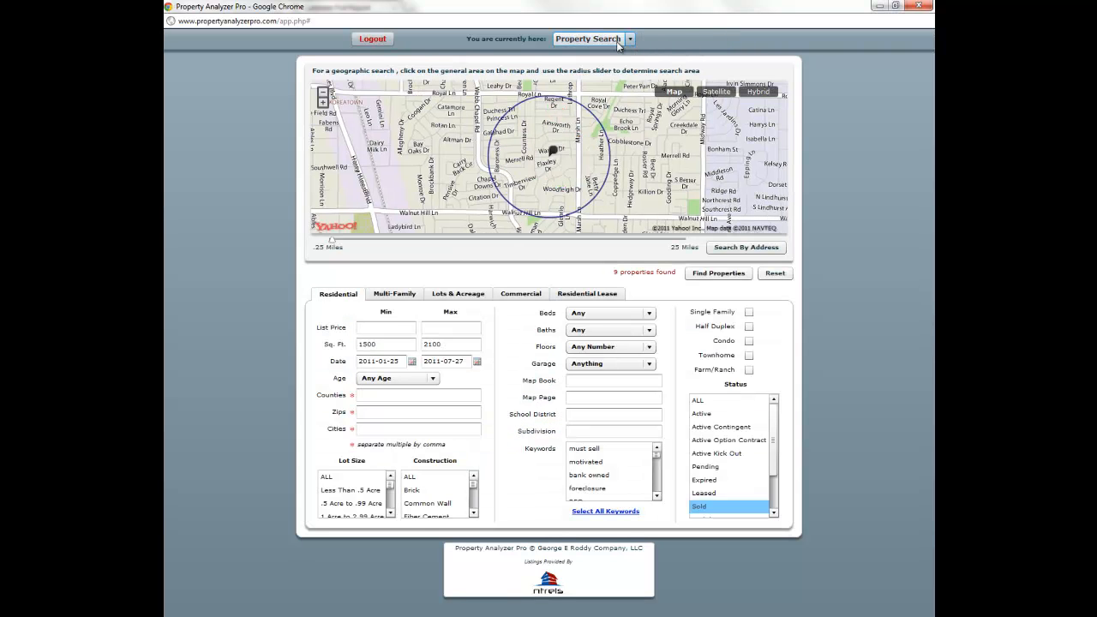
- Switch the search mode to Comp Search and choose Search By Address
click(627, 39)
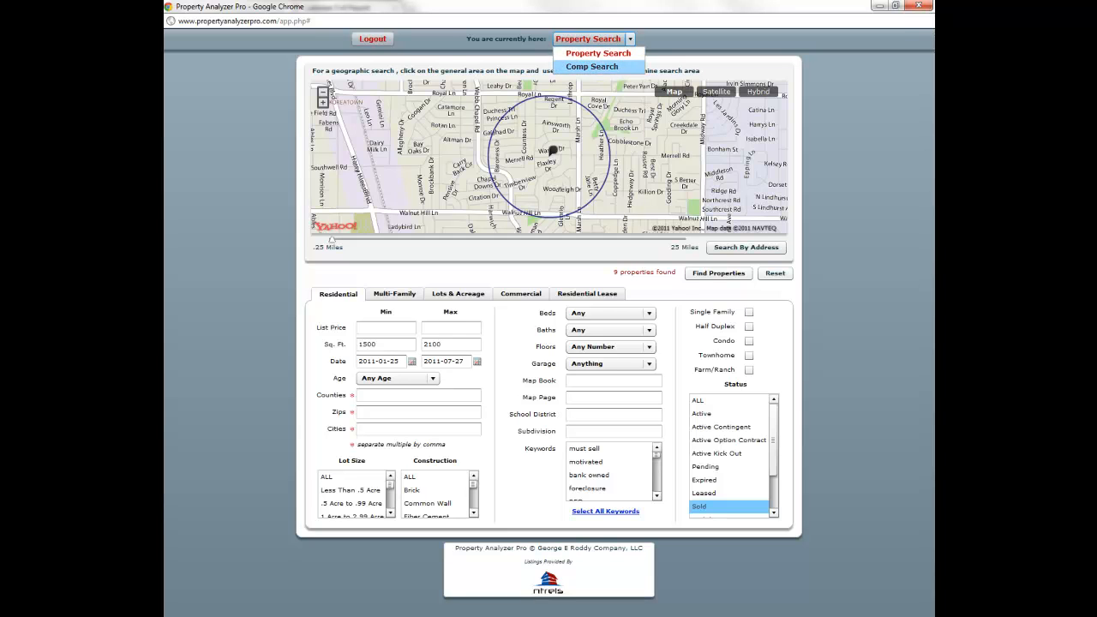
click(592, 66)
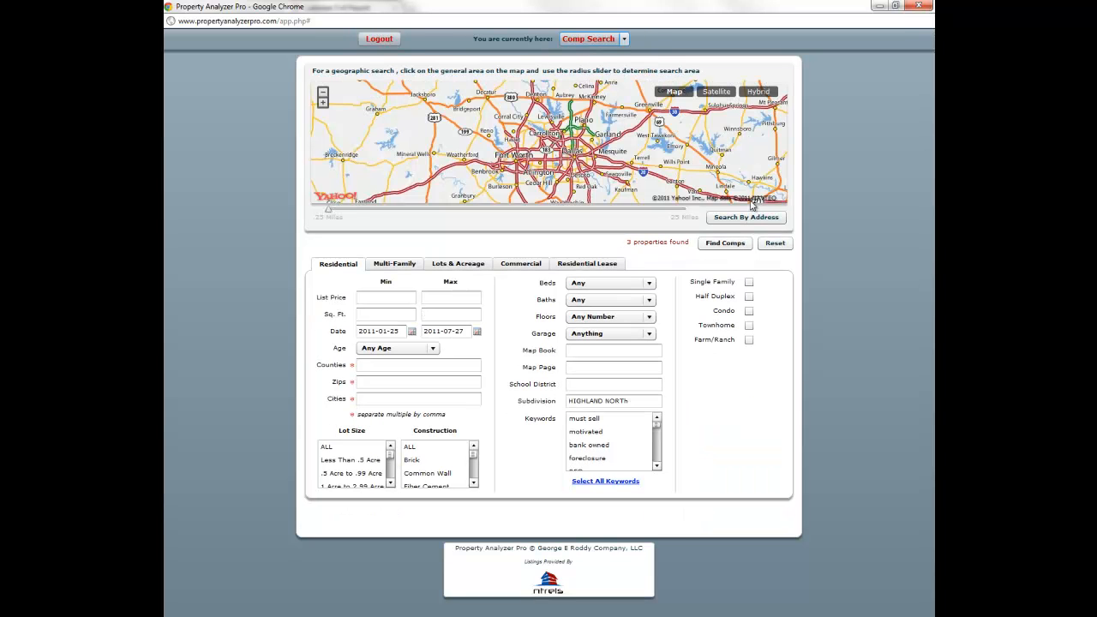
click(753, 218)
click(704, 91)
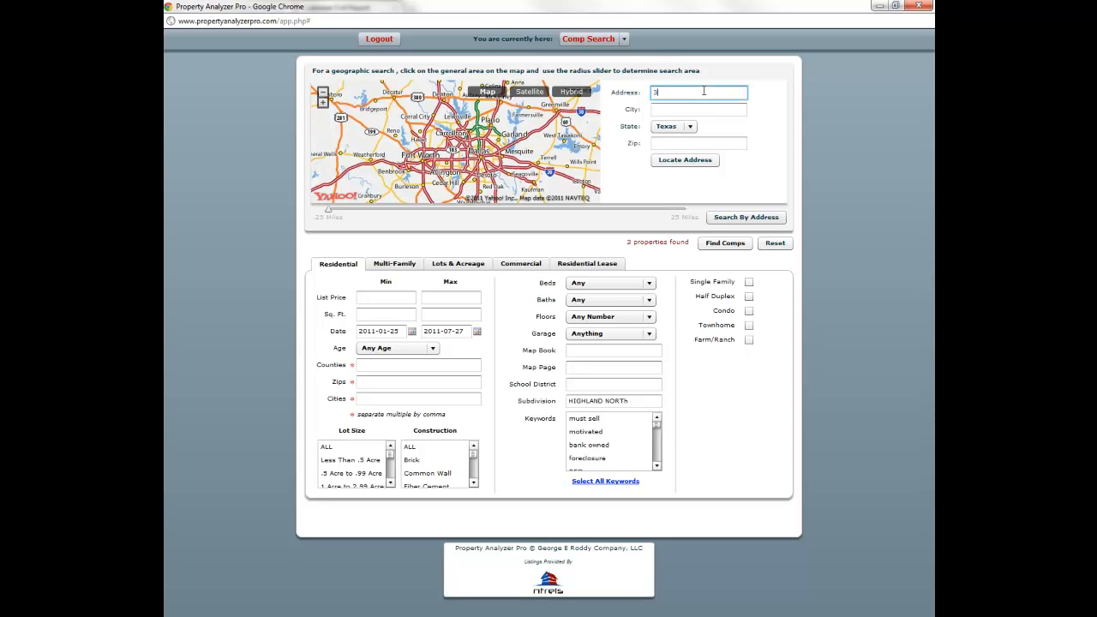
key(Tab)
text(Dallas)
key(Tab)
key(Tab)
text(75)
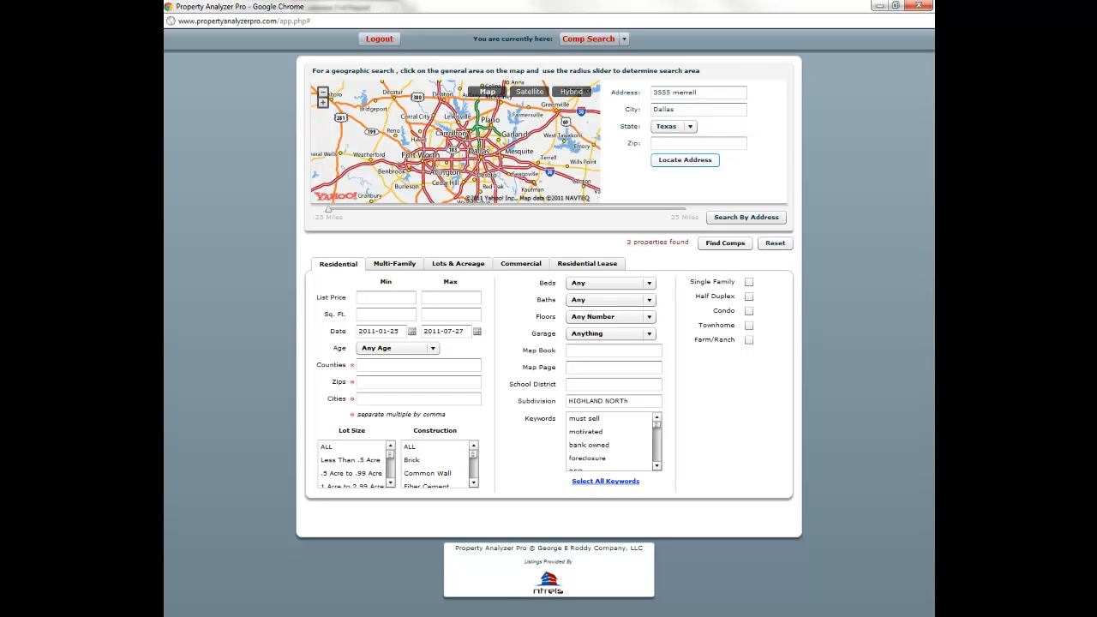
click(689, 162)
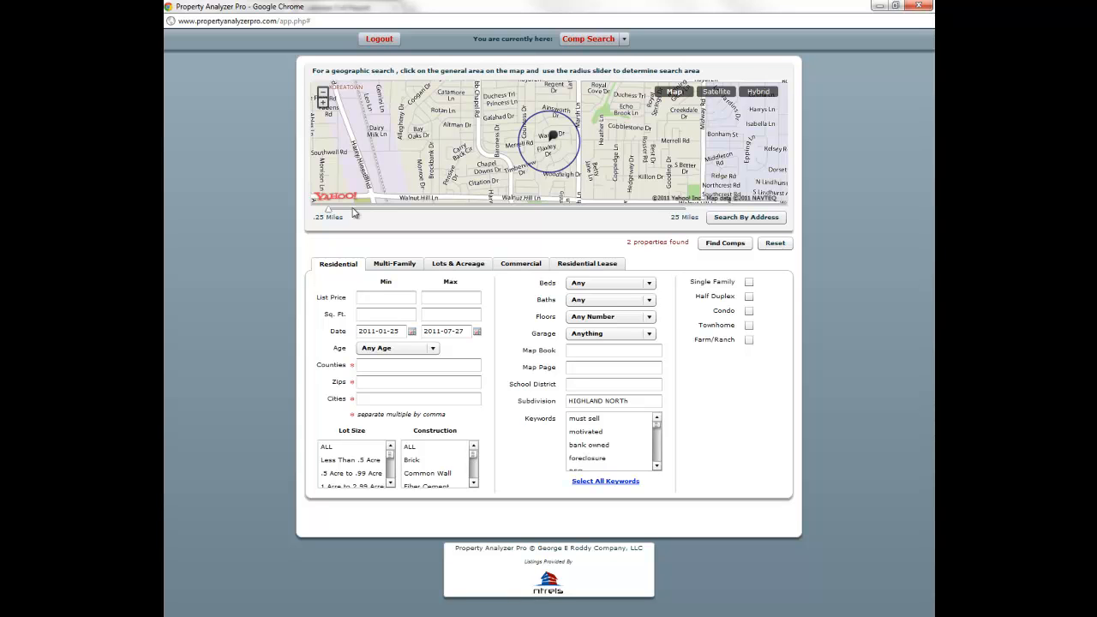
drag(329, 211, 332, 212)
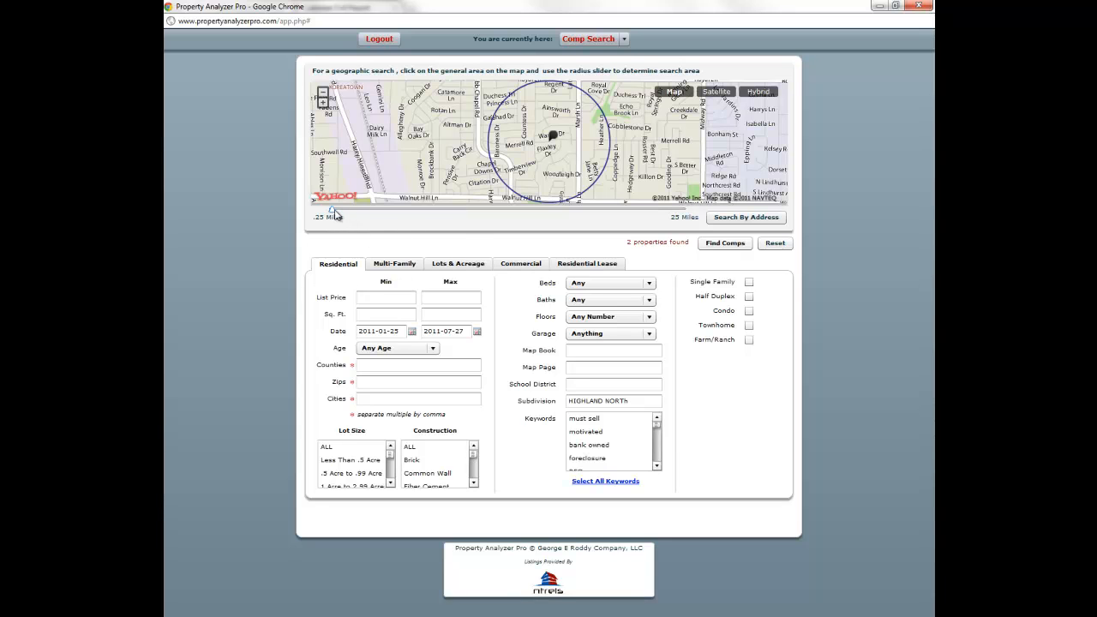
drag(333, 212, 340, 212)
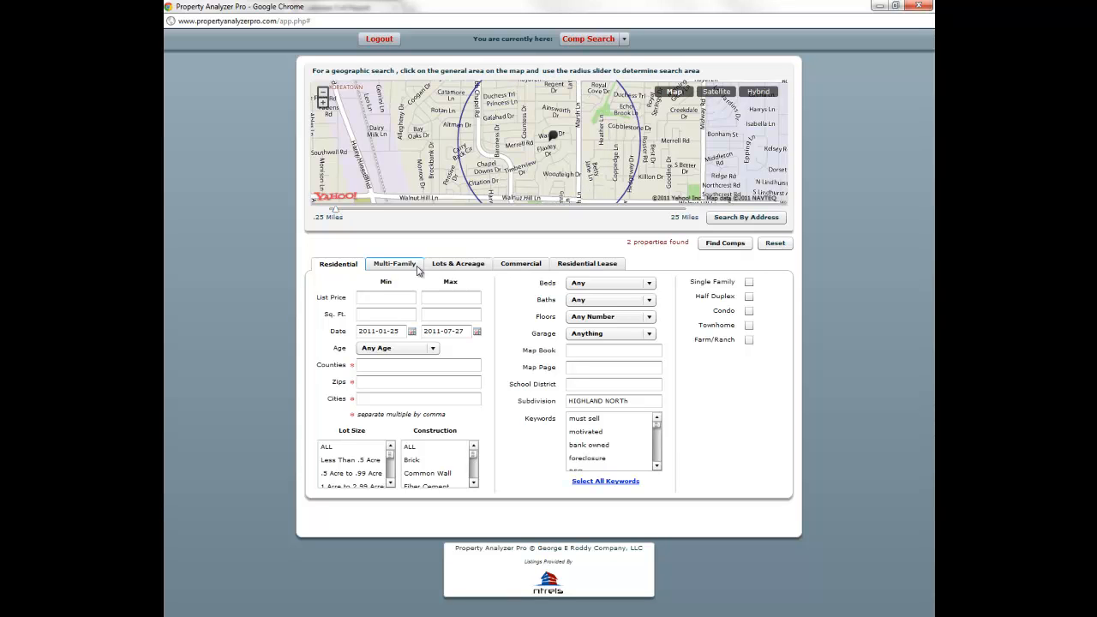
click(394, 314)
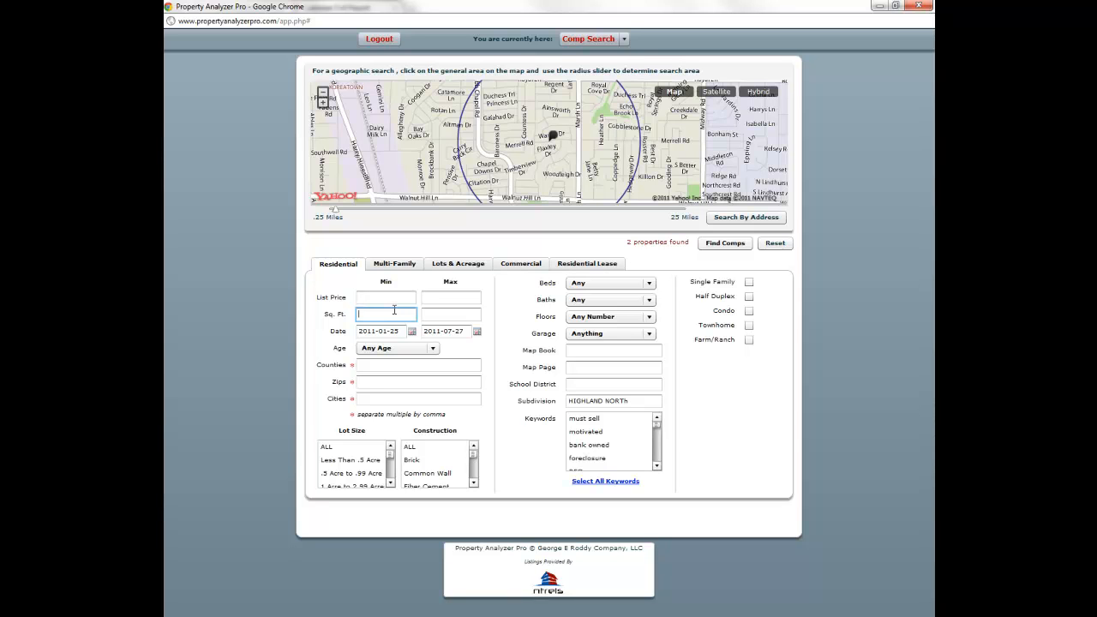
- Limit the comp search to 1600–2000 square feet
text(1600)
key(Tab)
text(200)
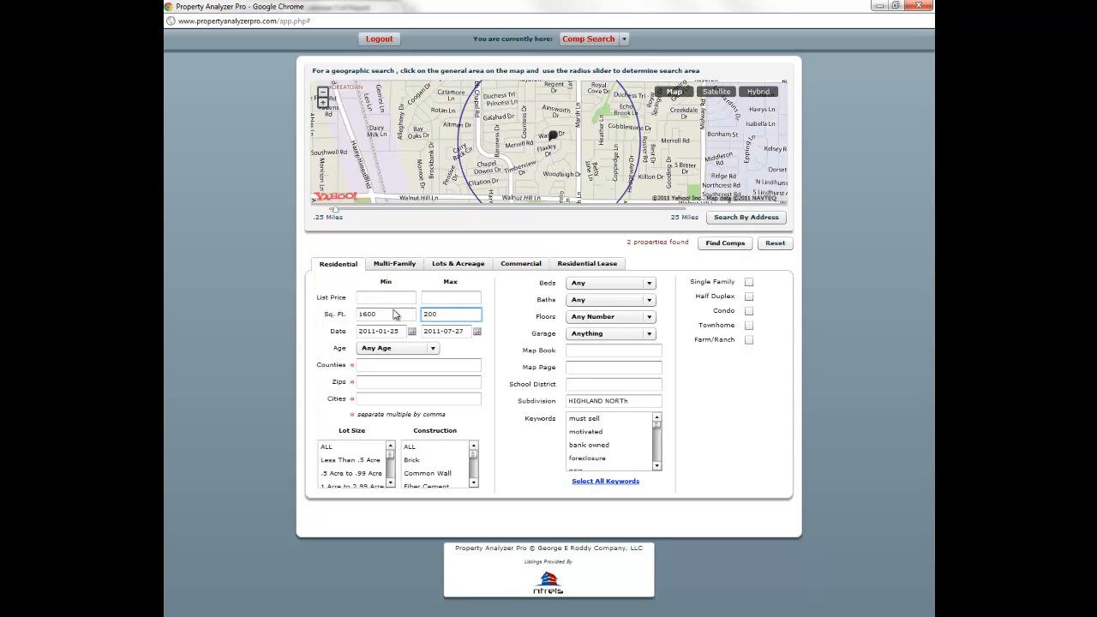
text(0)
key(Tab)
- Set county and city to Dallas, clear the HIGHLAND NORTH subdivision filter and rerun the search
click(439, 363)
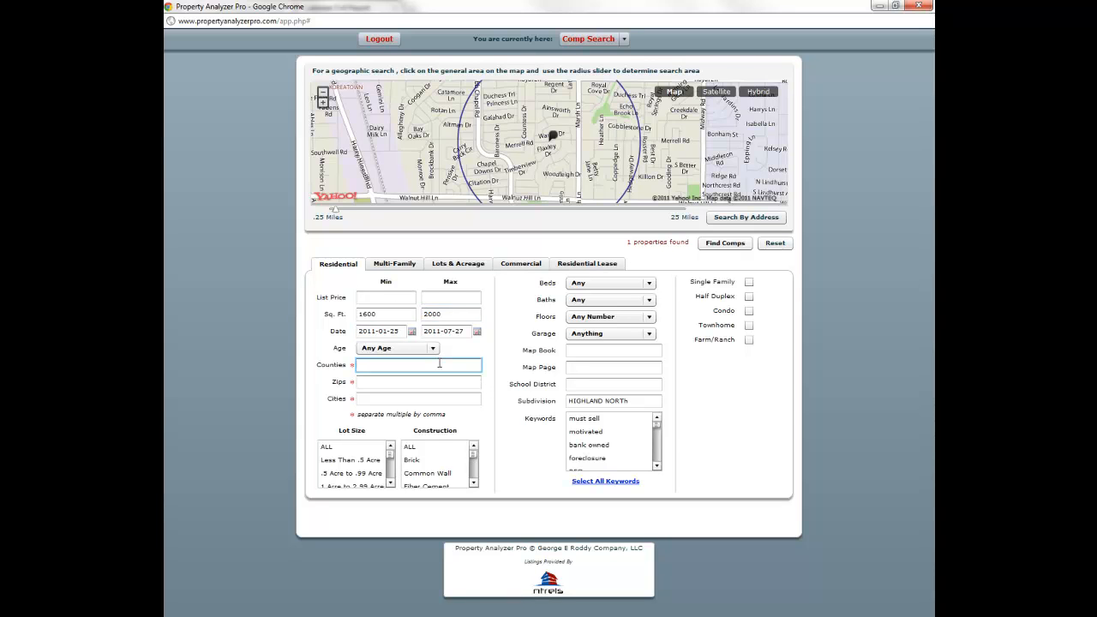
text(dallas)
key(Tab)
key(Tab)
text(dallas)
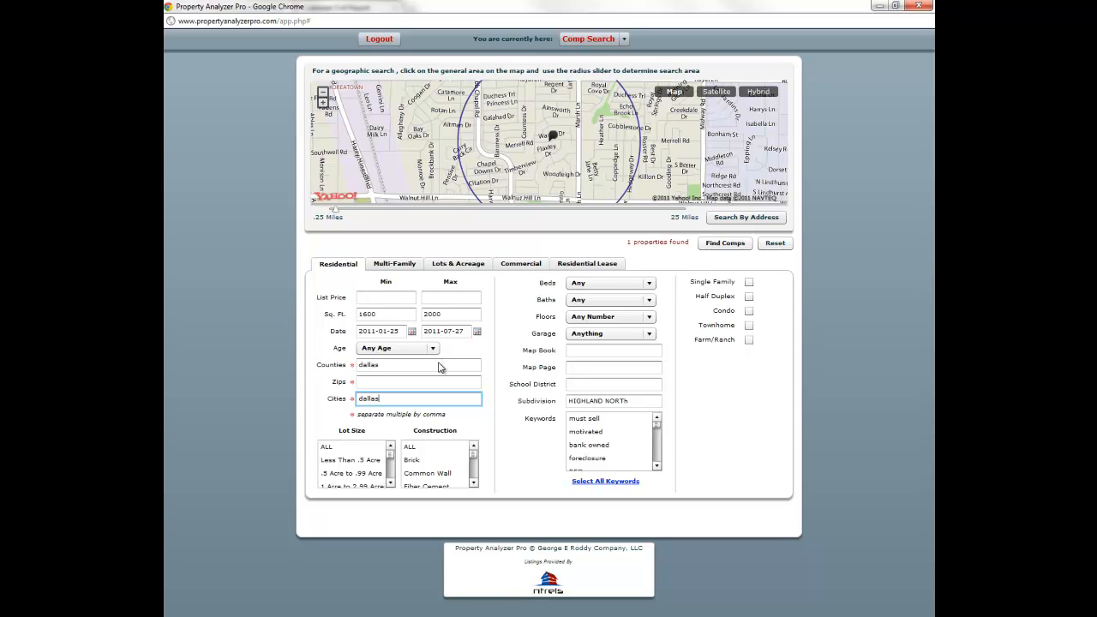
click(609, 352)
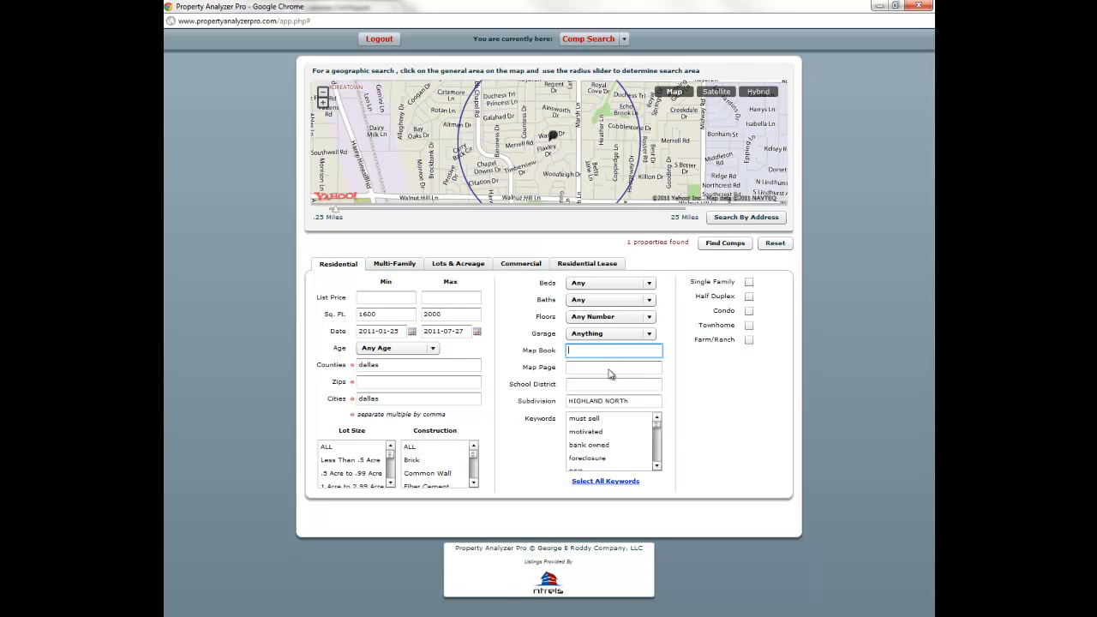
drag(569, 393, 567, 399)
key(BackSpace)
click(580, 384)
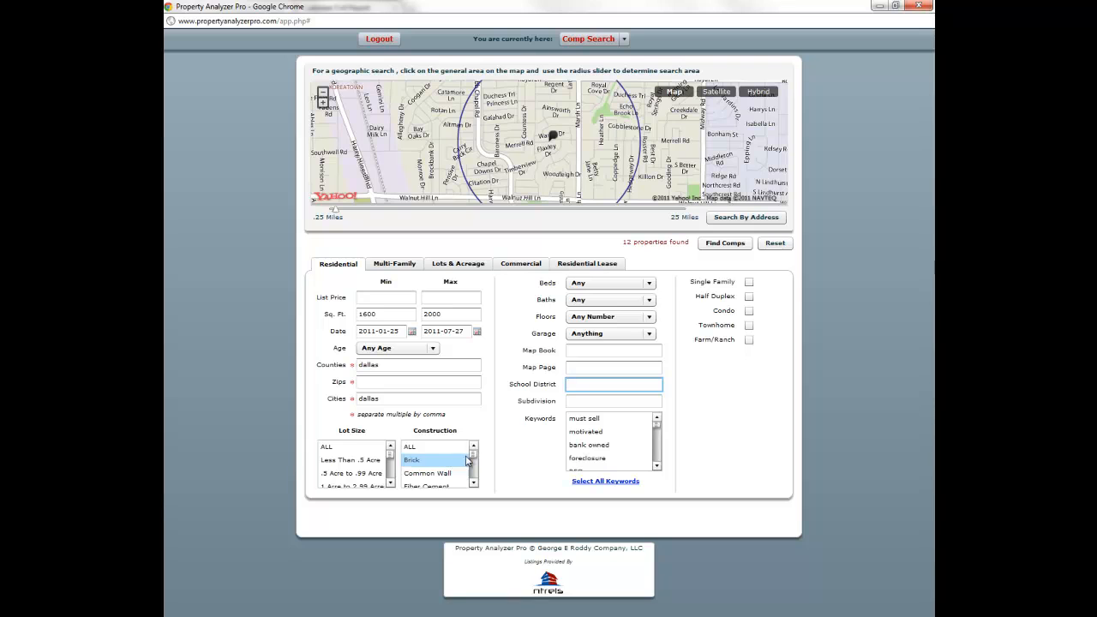
- Require 3+ bedrooms, 2+ baths, 2+ car garage, Single Story and Single Family
click(588, 284)
click(587, 333)
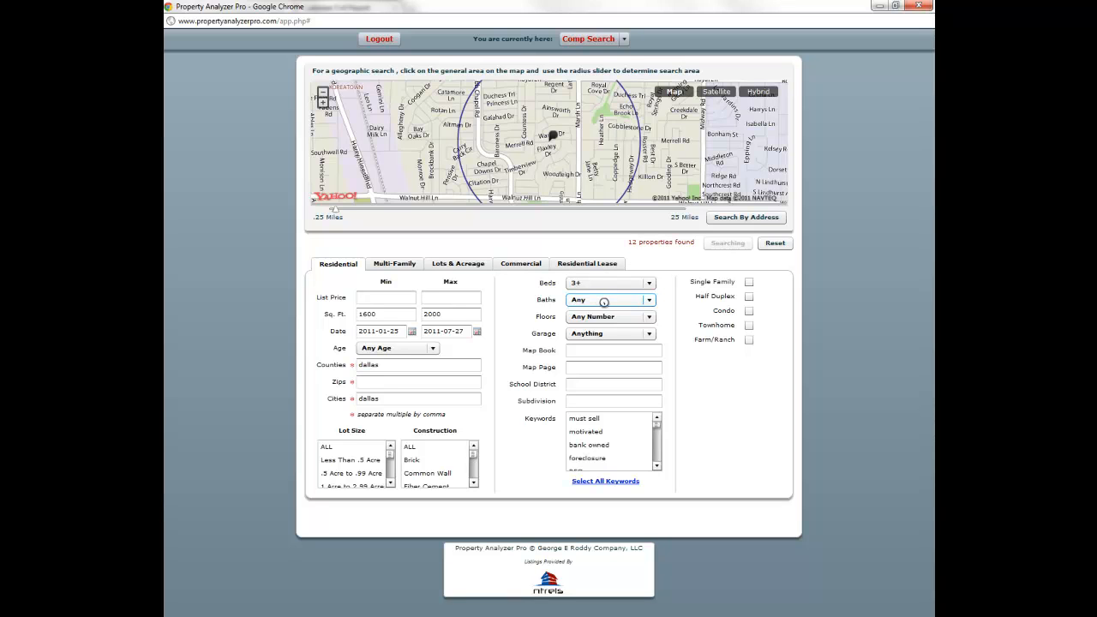
click(605, 304)
click(602, 336)
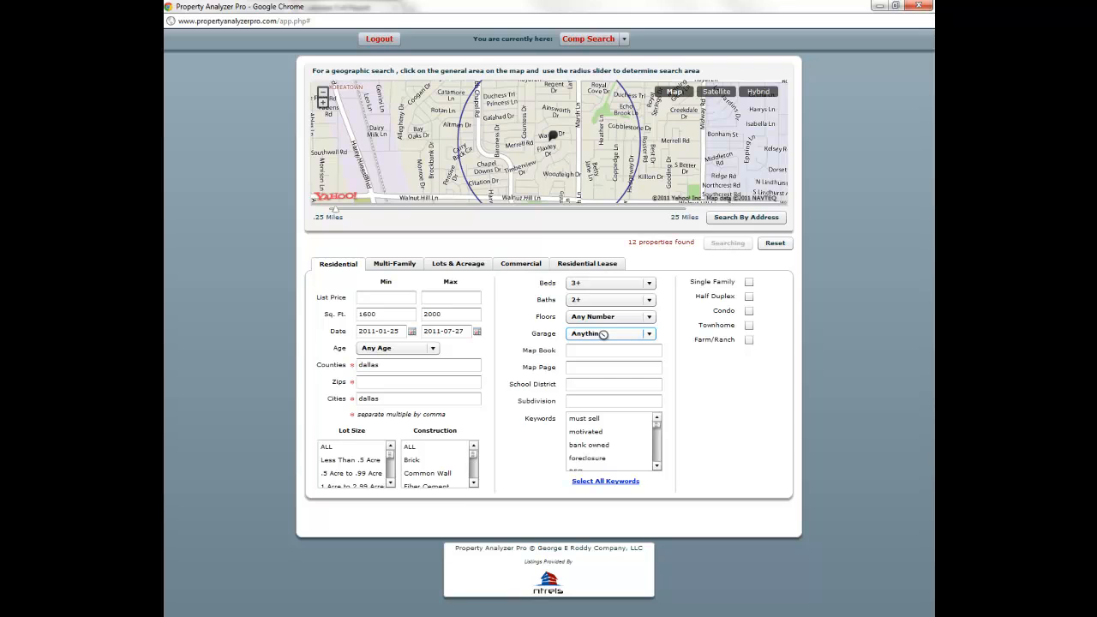
click(604, 334)
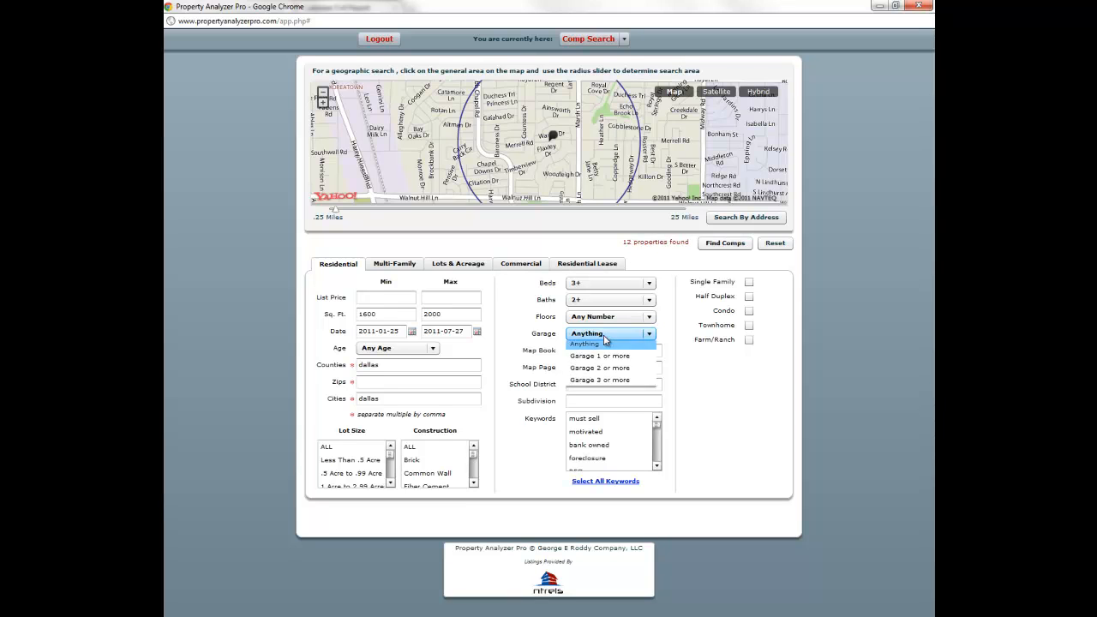
click(600, 371)
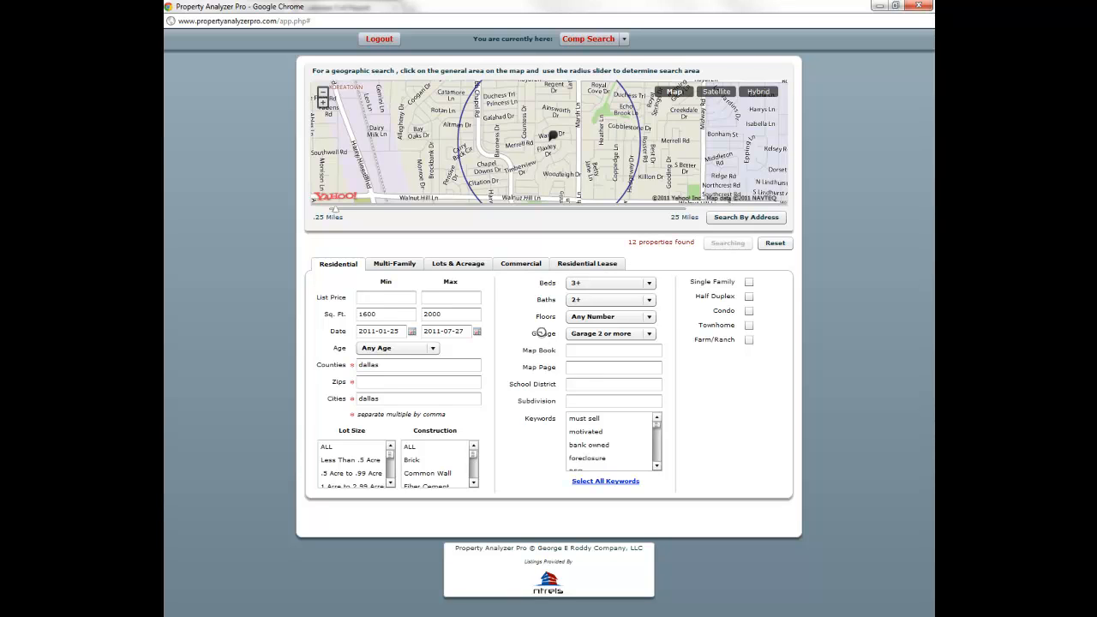
click(590, 318)
click(577, 342)
click(749, 282)
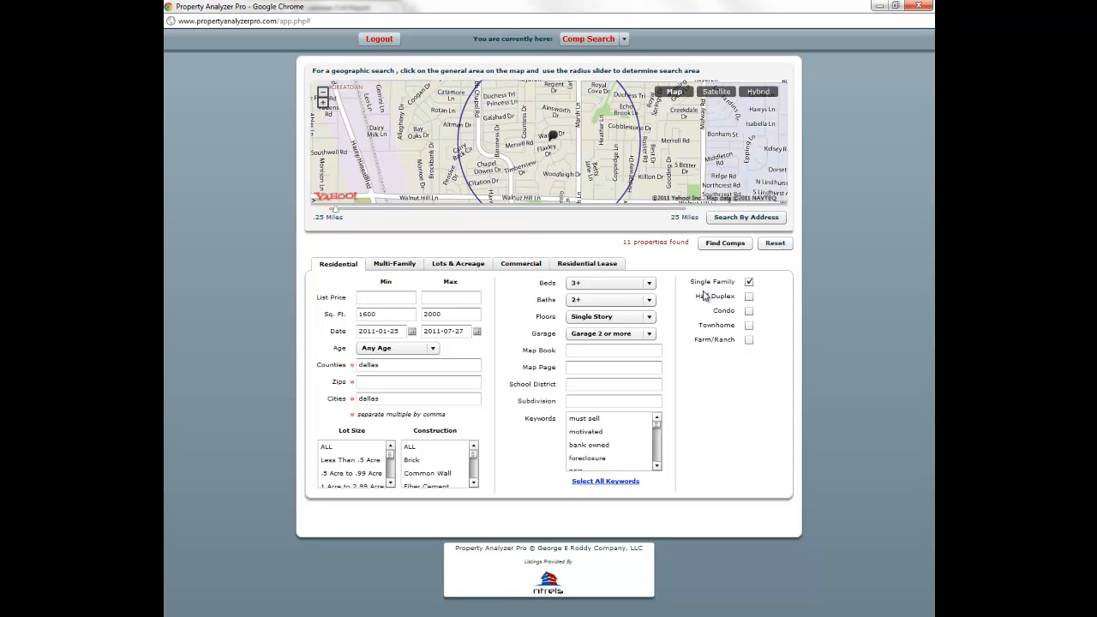
click(725, 245)
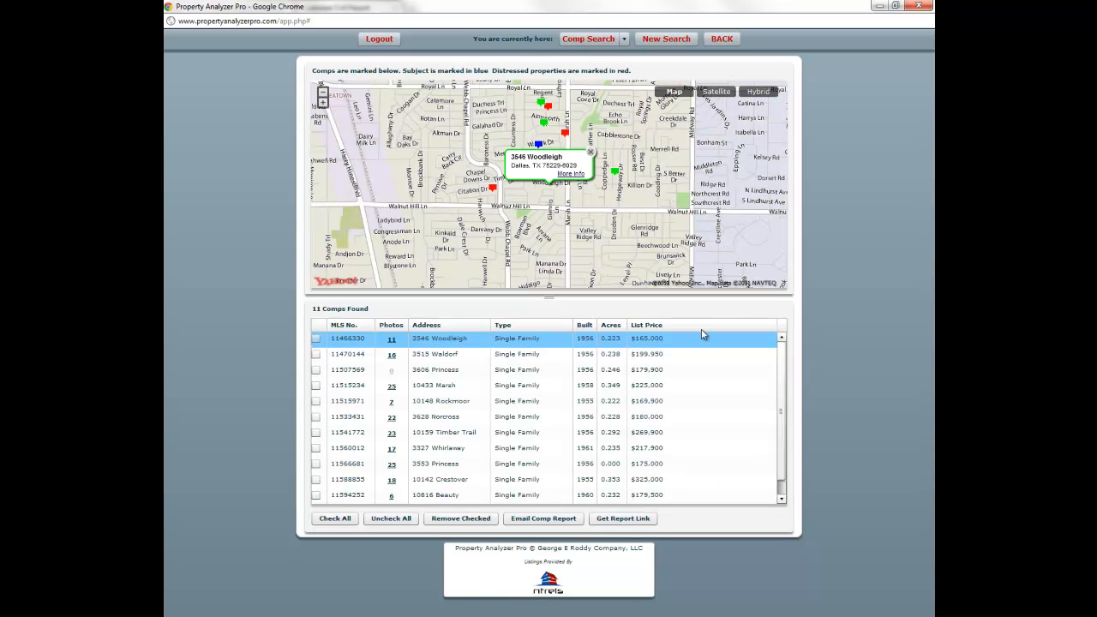
drag(785, 413, 786, 450)
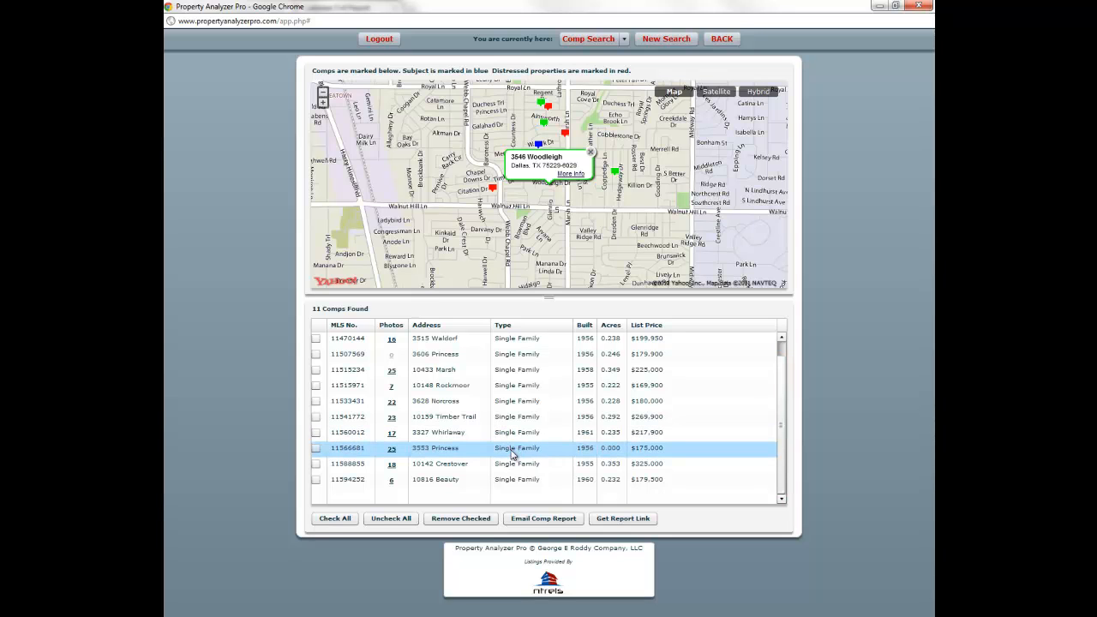
click(316, 464)
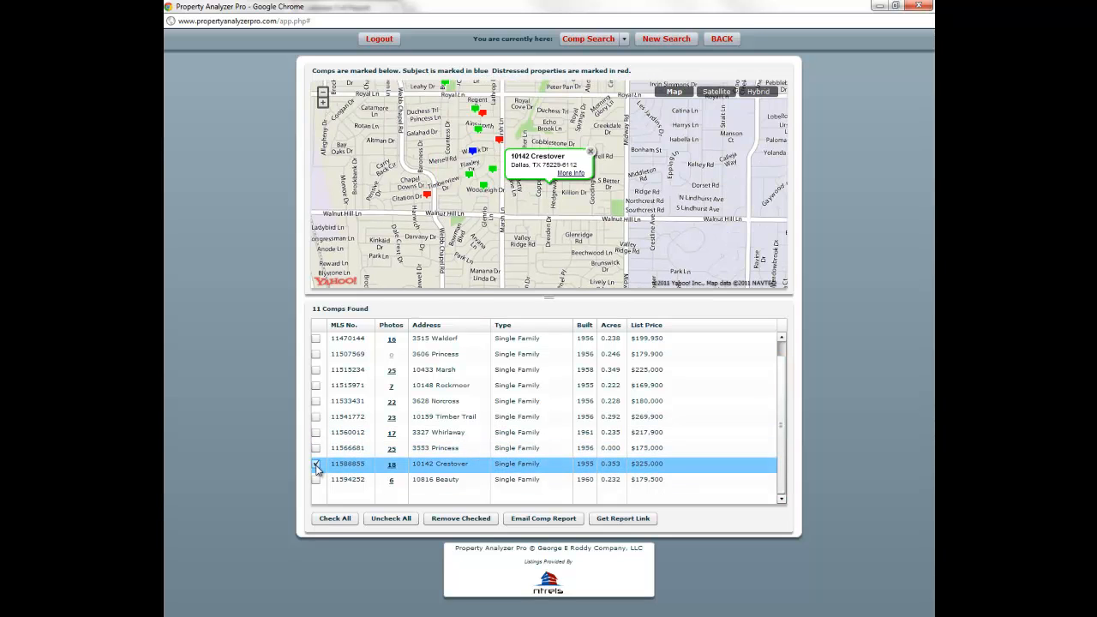
click(316, 417)
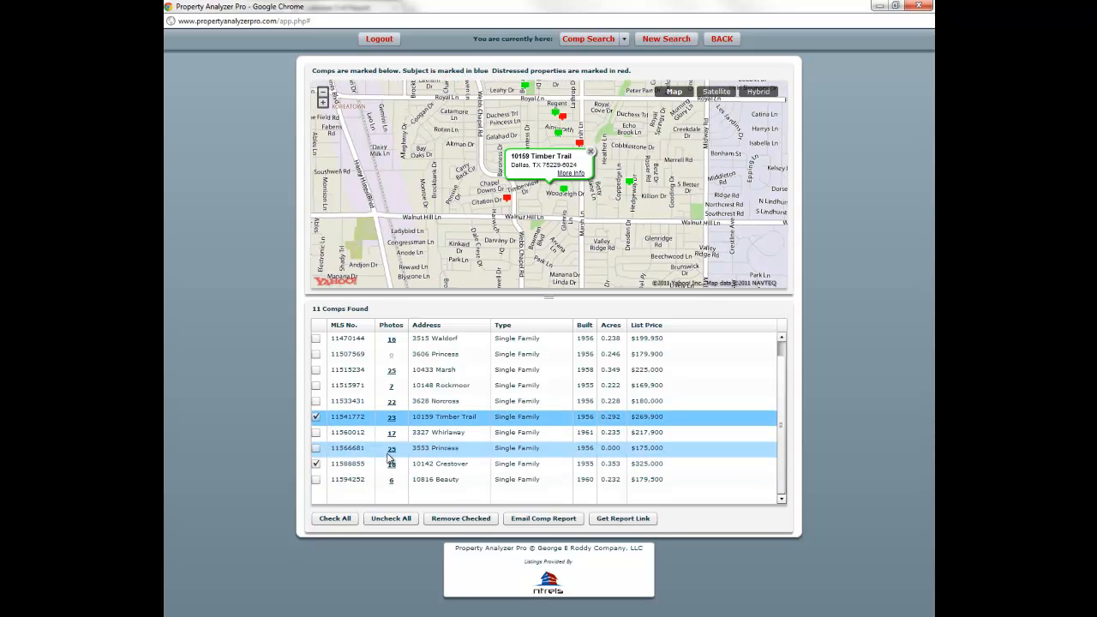
click(453, 521)
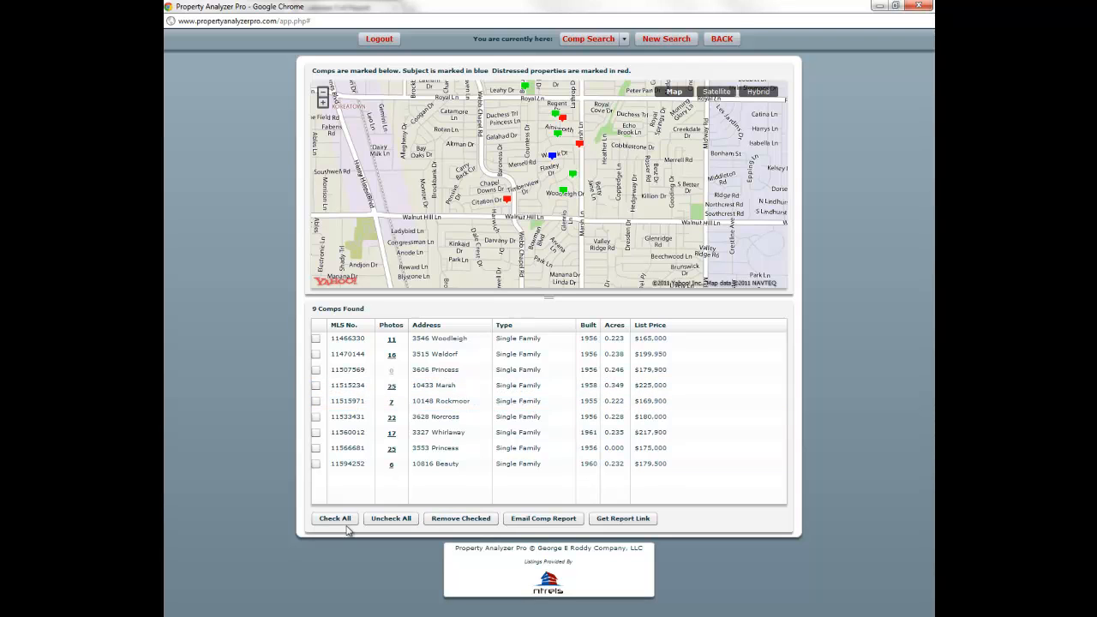
click(507, 202)
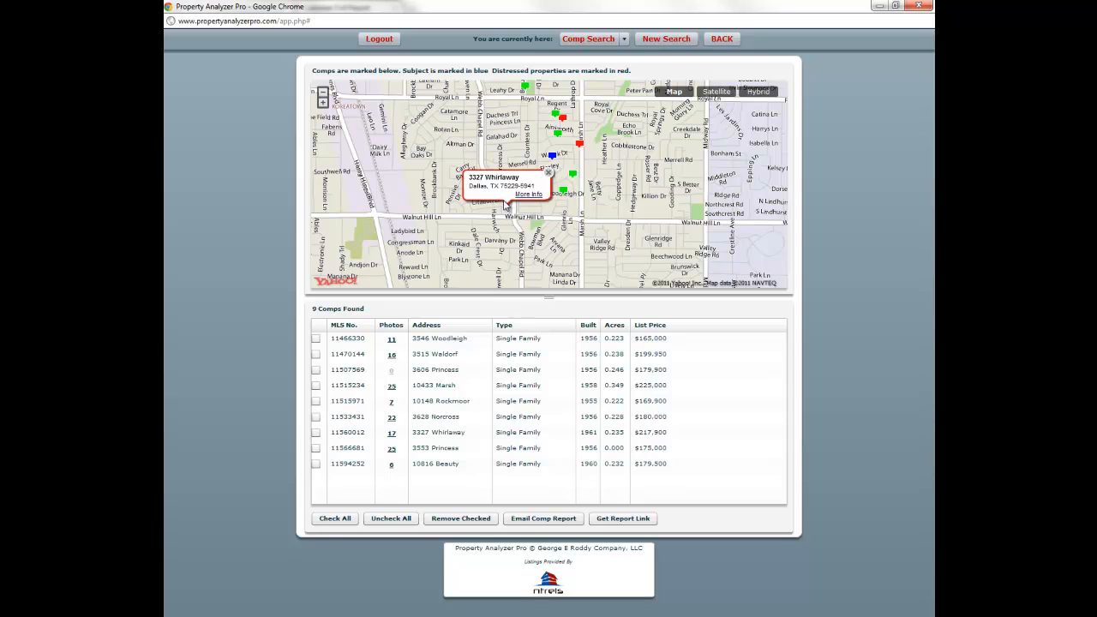
click(548, 177)
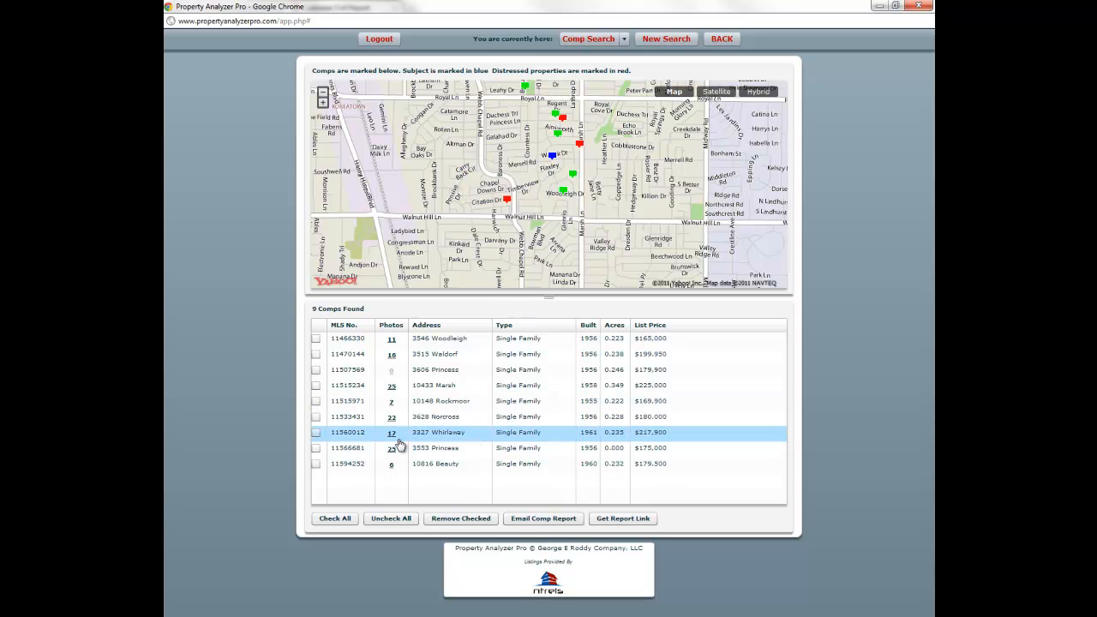
click(316, 433)
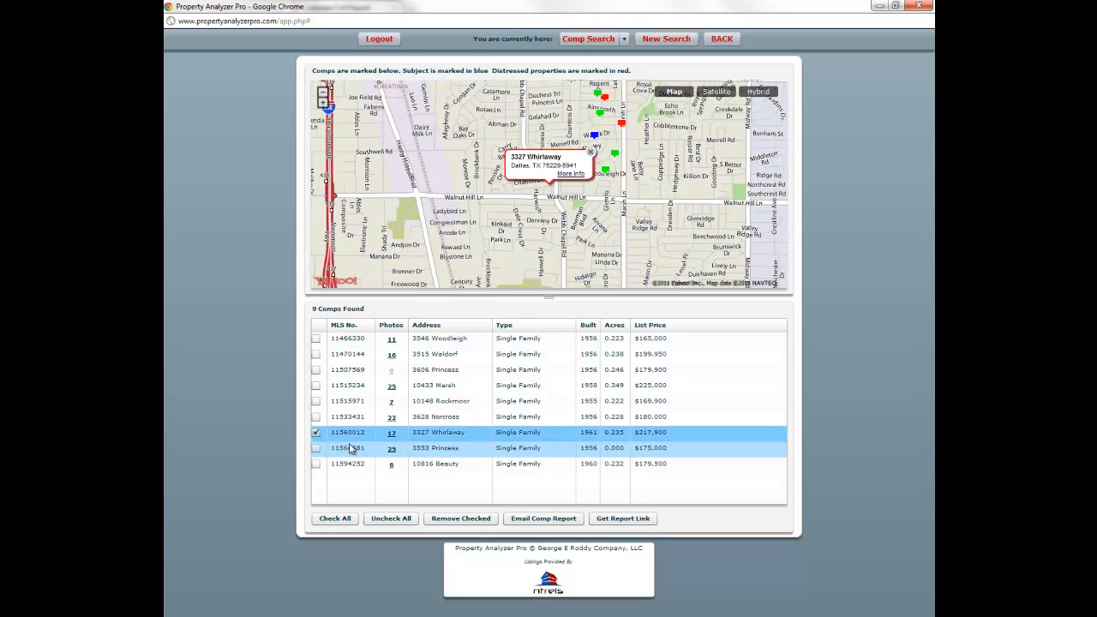
click(452, 522)
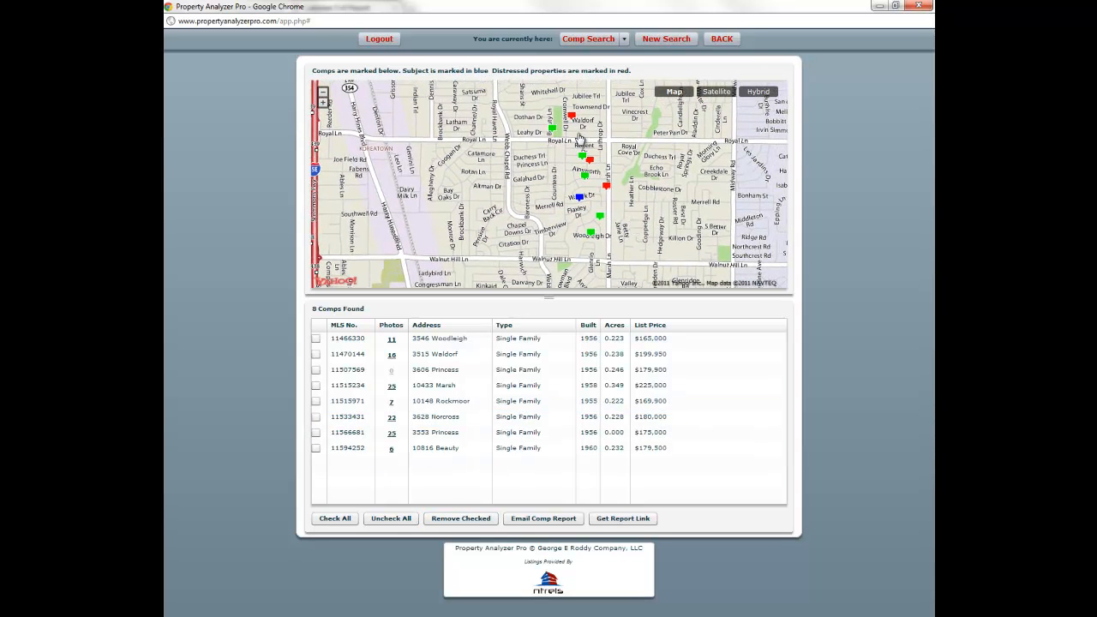
click(571, 116)
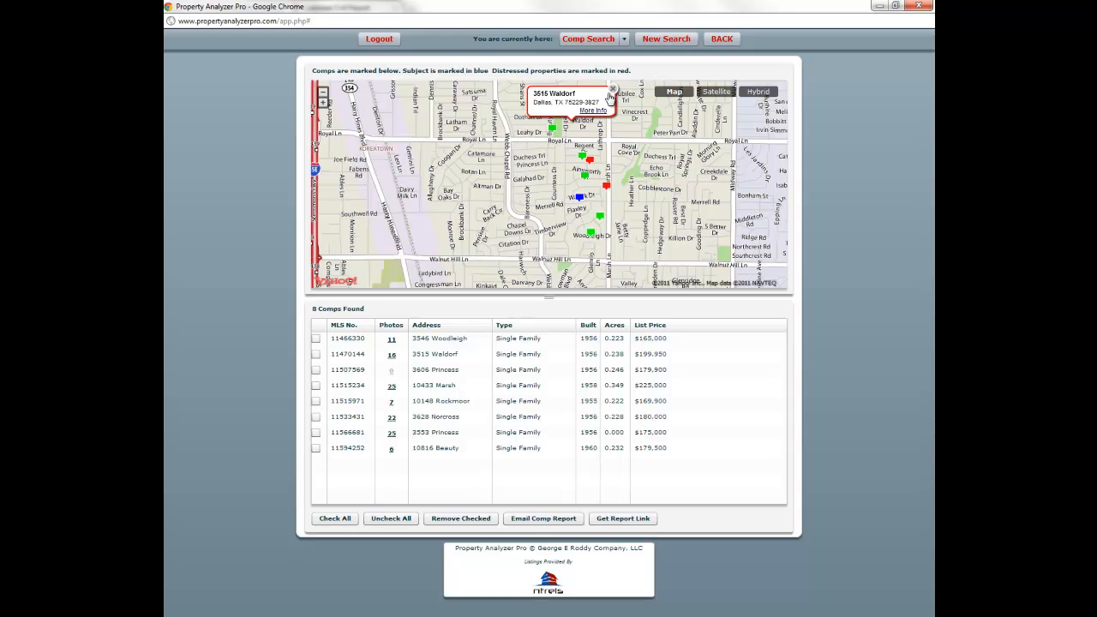
click(612, 88)
click(316, 354)
click(461, 518)
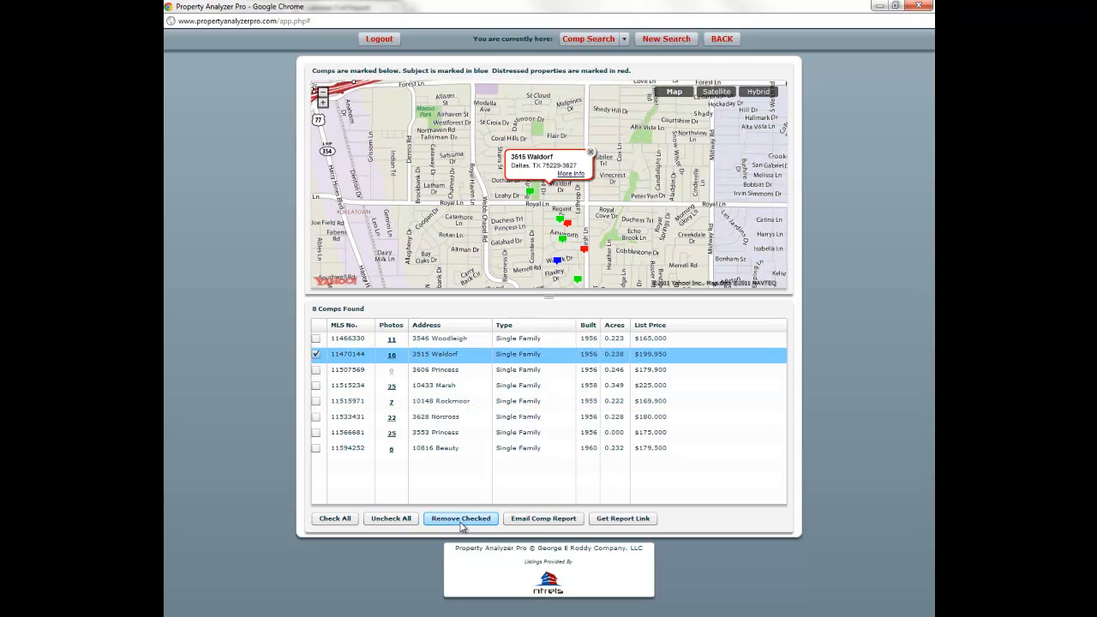
click(530, 192)
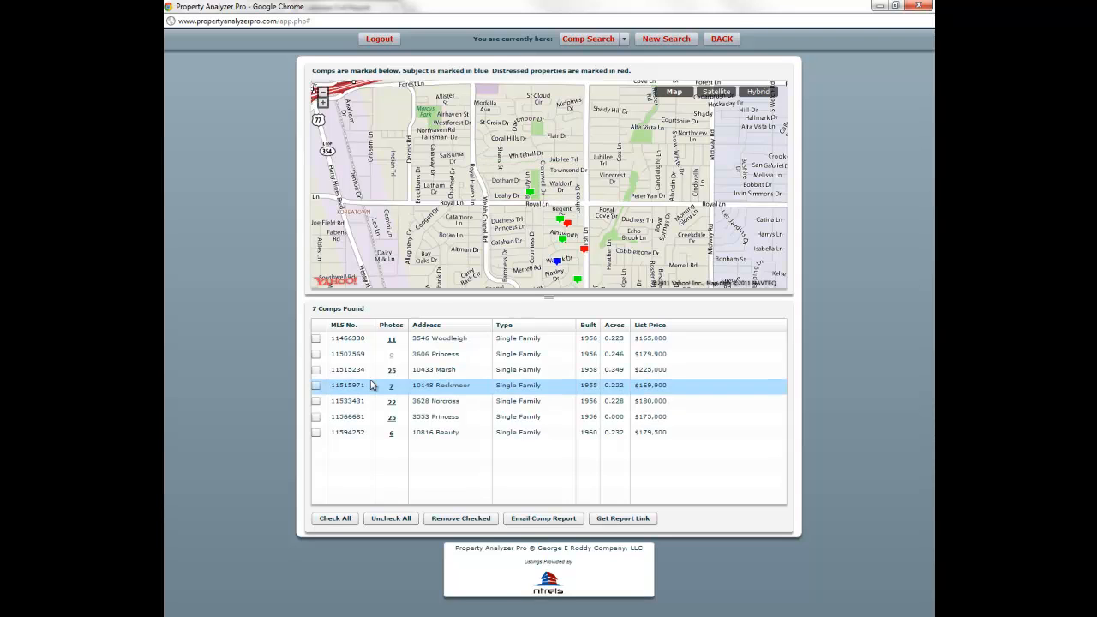
click(317, 433)
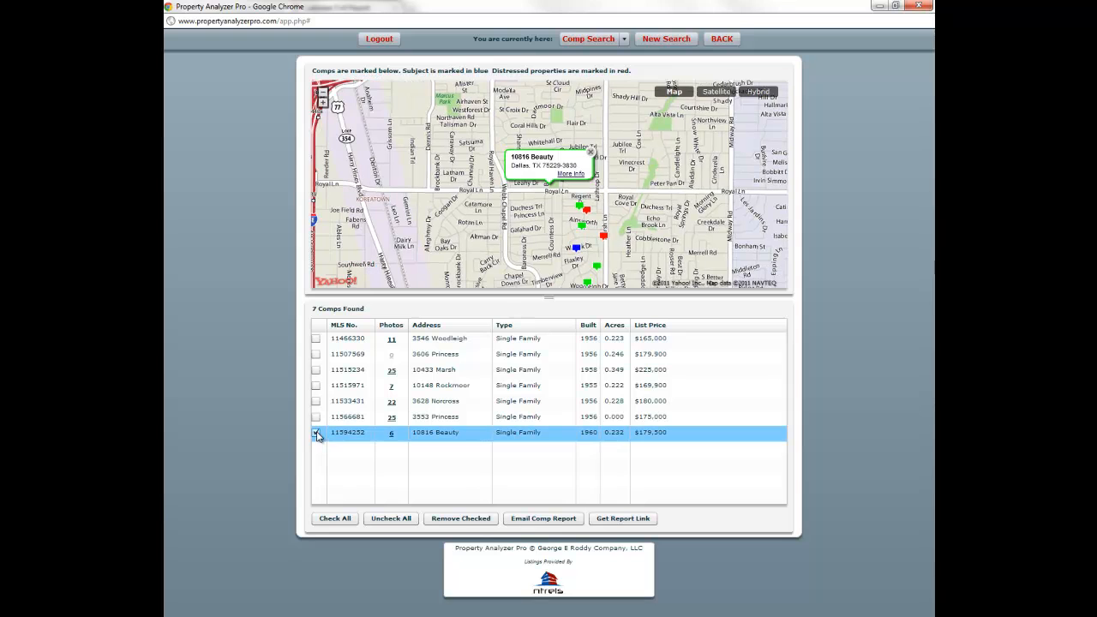
click(452, 523)
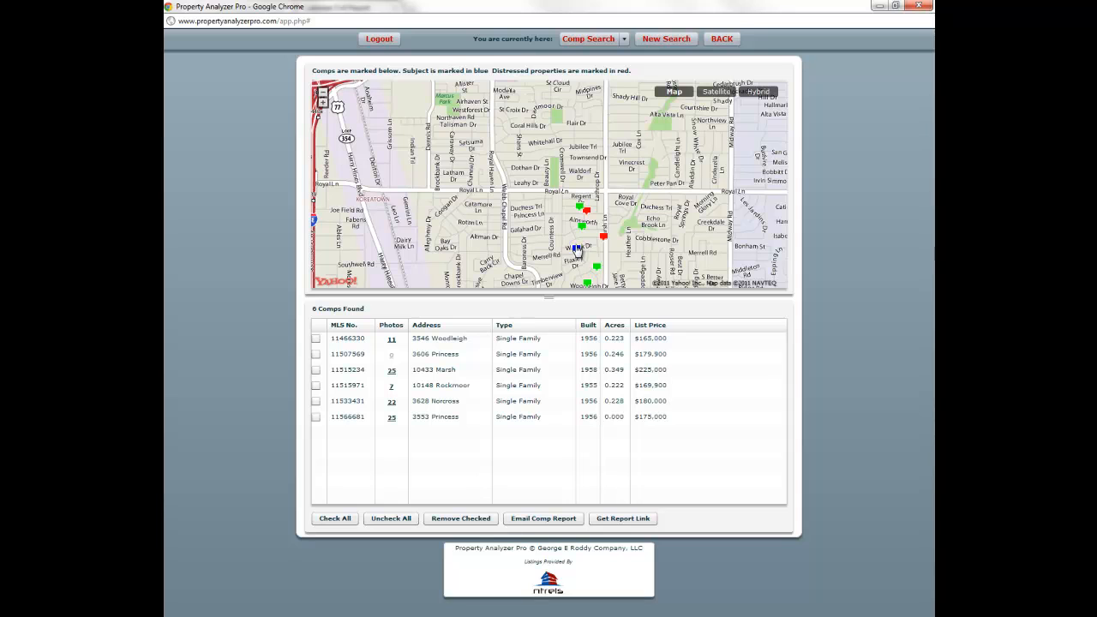
click(579, 249)
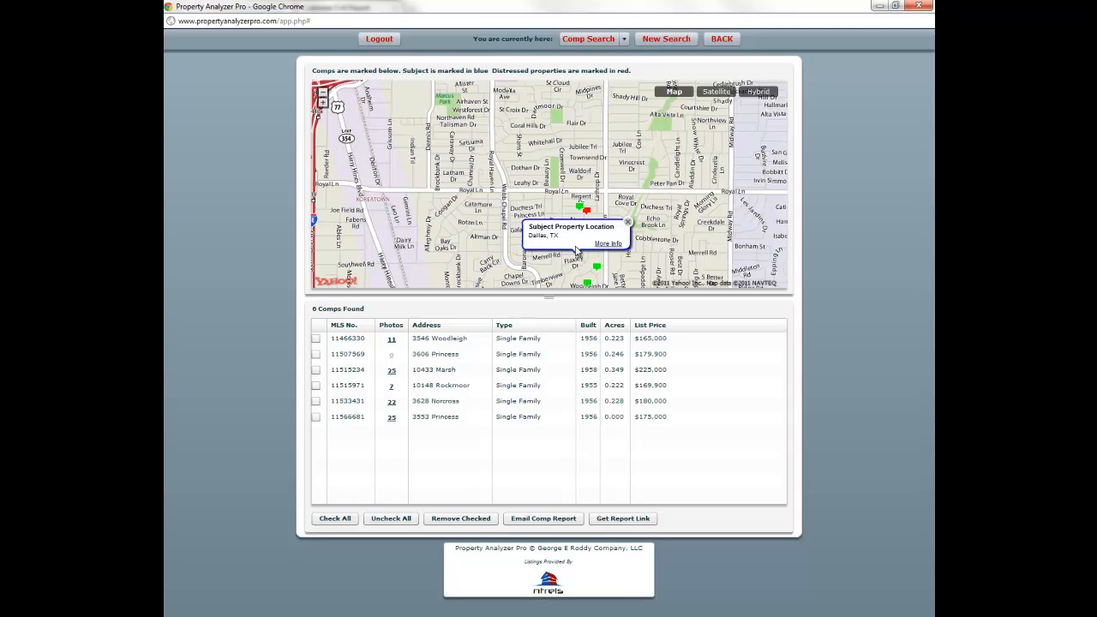
click(626, 222)
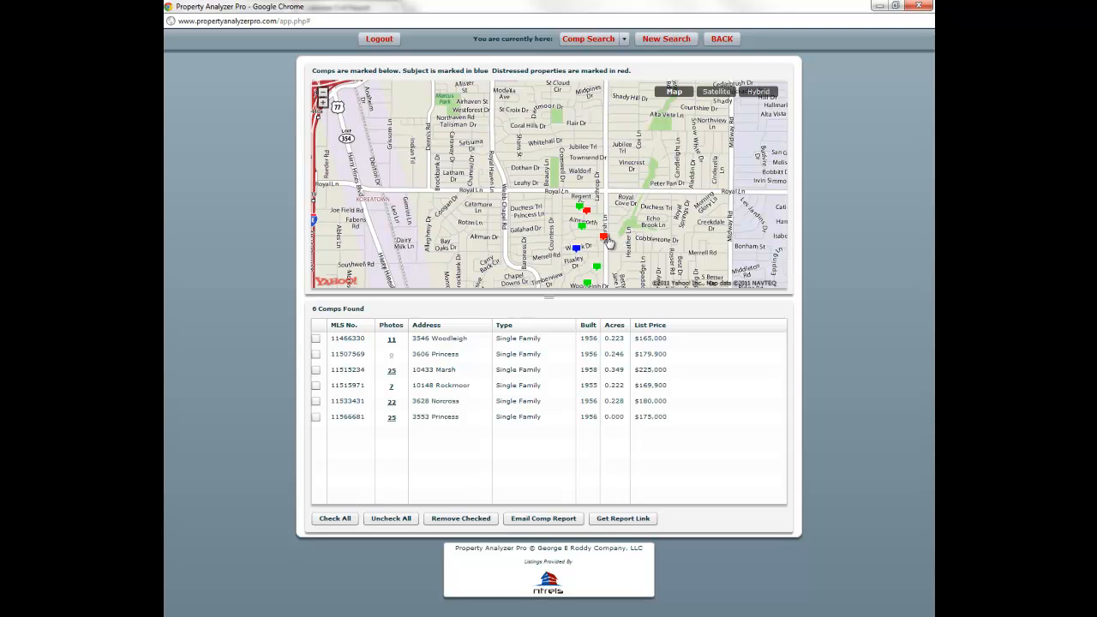
click(607, 242)
click(625, 232)
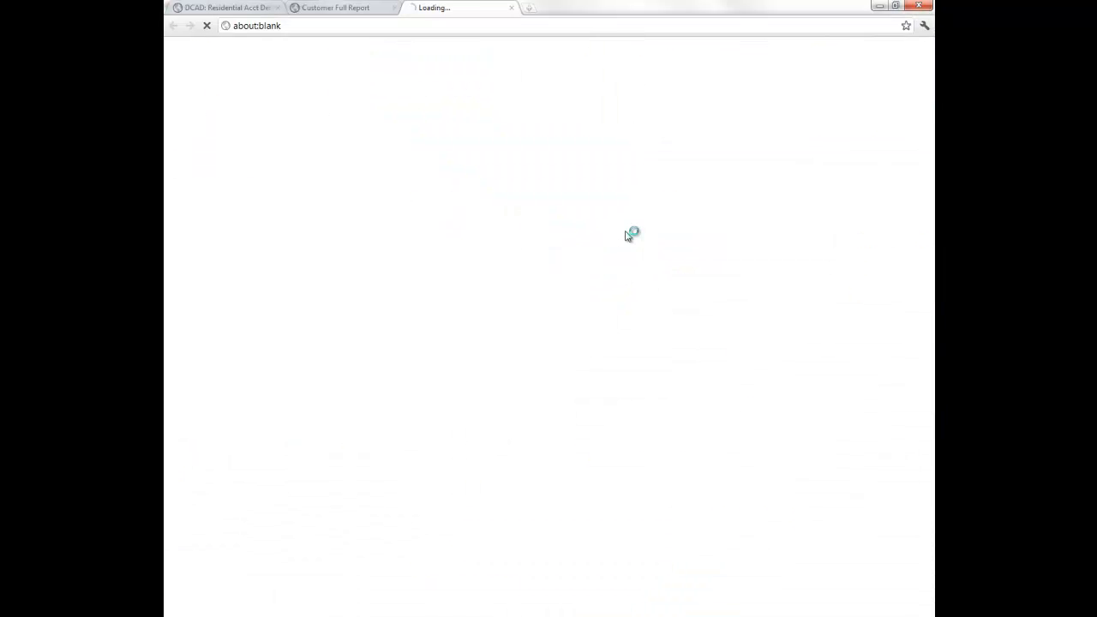
click(512, 9)
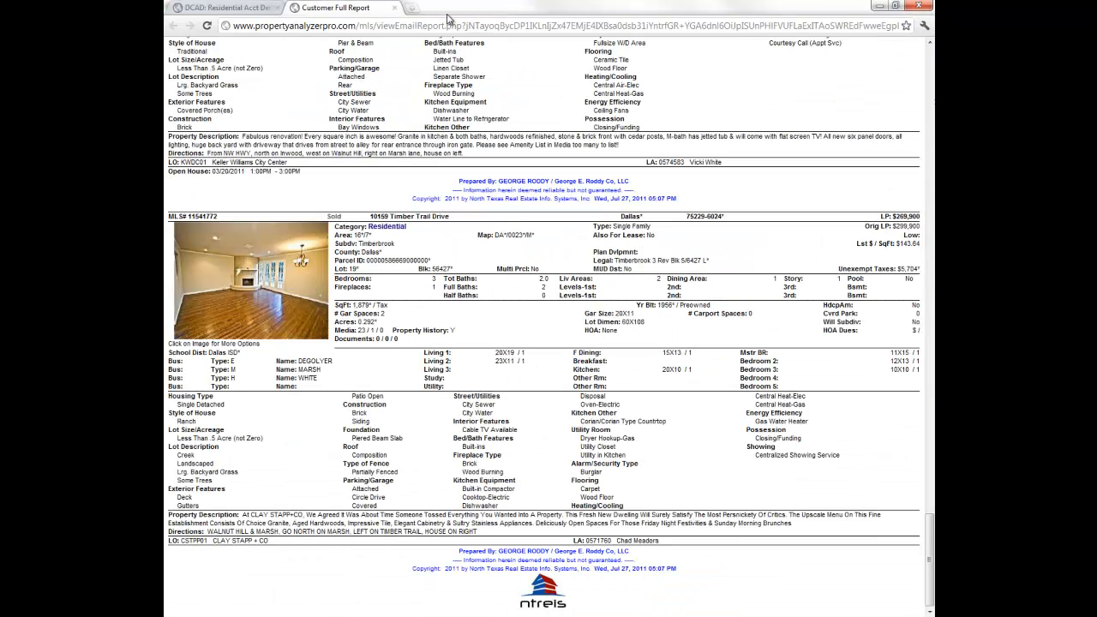
click(396, 8)
key(alt+Tab)
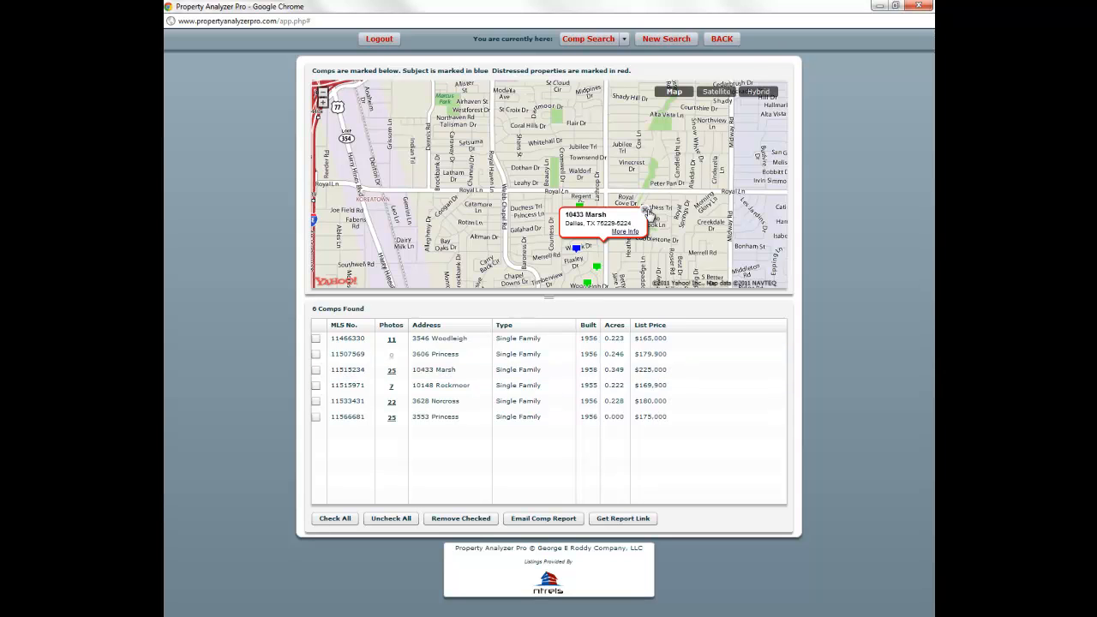
click(644, 210)
drag(631, 241, 616, 207)
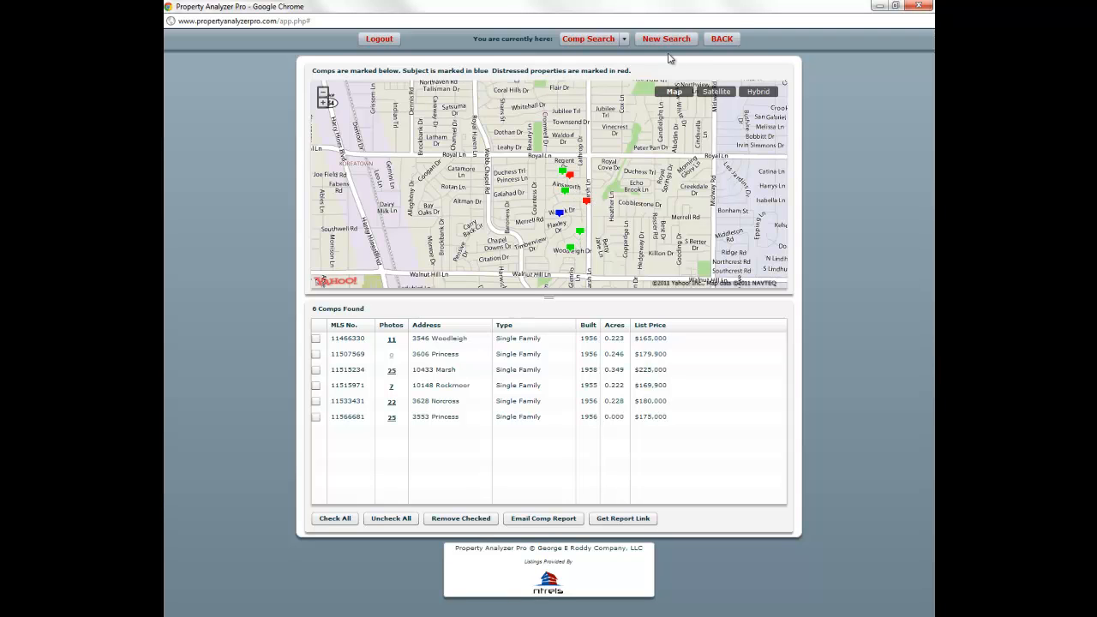
- Shrink the radius slightly around the subject and rerun Find Comps, yielding 7 comps
click(710, 36)
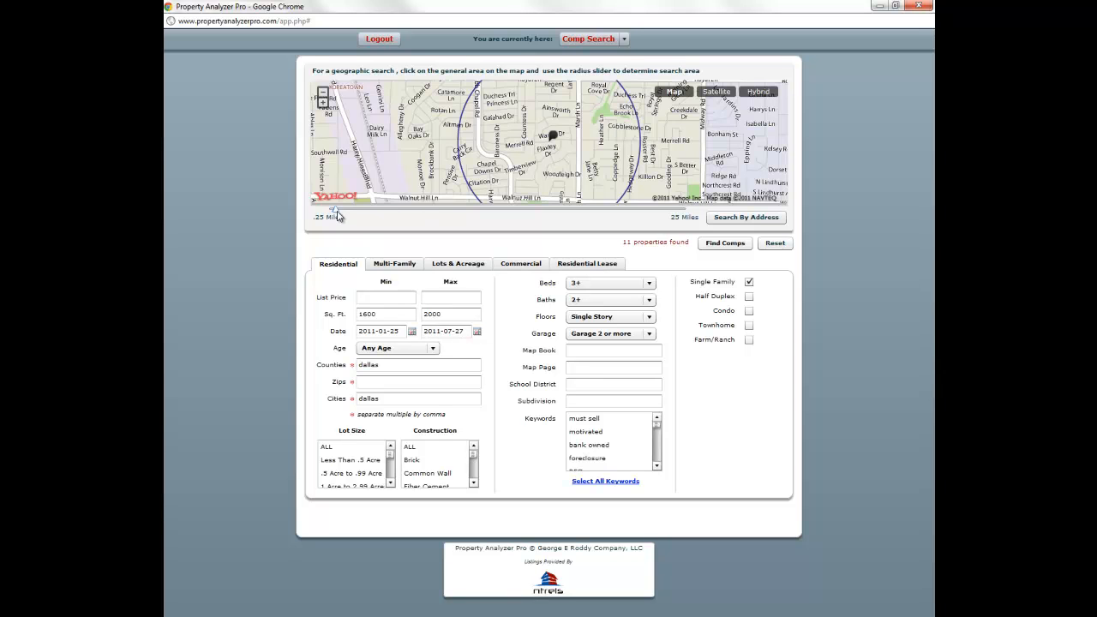
drag(337, 213, 331, 212)
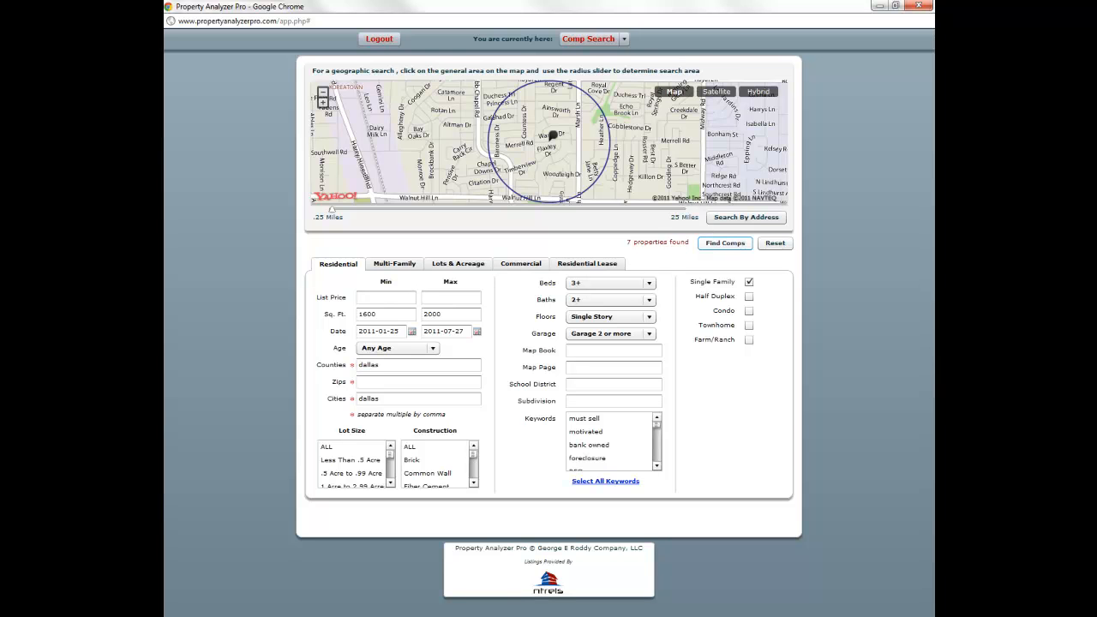
click(717, 246)
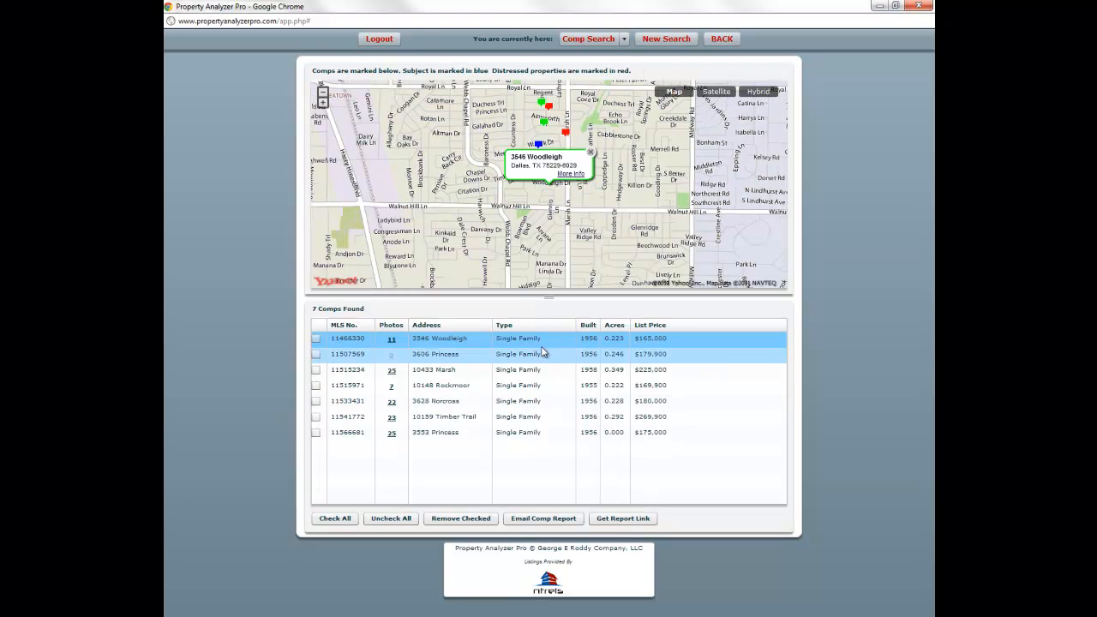
click(589, 151)
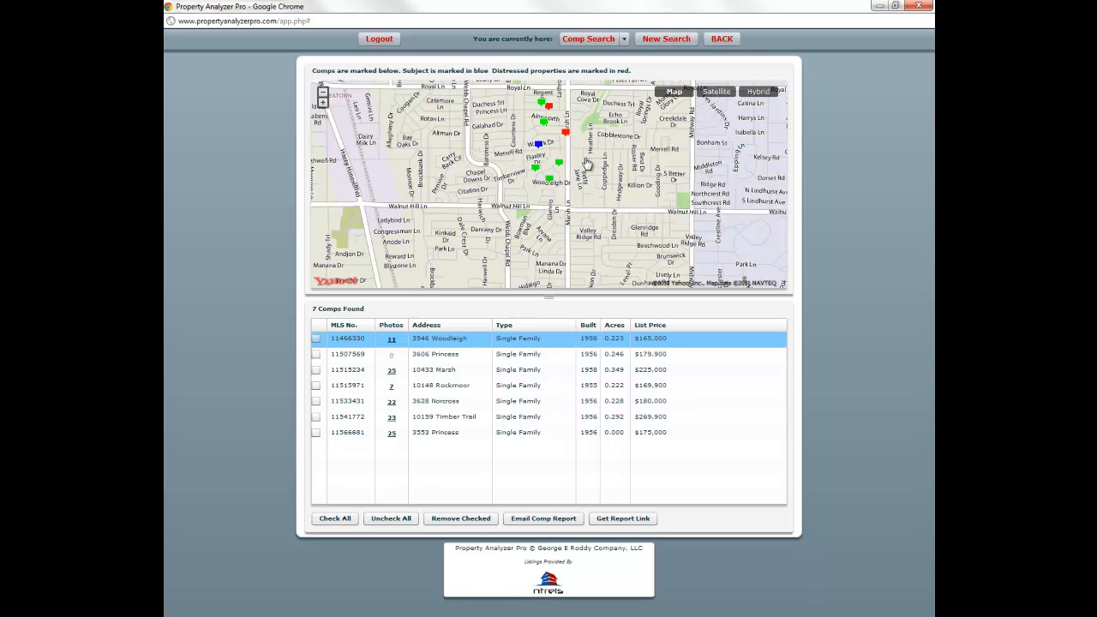
click(719, 39)
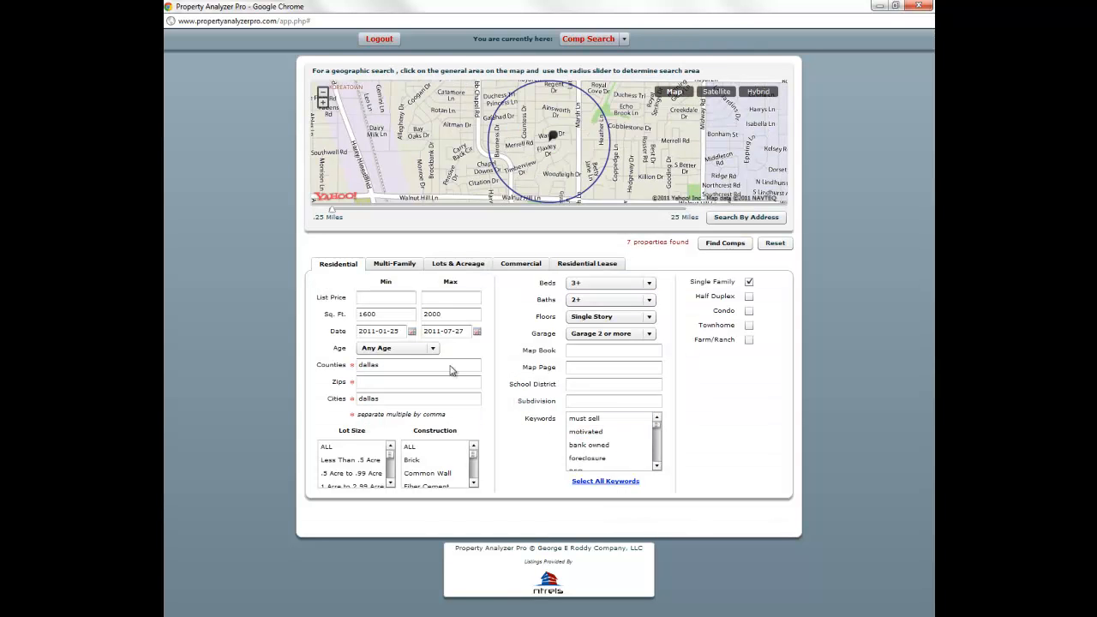
- Set Sq. Ft. Min 1500 and Max 2100, then rerun Find Comps for 8 comps ($165,000–$269,900)
click(402, 316)
key(Tab)
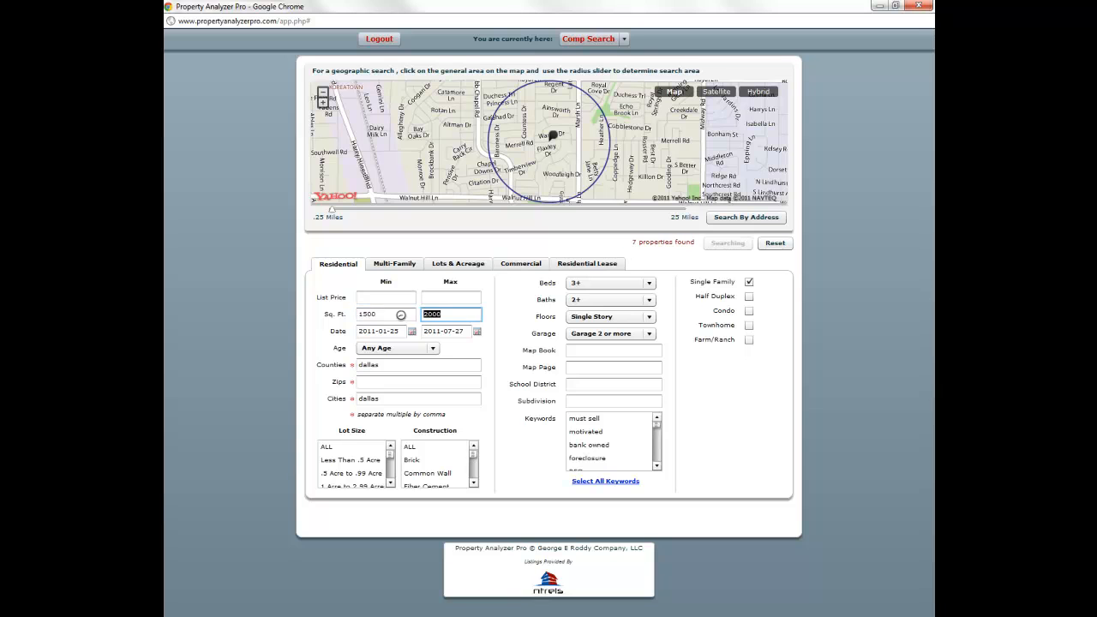
text(21)
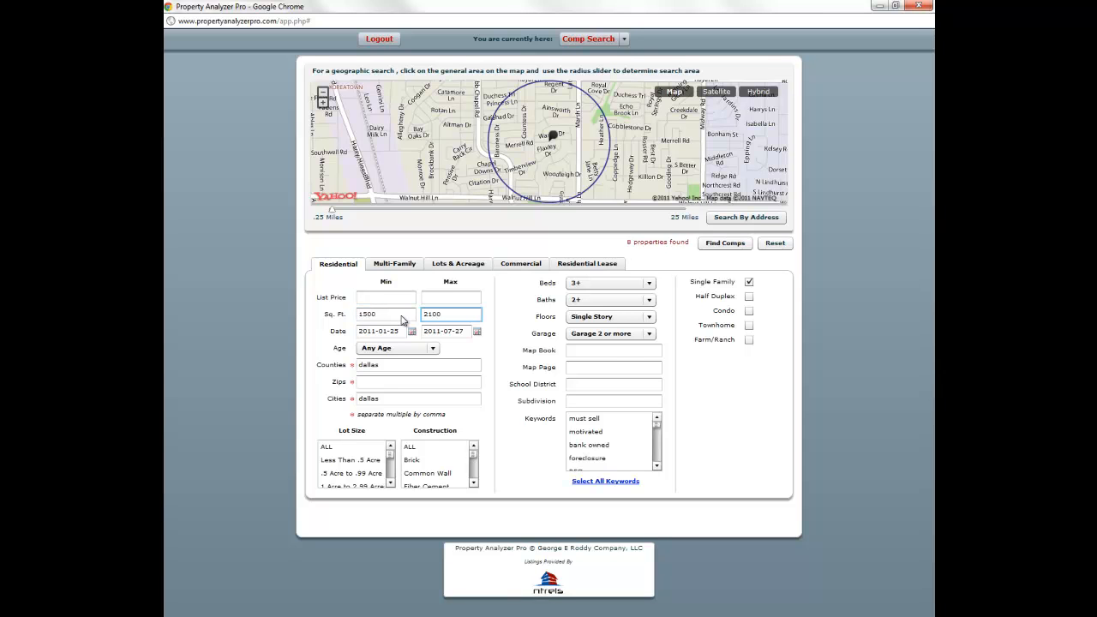
click(401, 316)
click(725, 244)
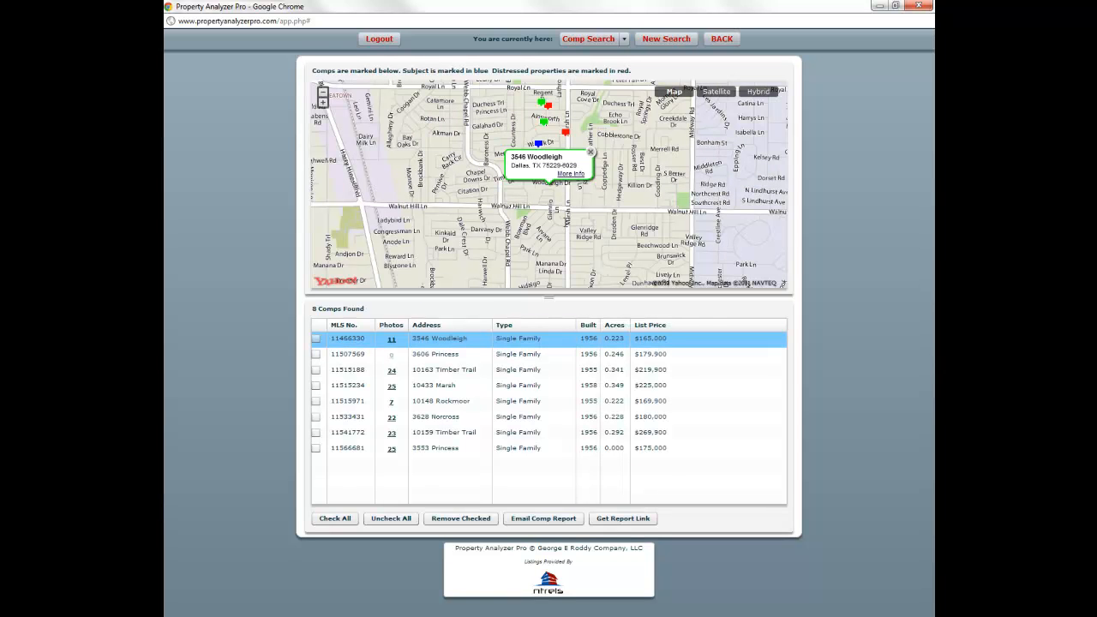
- Check all 8 comps, view their CMA report ($110.33 average per sq ft), then close it
click(590, 151)
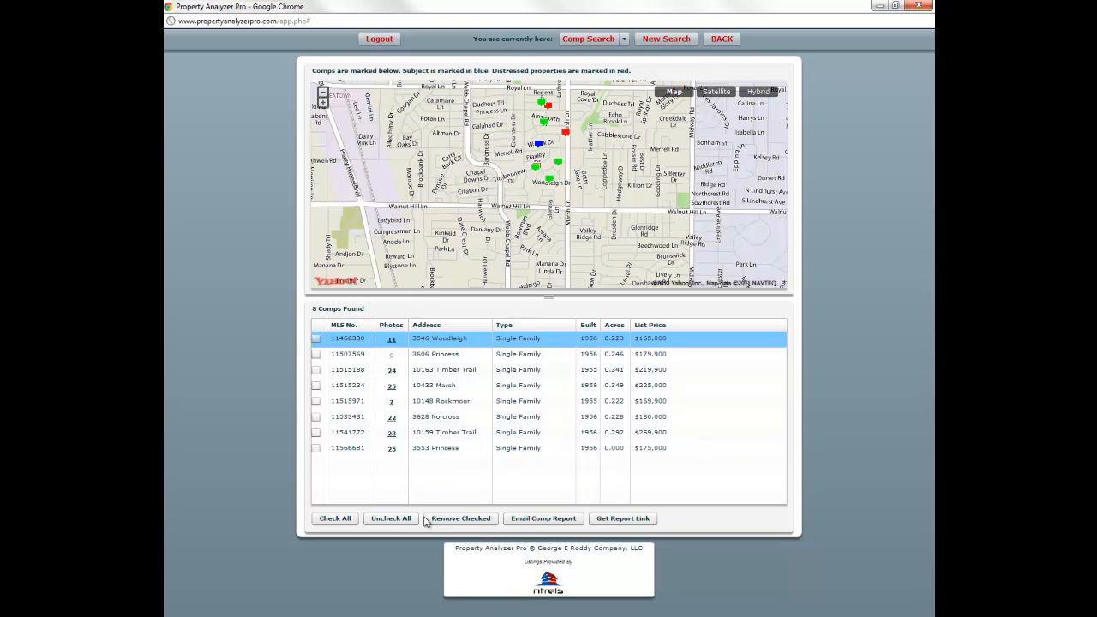
click(341, 517)
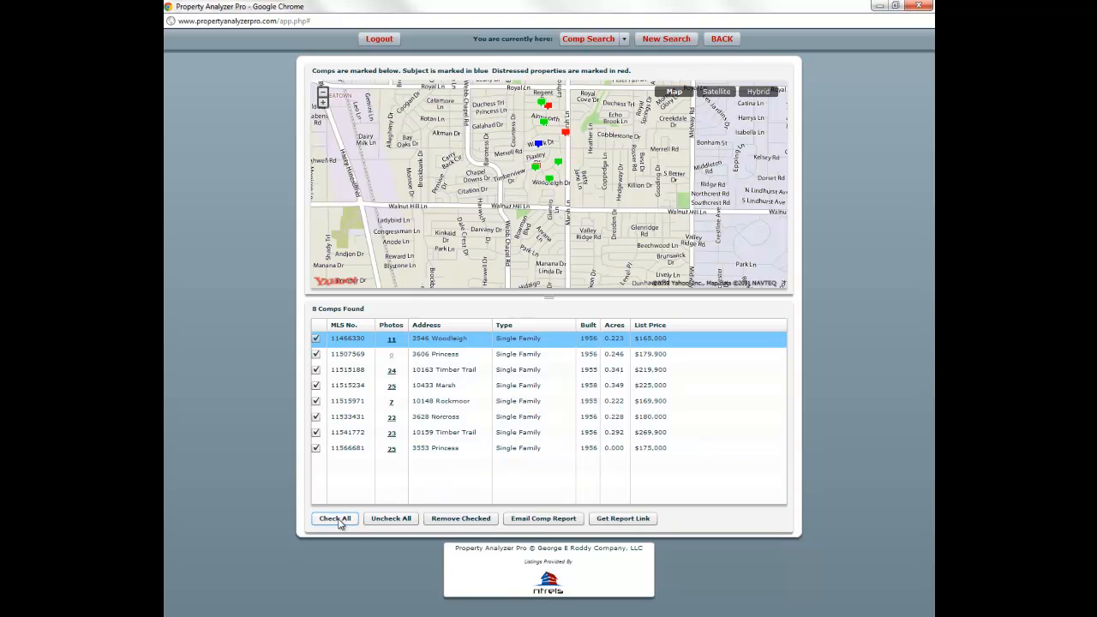
click(626, 518)
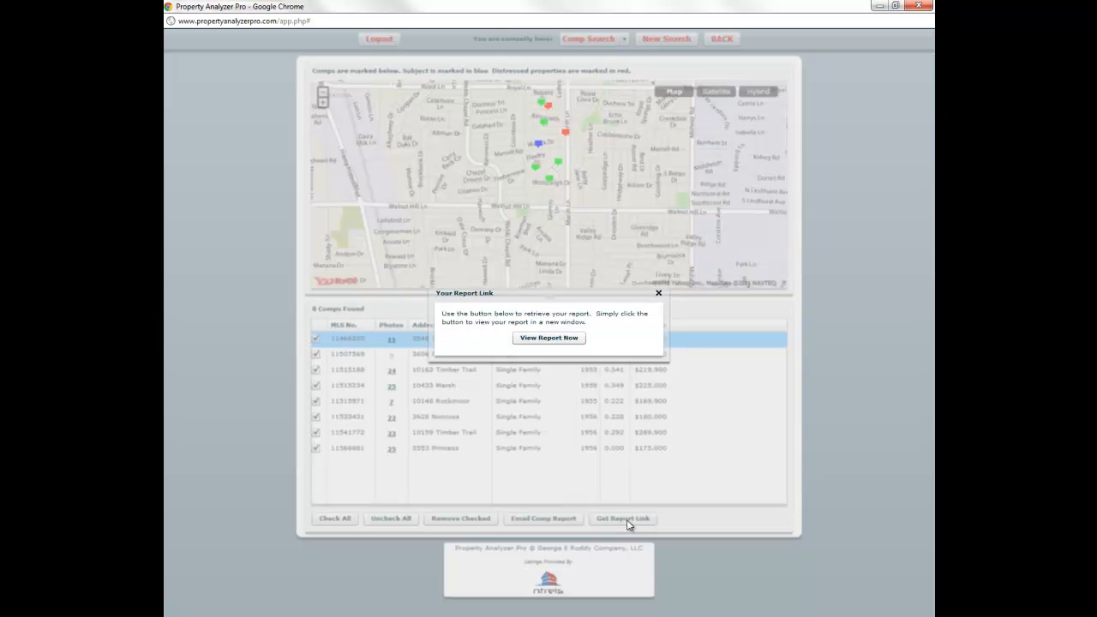
click(559, 340)
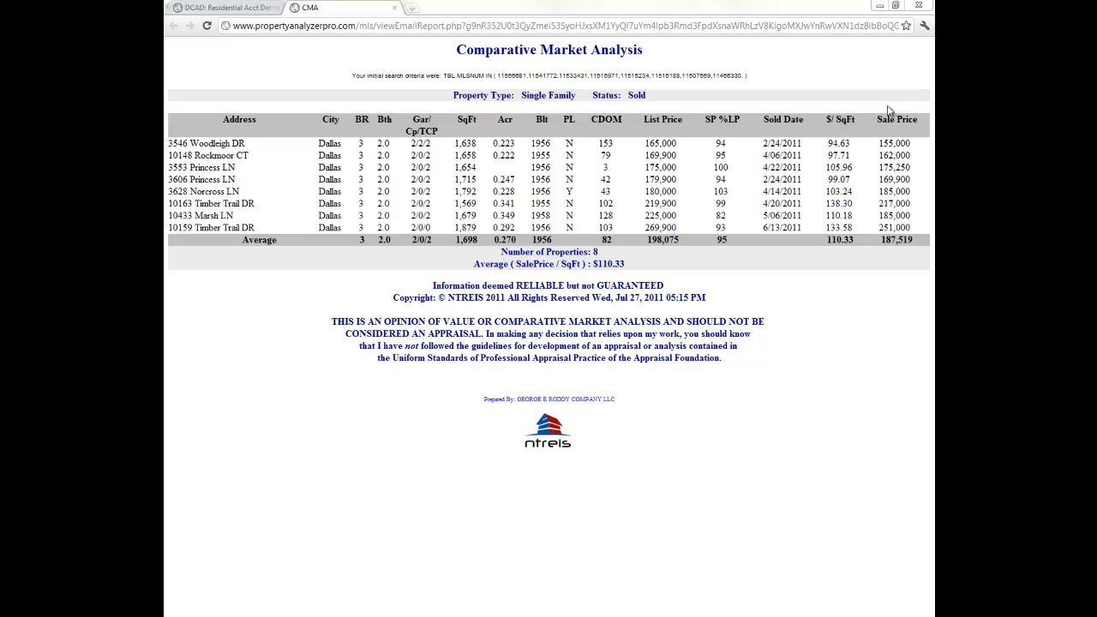
click(395, 8)
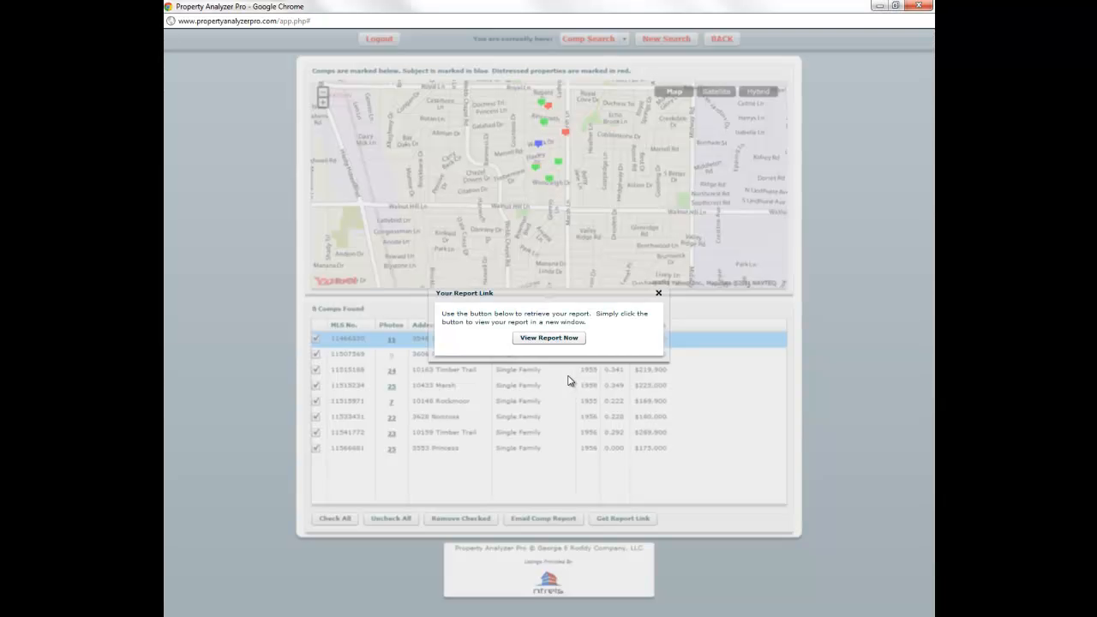
click(658, 294)
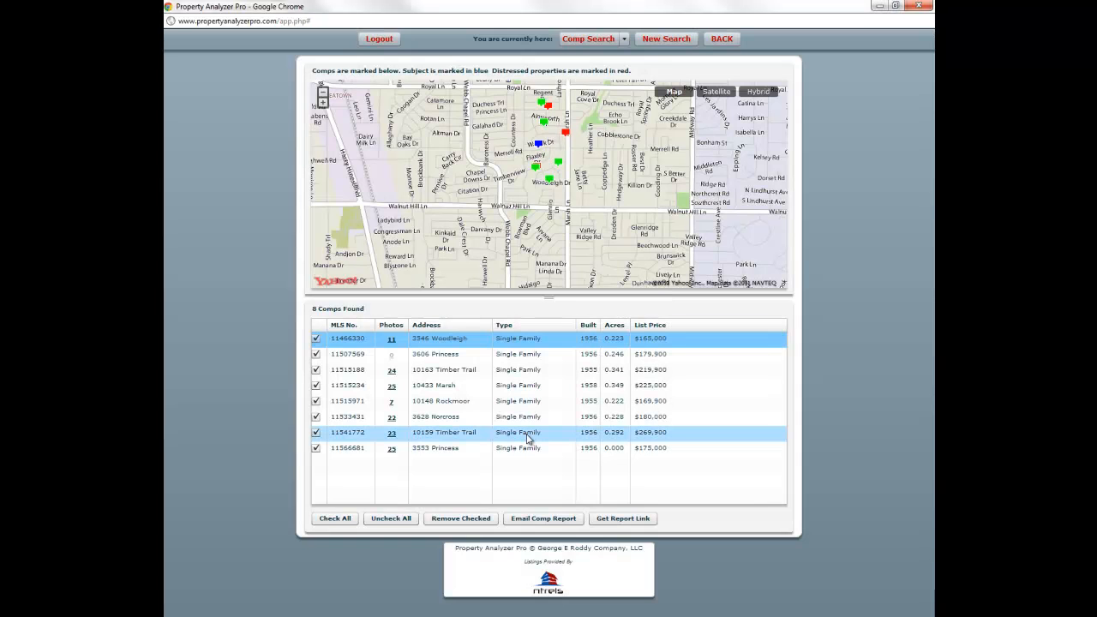
click(317, 434)
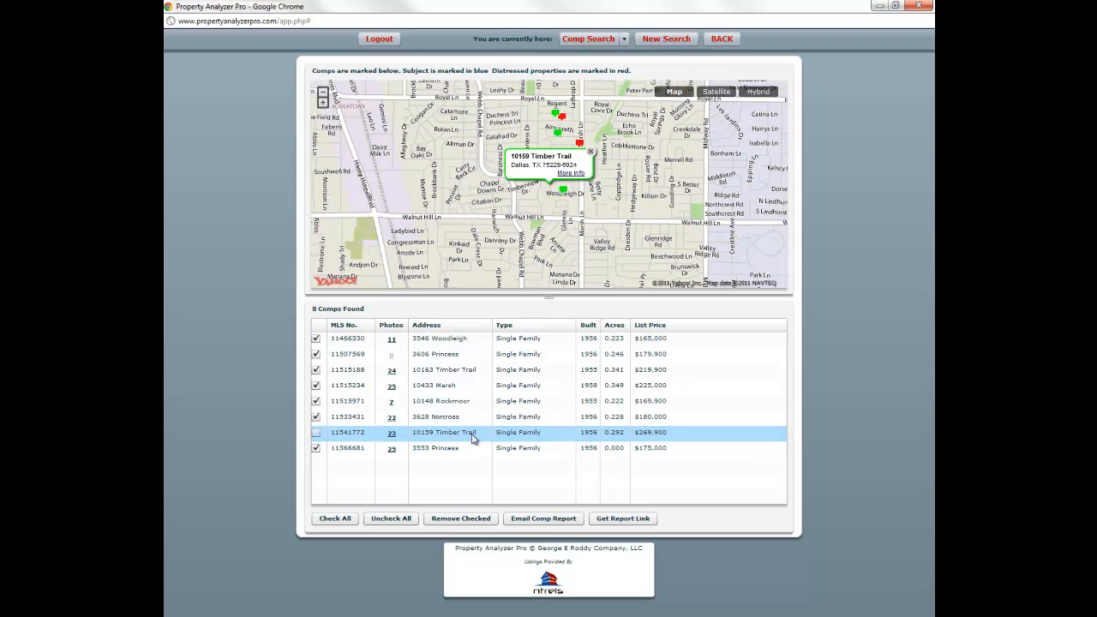
click(317, 434)
click(590, 152)
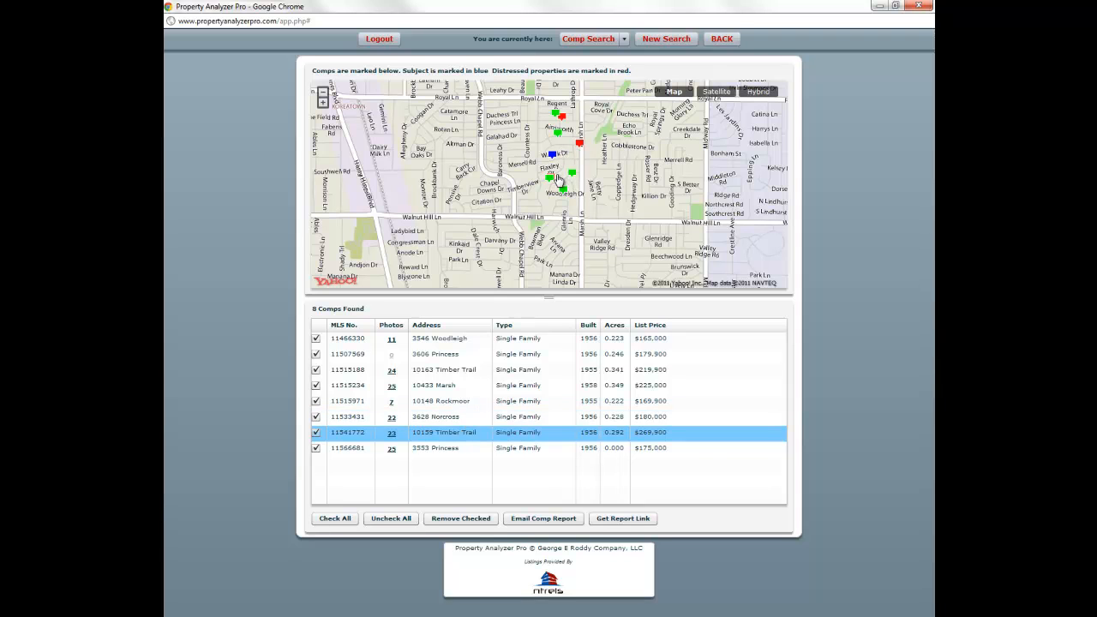
click(322, 101)
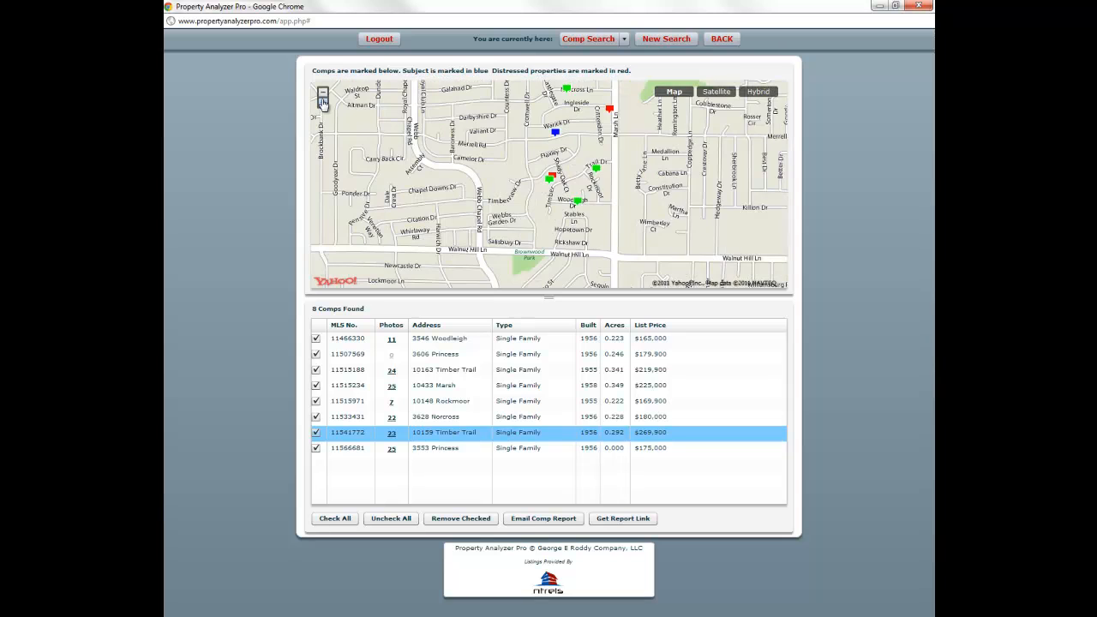
click(437, 401)
click(437, 433)
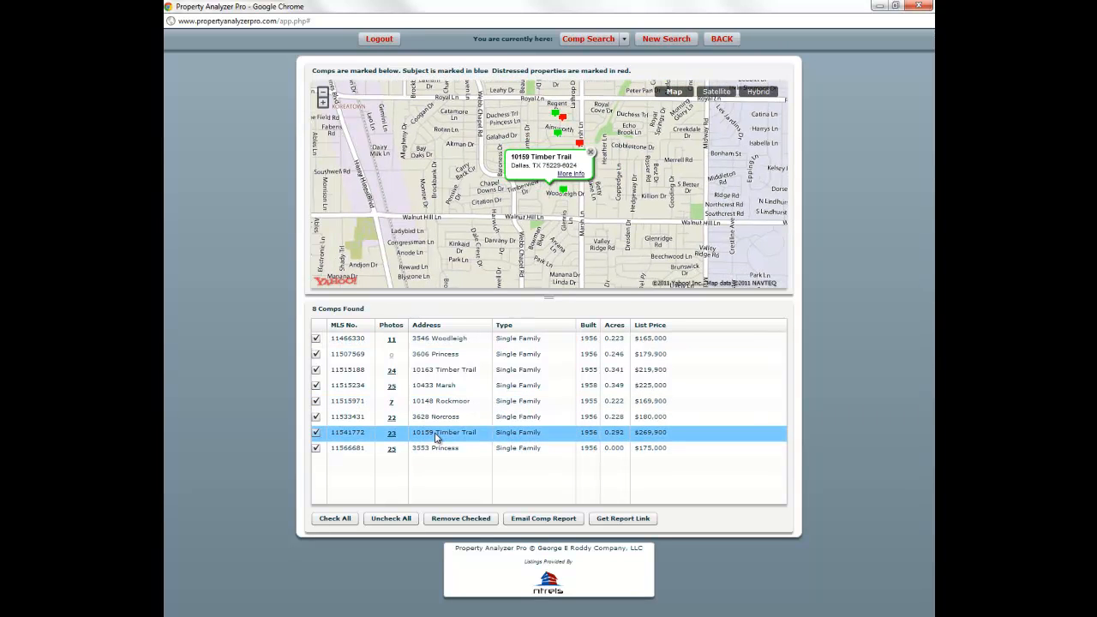
click(592, 154)
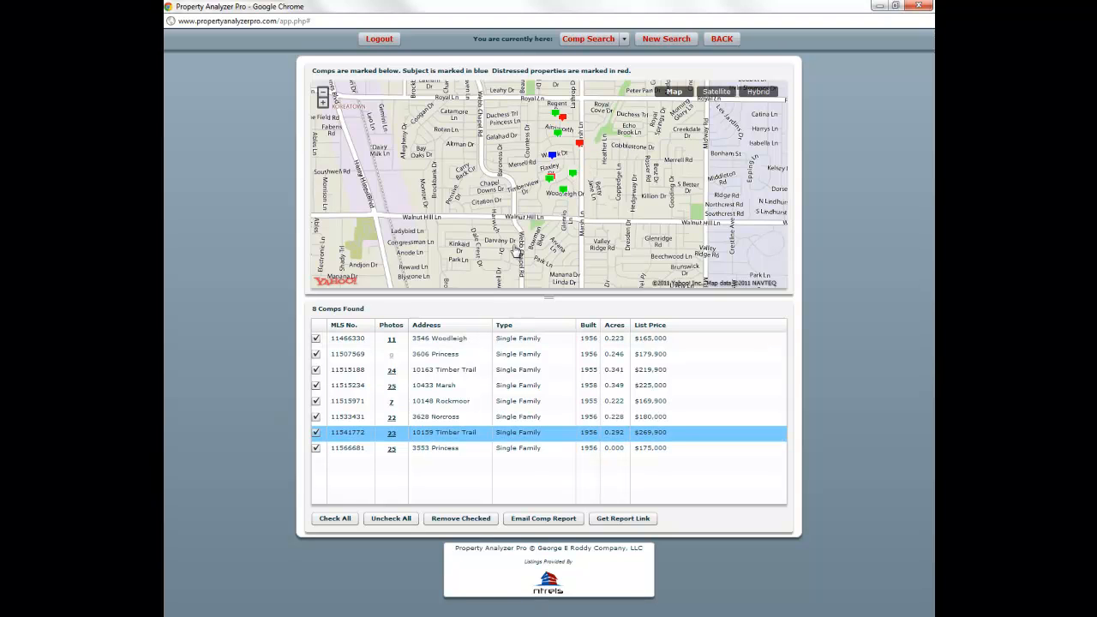
click(546, 387)
click(520, 433)
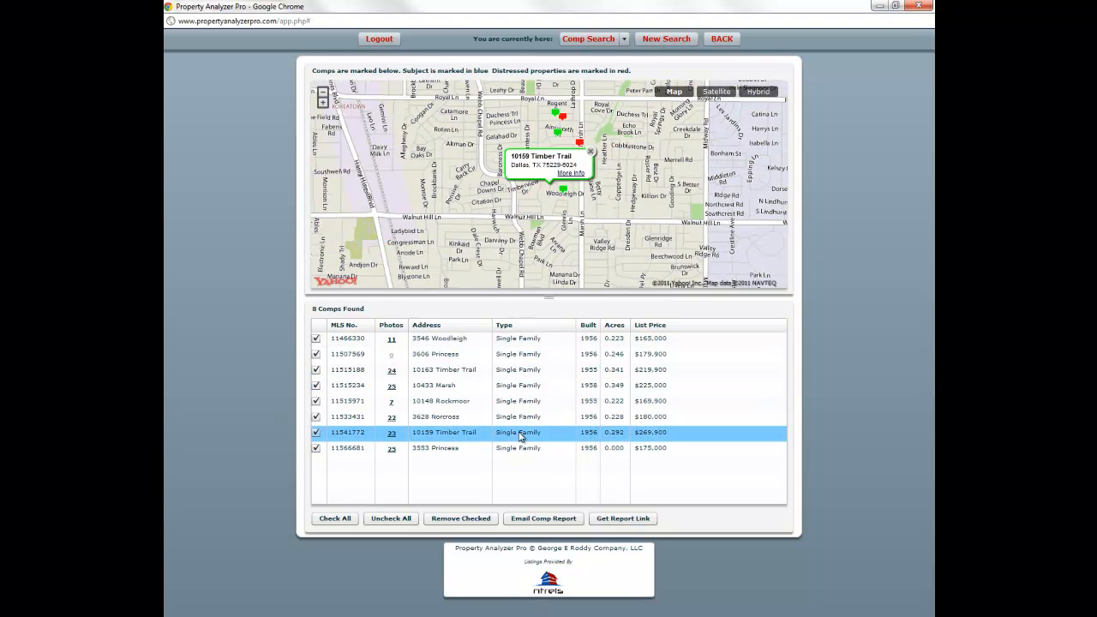
click(570, 173)
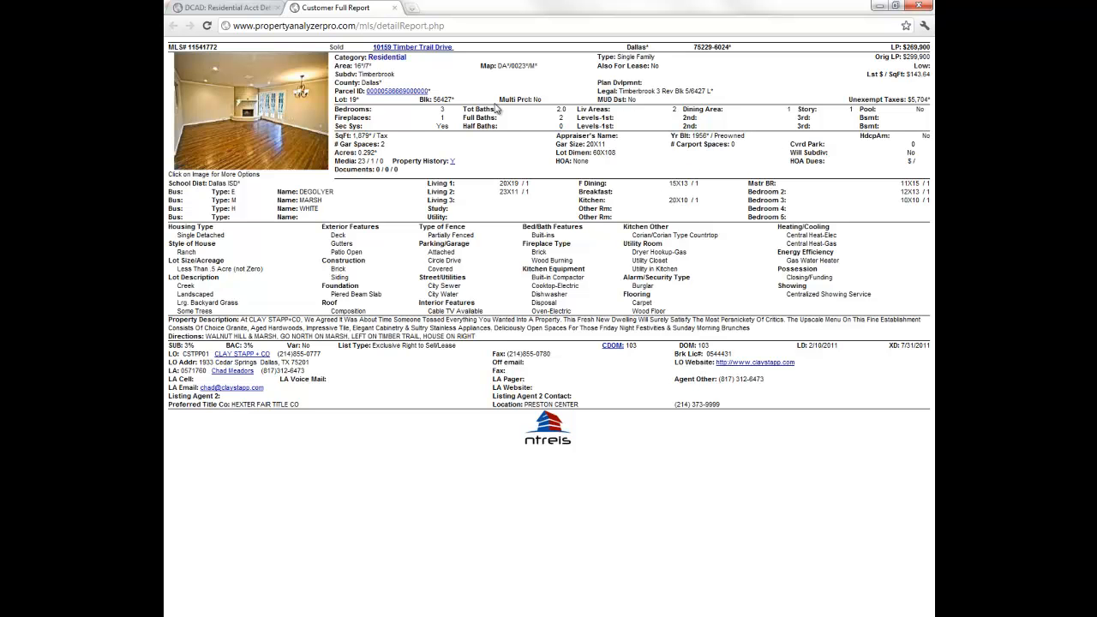
click(394, 8)
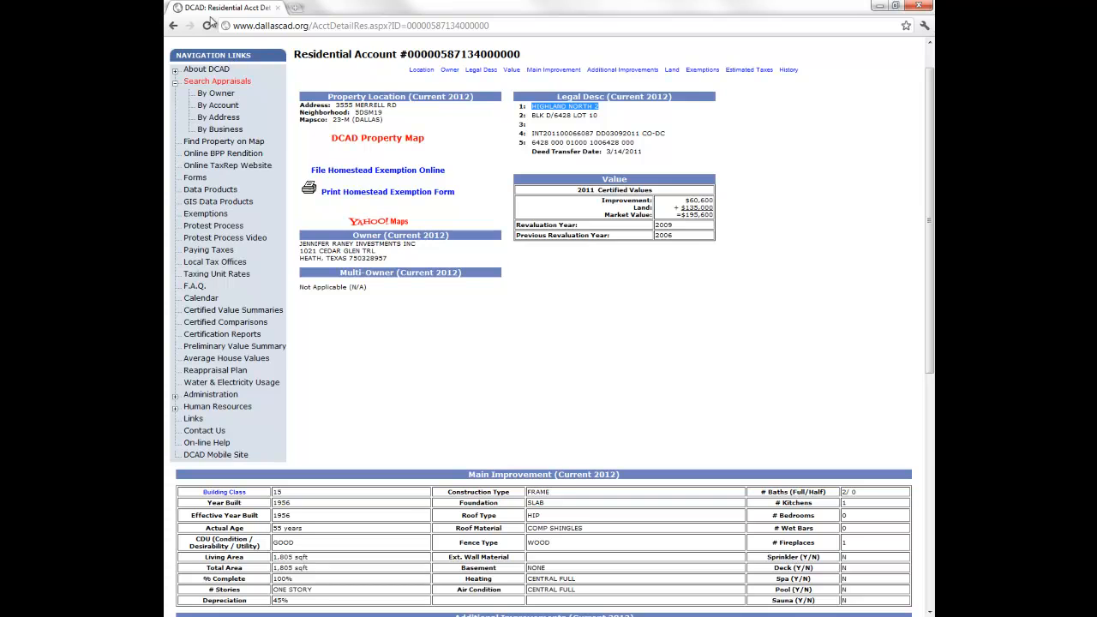
key(alt+Tab)
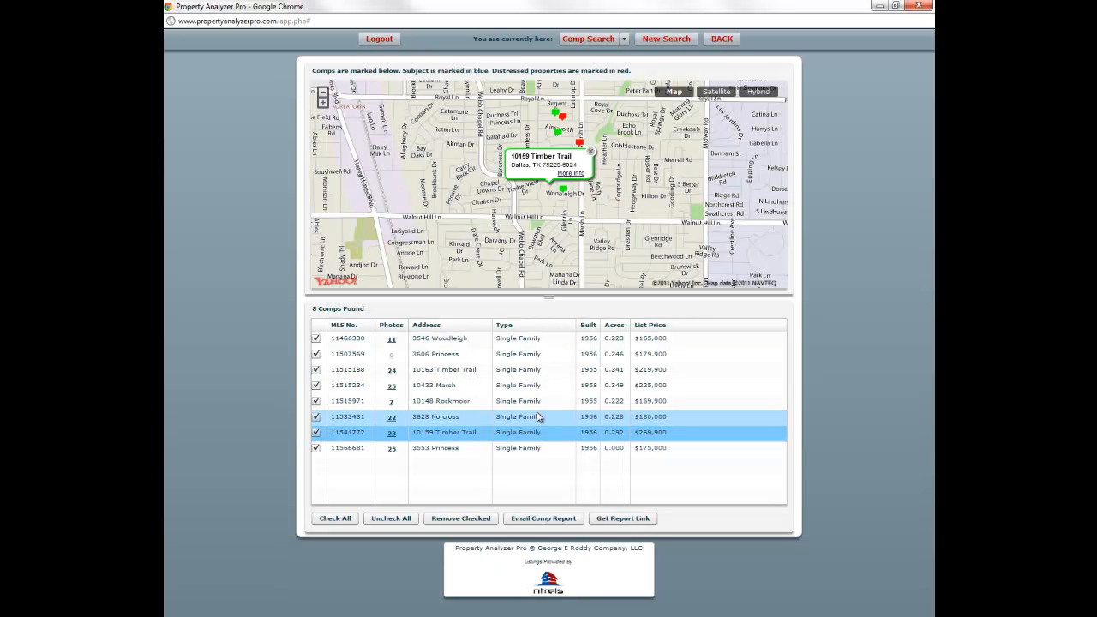
click(316, 434)
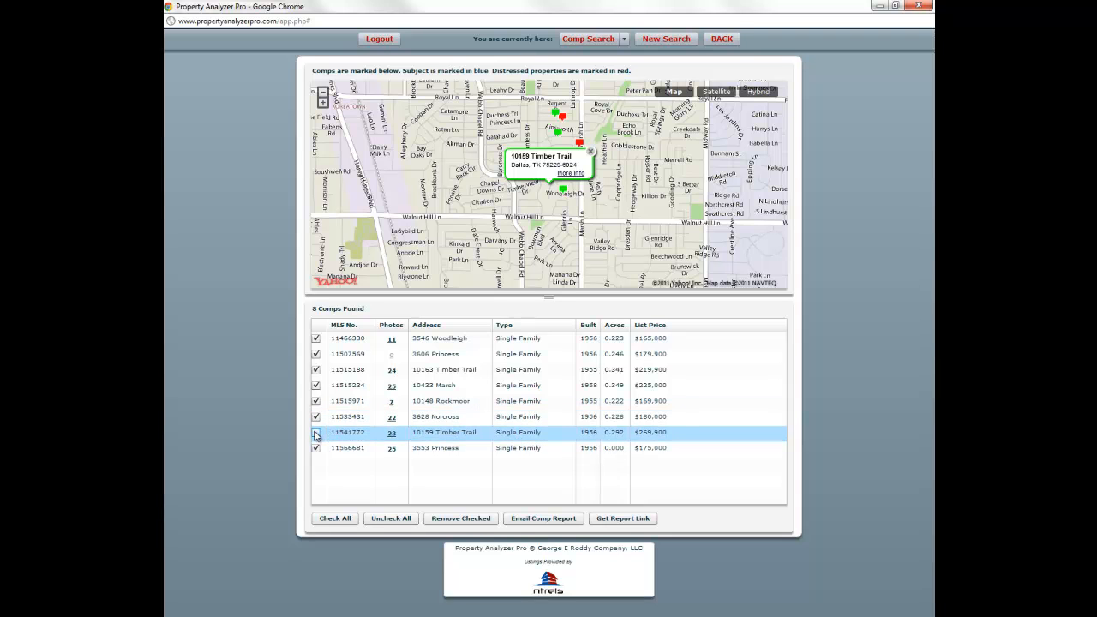
click(316, 339)
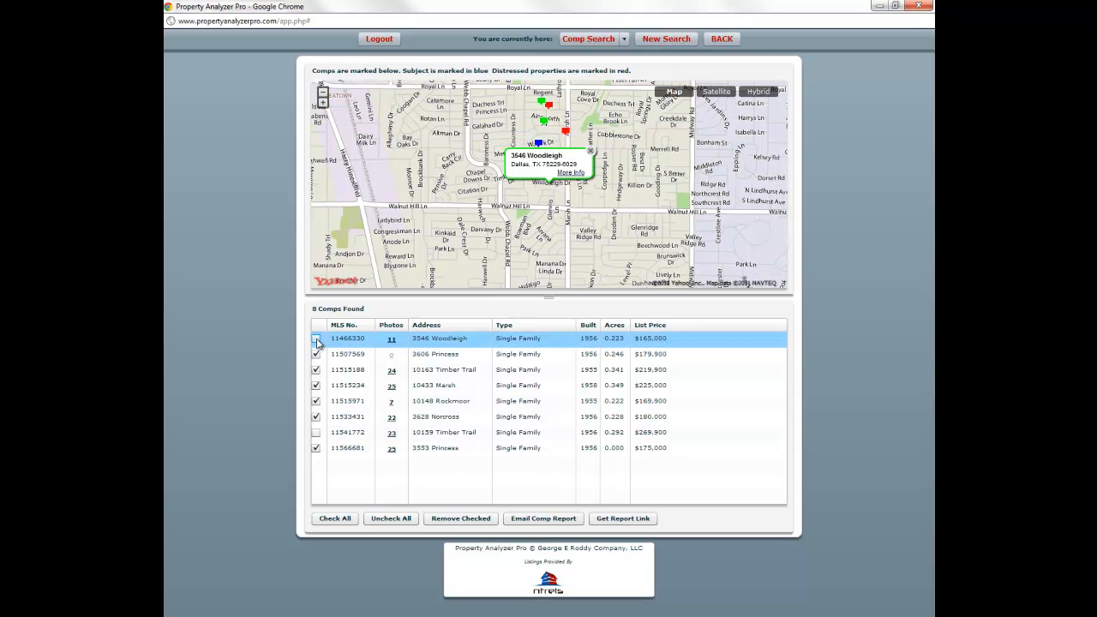
click(592, 520)
click(542, 340)
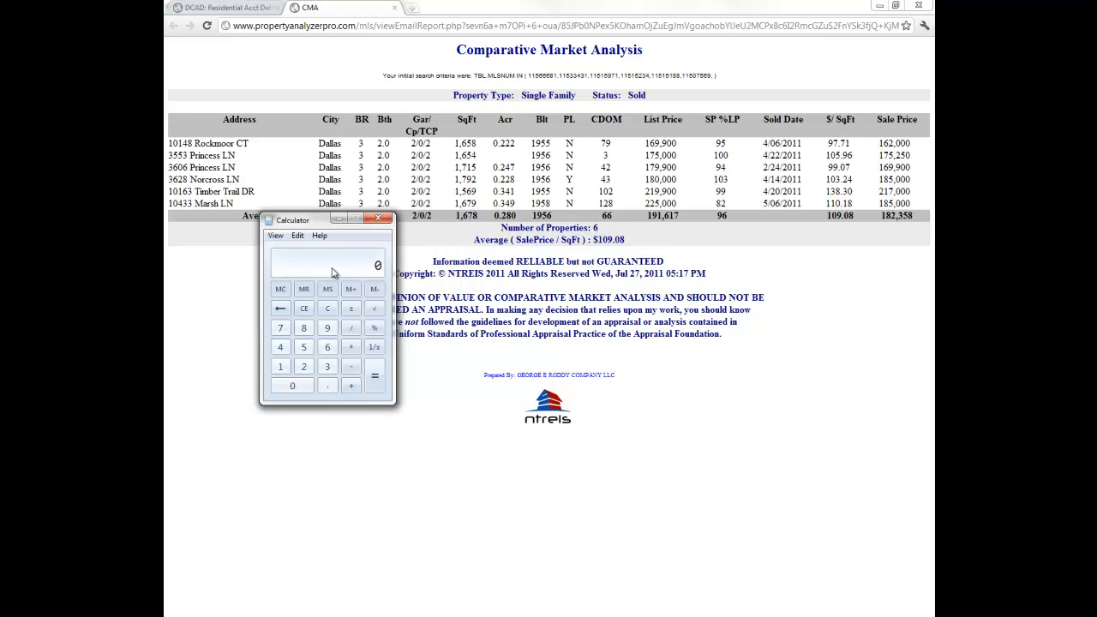
- Enter 109 × in Calculator and check the living area on the appraisal district account page
click(283, 365)
click(290, 387)
click(327, 329)
click(351, 348)
key(alt+Tab)
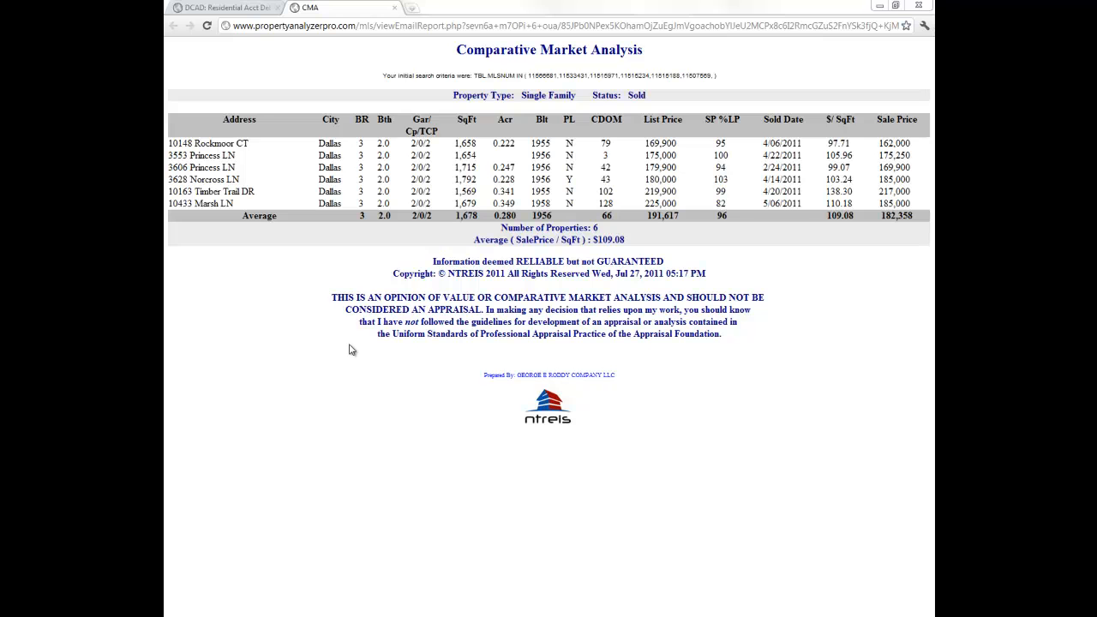
click(247, 10)
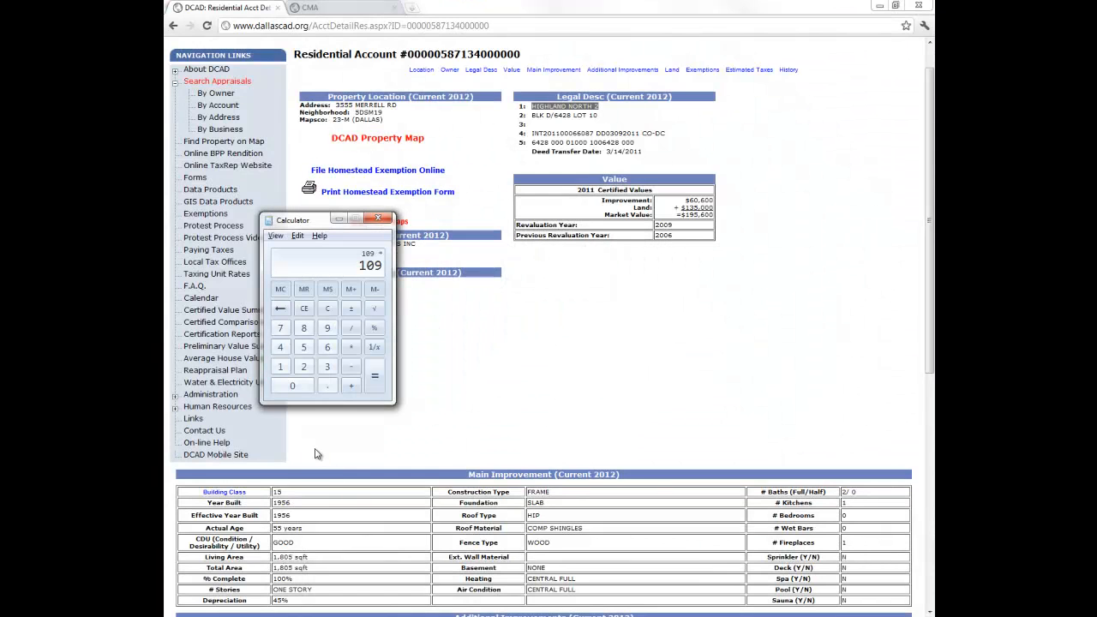
- Multiply by the 1,805 sq ft living area to get 196,745
click(281, 367)
click(303, 328)
click(292, 386)
click(303, 347)
click(375, 382)
- Close Calculator and the appraisal district browser window
key(alt+F4)
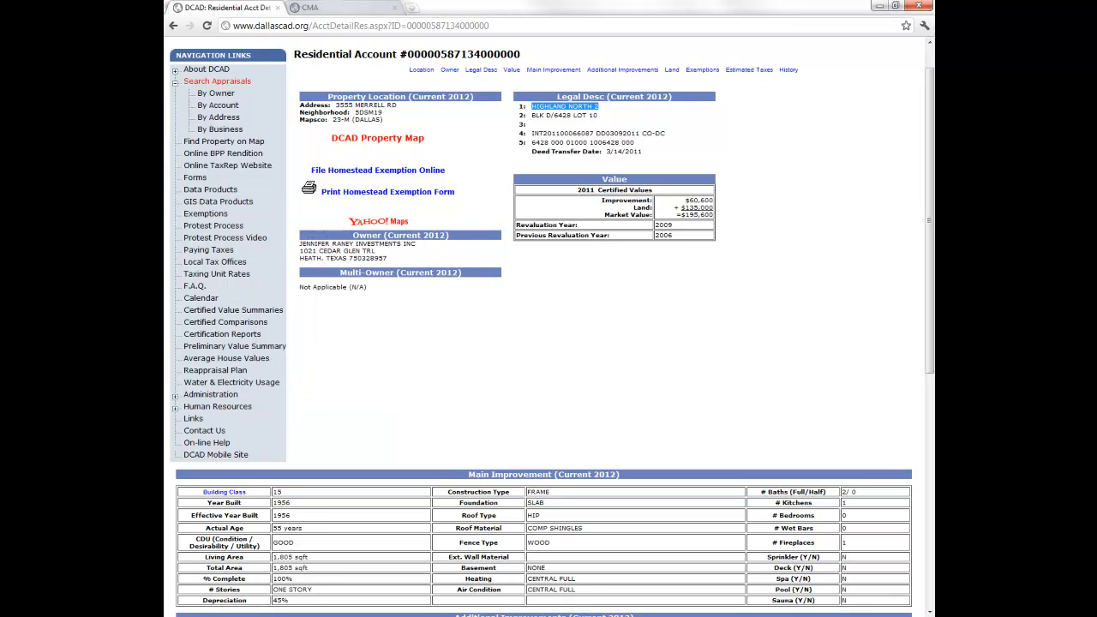
key(alt+Tab)
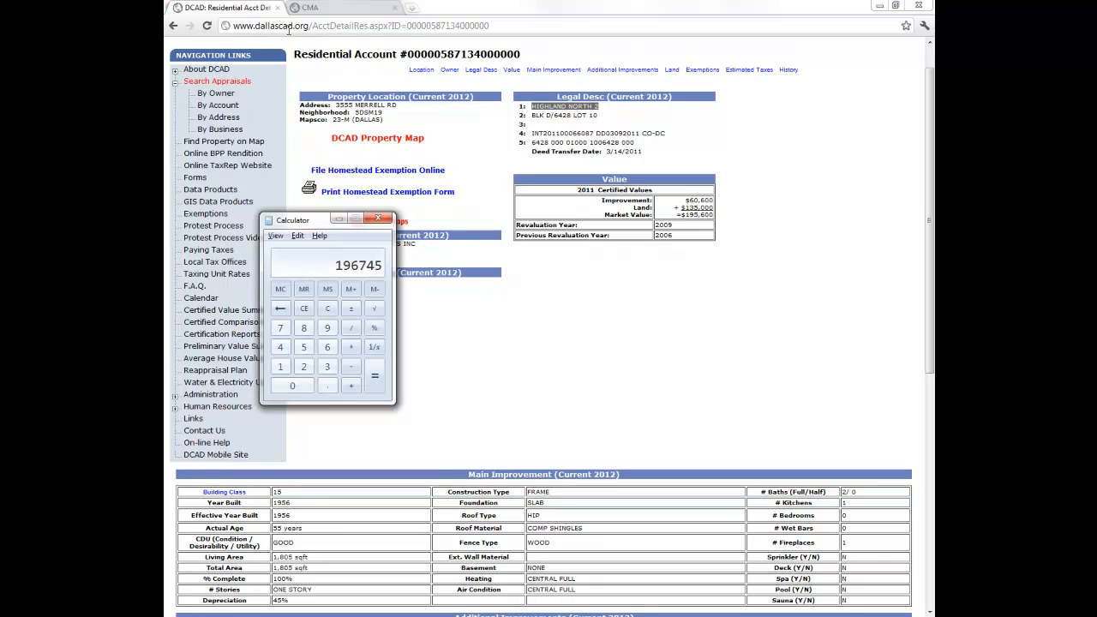
click(377, 217)
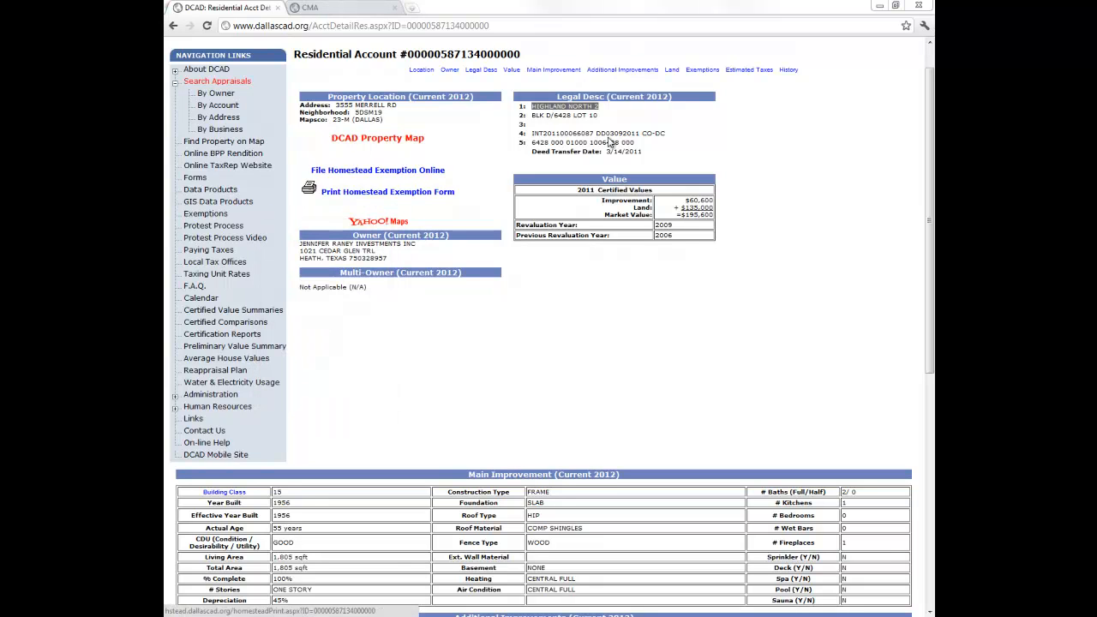
click(922, 8)
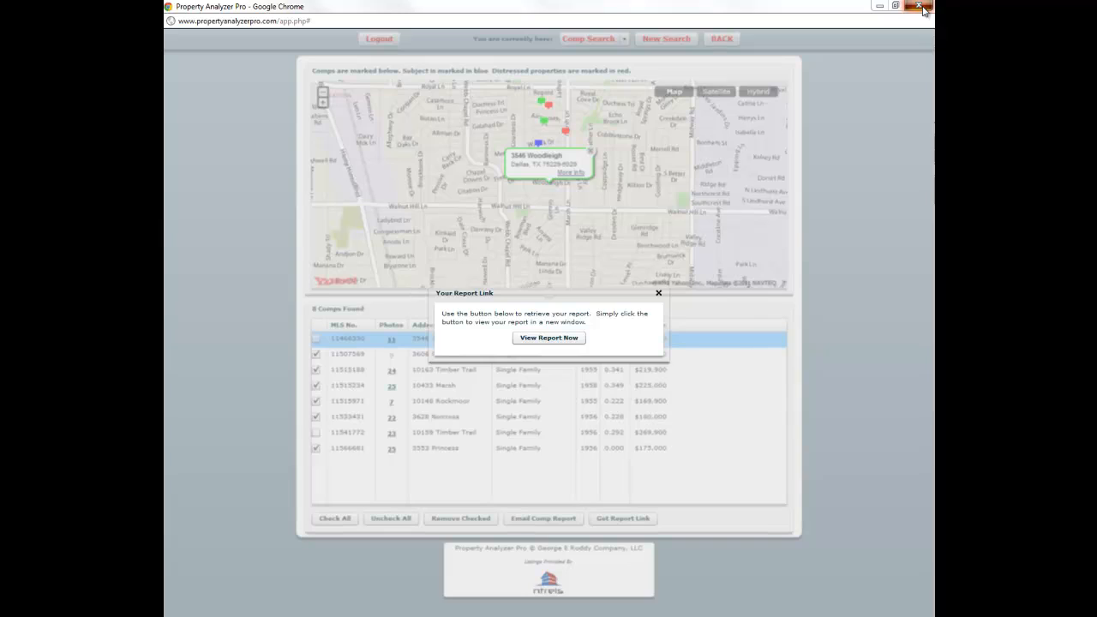
- Close the Property Analyzer browser window, returning to the 8-comp results with the report link dialog
click(922, 8)
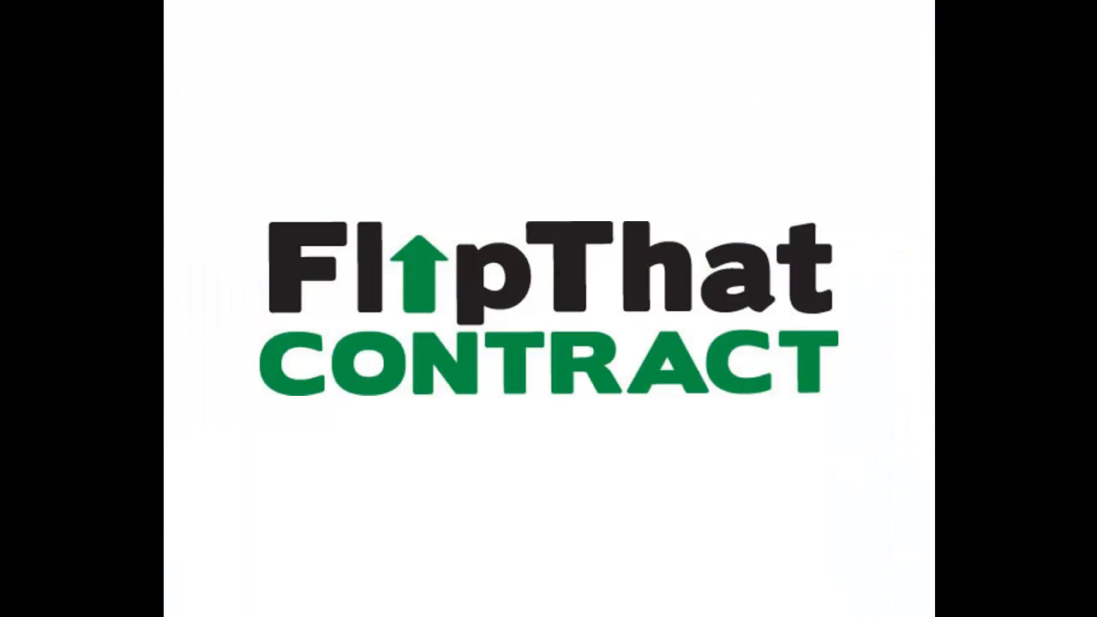